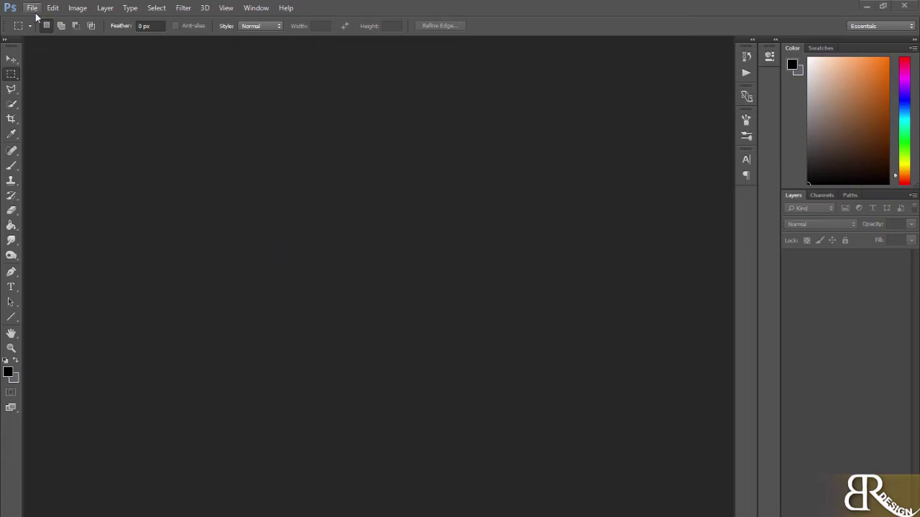
- Open photo.jpg from the Sia folder on the Desktop
click(33, 7)
click(43, 37)
click(546, 291)
click(46, 273)
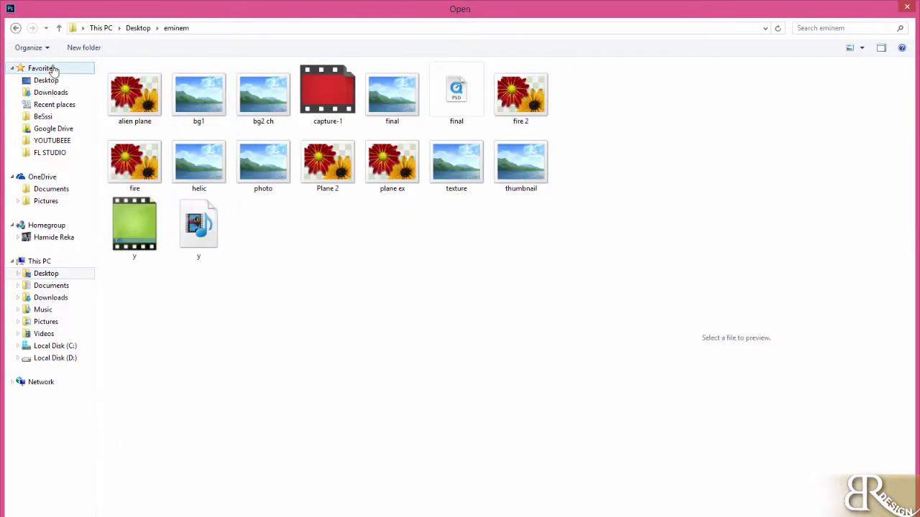
double_click(309, 171)
click(284, 105)
double_click(327, 93)
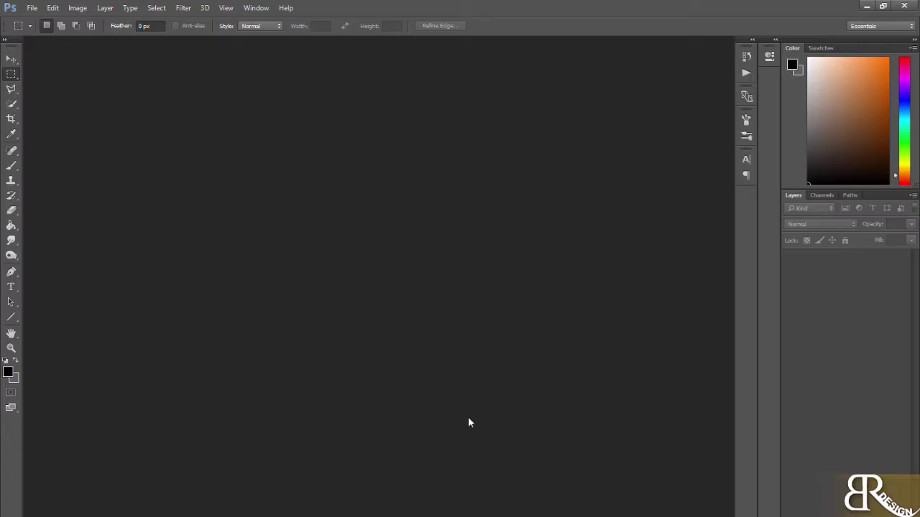
- Quick-select the woman's hair and bow, subtracting the grey shadow with a 15 px brush
key(w)
drag(288, 481, 311, 337)
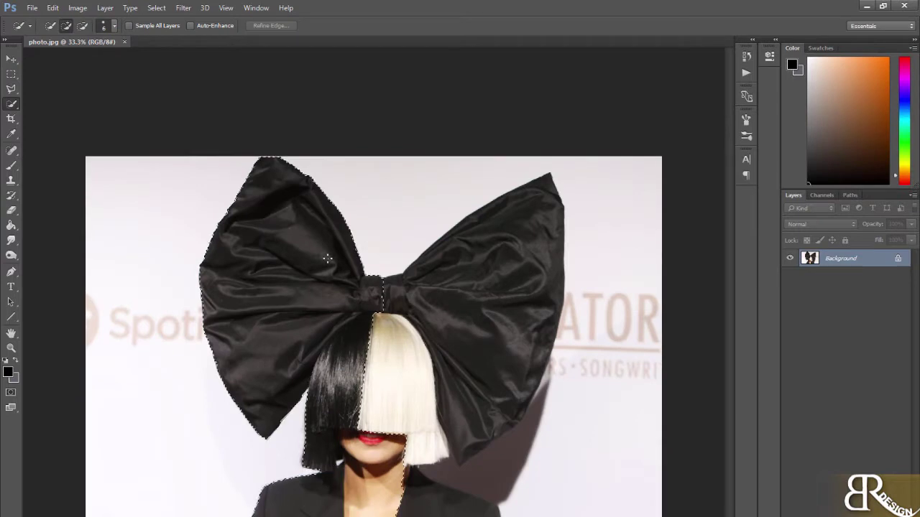
drag(327, 258, 396, 419)
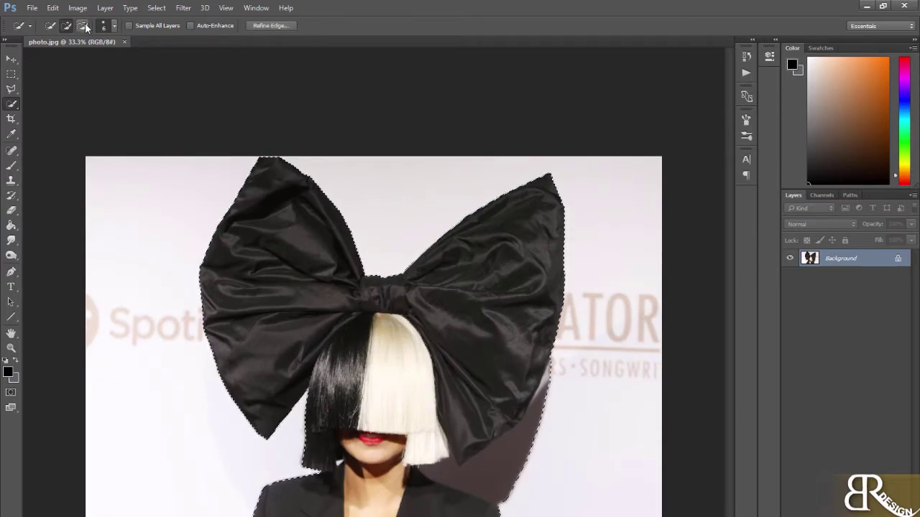
drag(535, 431, 503, 496)
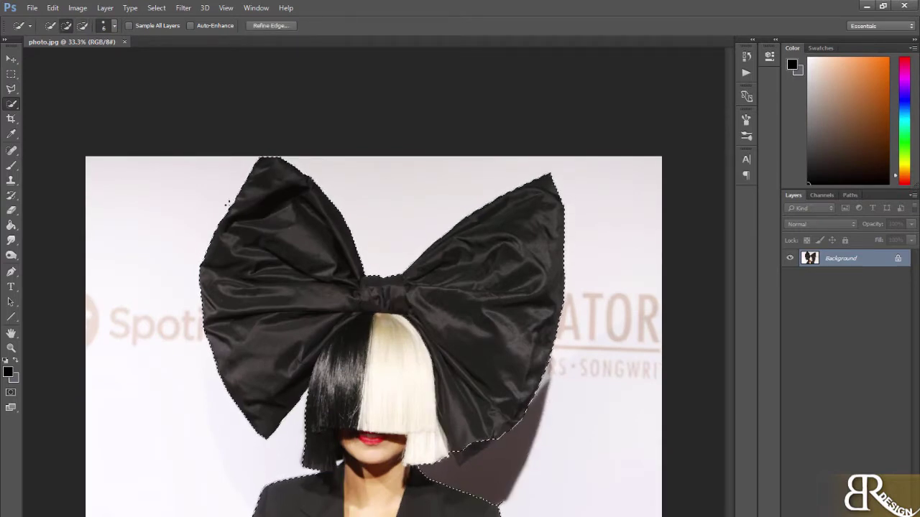
key(bracketleft)
key(bracketleft)
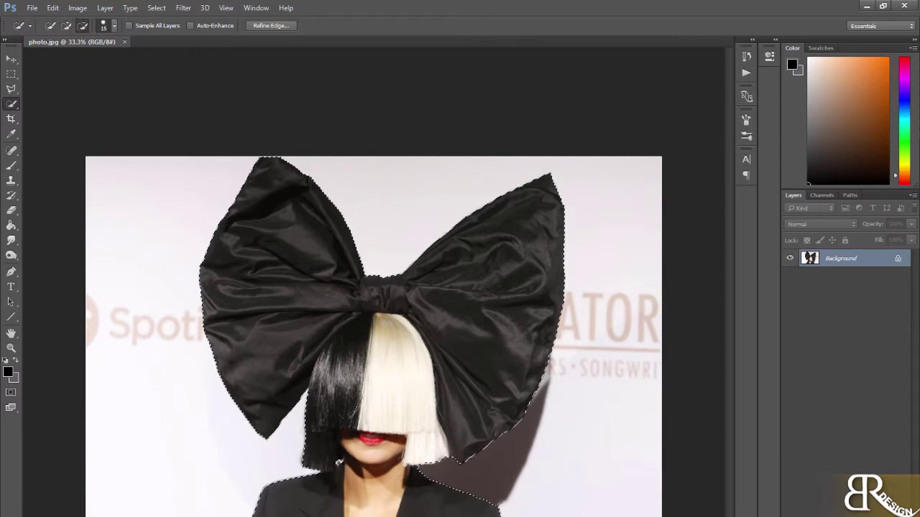
- Feather the selection edge by 1.4 px in Refine Edge
right_click(468, 380)
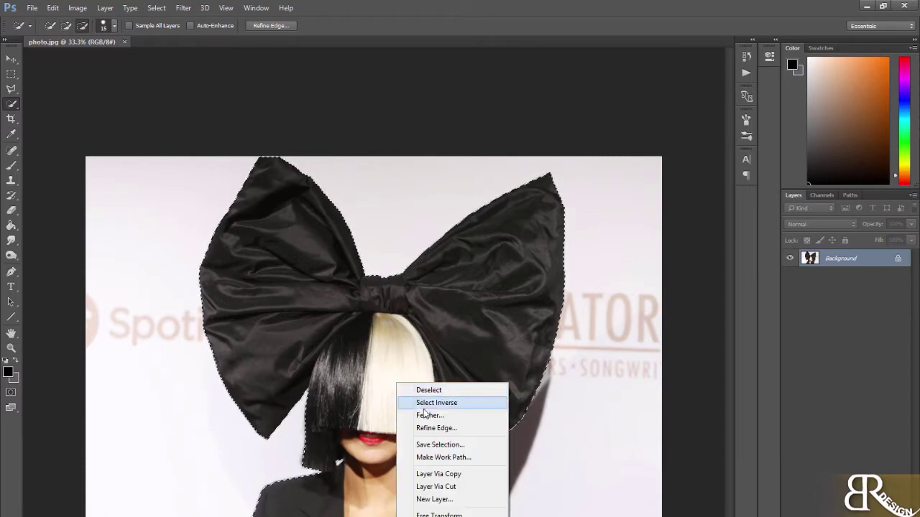
click(503, 429)
drag(628, 292, 638, 310)
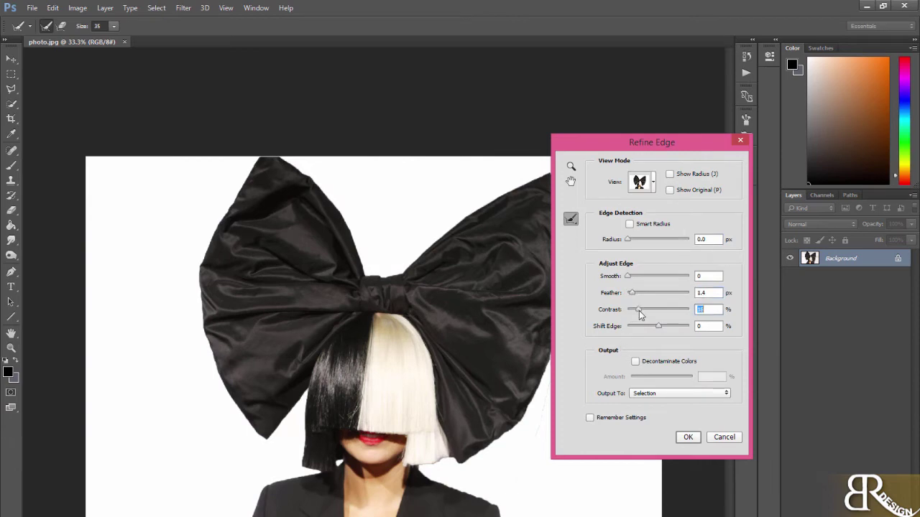
- Output the refined selection as a new layer with layer mask, then check the photo's image size
click(679, 393)
click(679, 416)
click(688, 437)
click(77, 8)
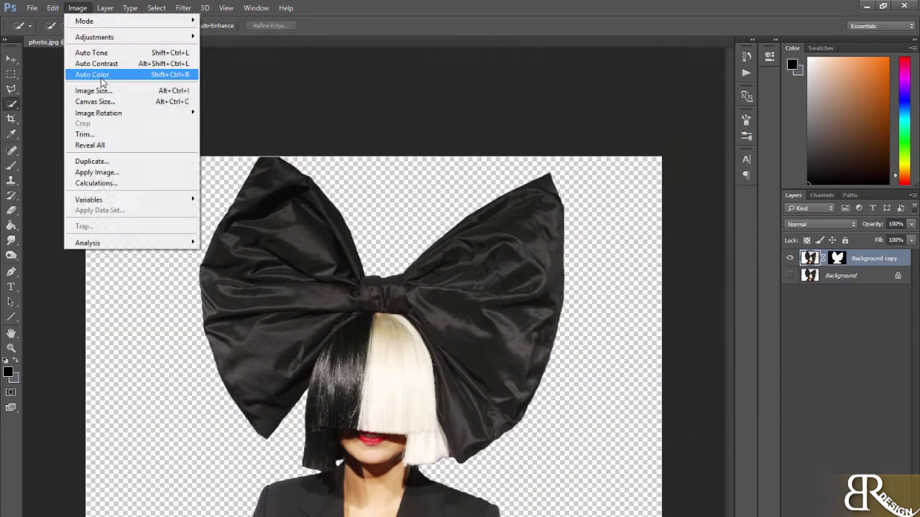
click(86, 74)
click(643, 266)
- Create a new transparent 1920 × 1050 document
click(32, 8)
click(43, 23)
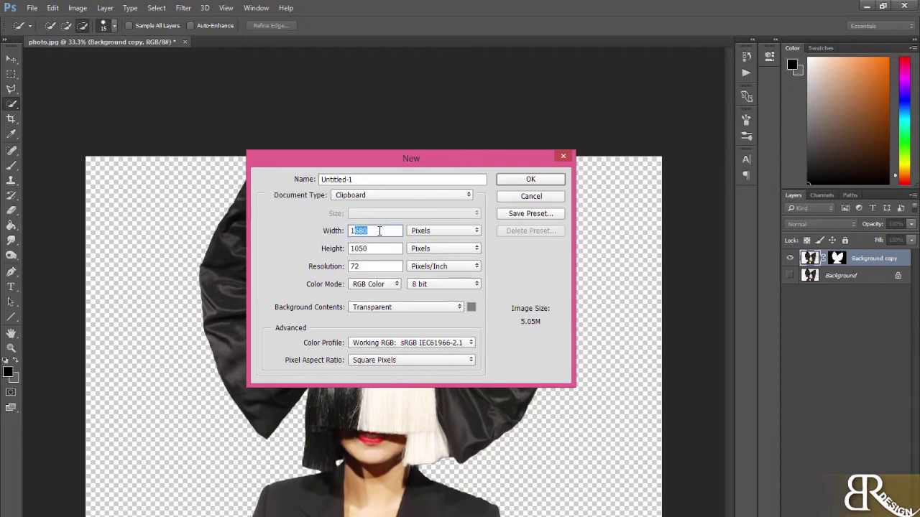
click(530, 179)
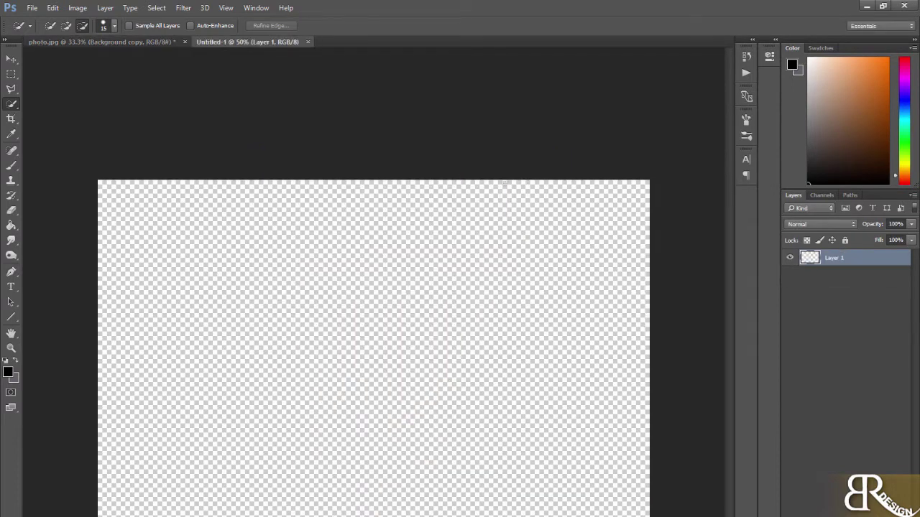
click(308, 42)
key(ctrl+n)
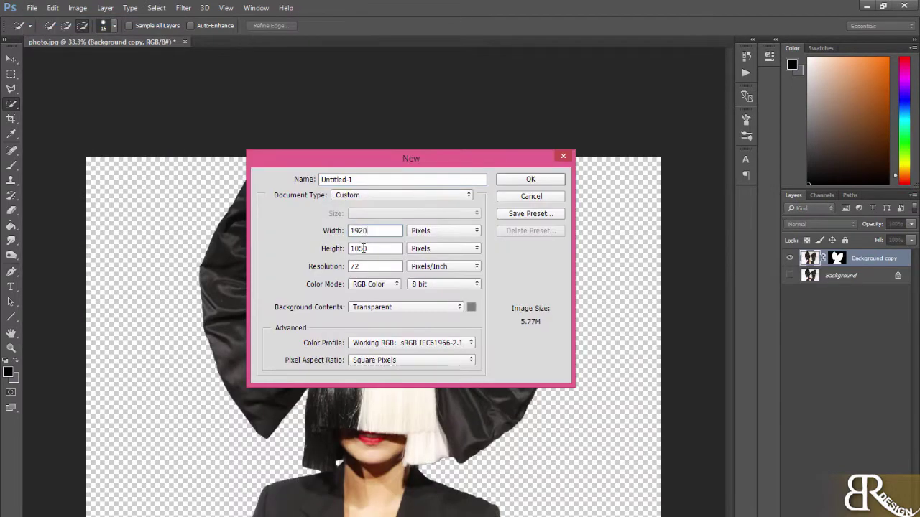
click(530, 179)
- Move the cut-out woman into the new document, scaled down and centred on the canvas
click(100, 42)
key(v)
drag(373, 323, 381, 300)
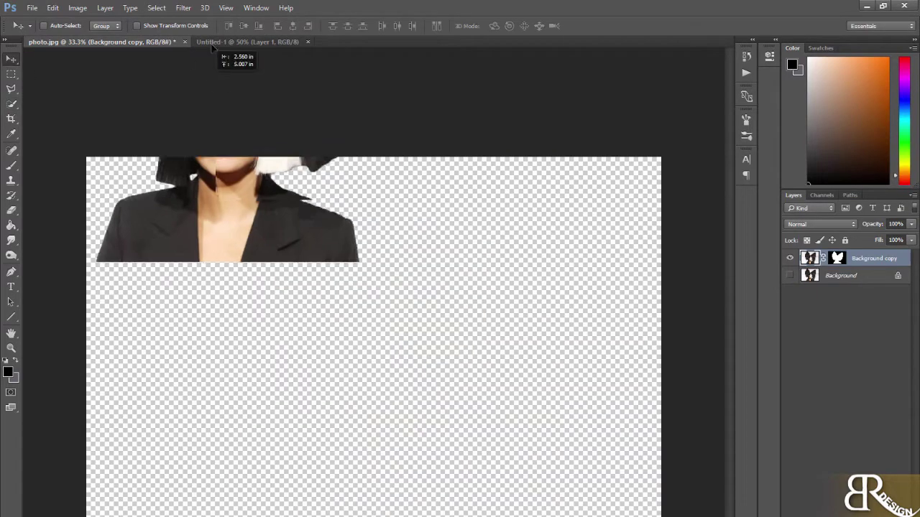
key(ctrl+t)
drag(72, 108, 240, 278)
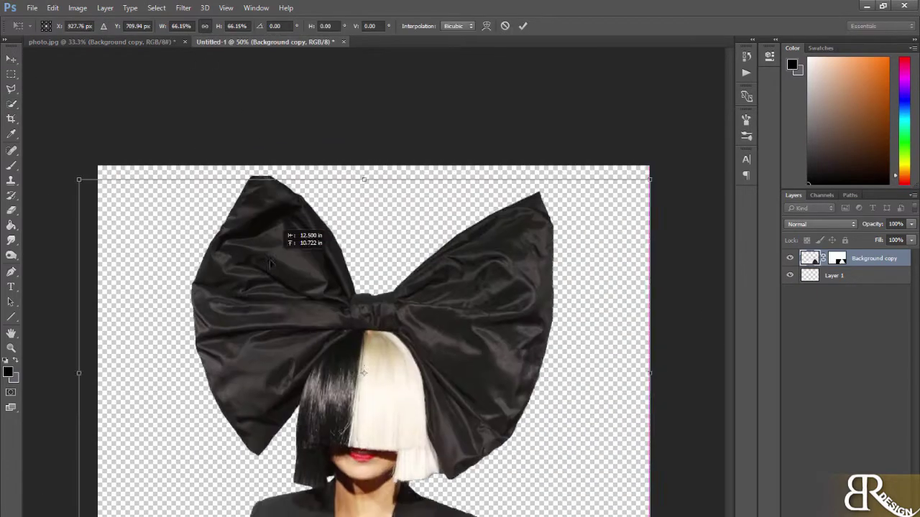
mouse_move(448, 440)
mouse_down()
mouse_move(381, 400)
mouse_move(413, 383)
mouse_up()
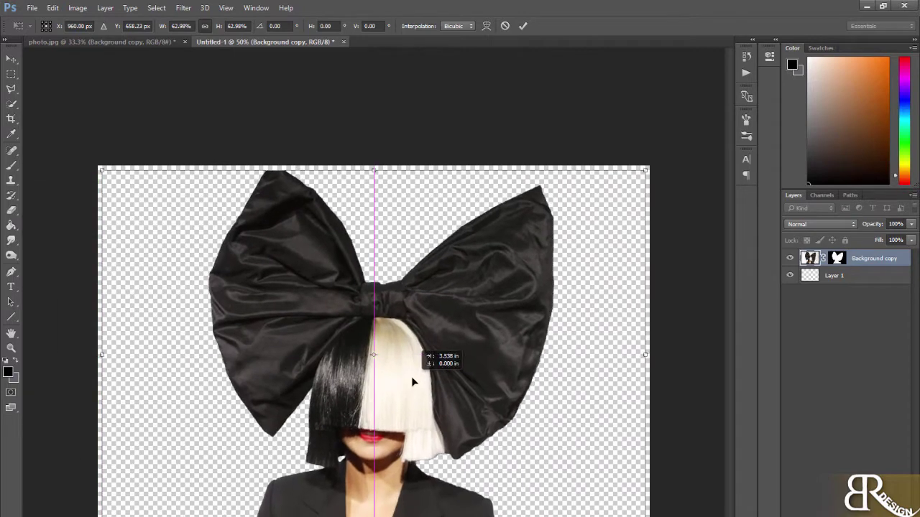
drag(376, 170, 376, 154)
key(Return)
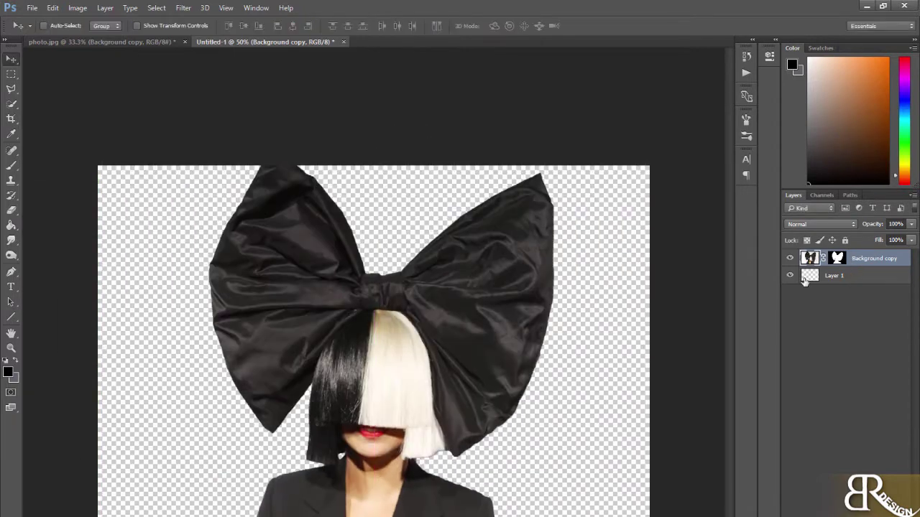
- Close photo.jpg without saving changes
click(805, 276)
click(184, 42)
click(464, 246)
click(33, 8)
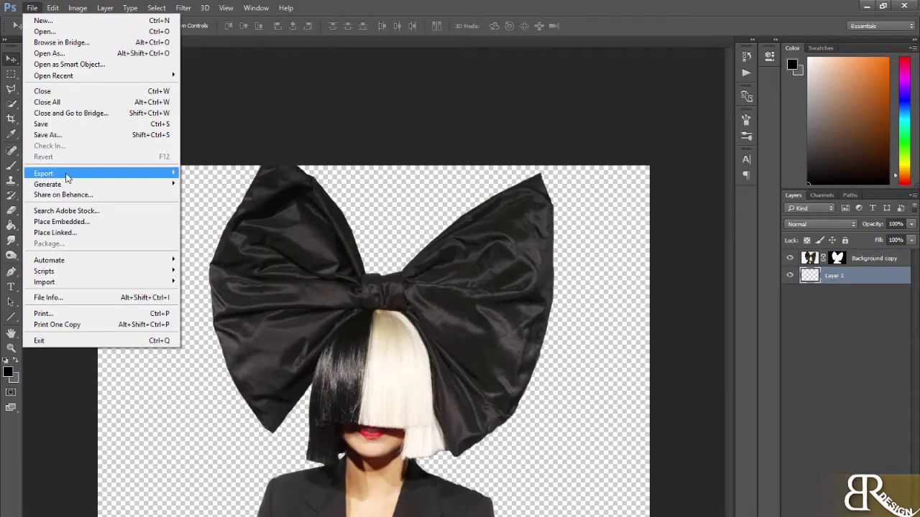
click(62, 221)
- Place the bg1 street image and enlarge it across the canvas
click(136, 94)
double_click(136, 94)
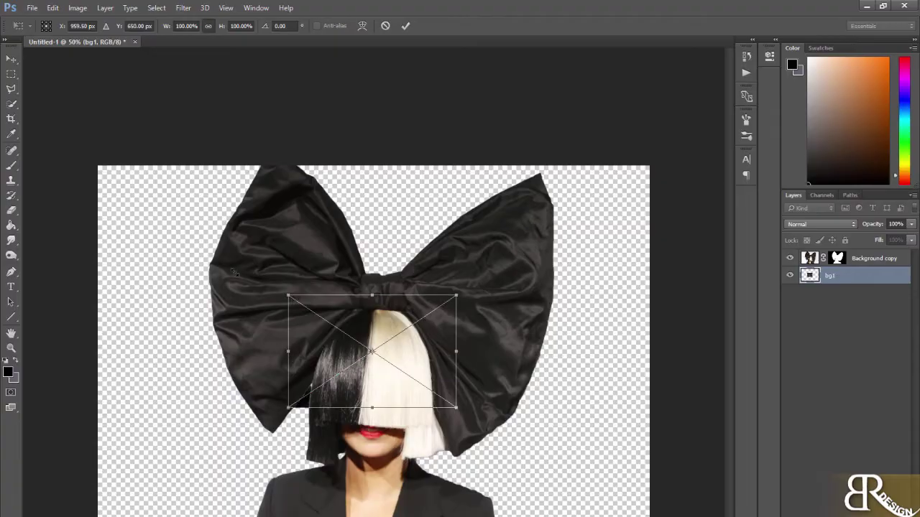
mouse_move(288, 295)
mouse_down()
mouse_move(8, 106)
mouse_move(31, 123)
mouse_up()
drag(359, 302, 544, 237)
drag(124, 395, 123, 376)
drag(316, 330, 394, 332)
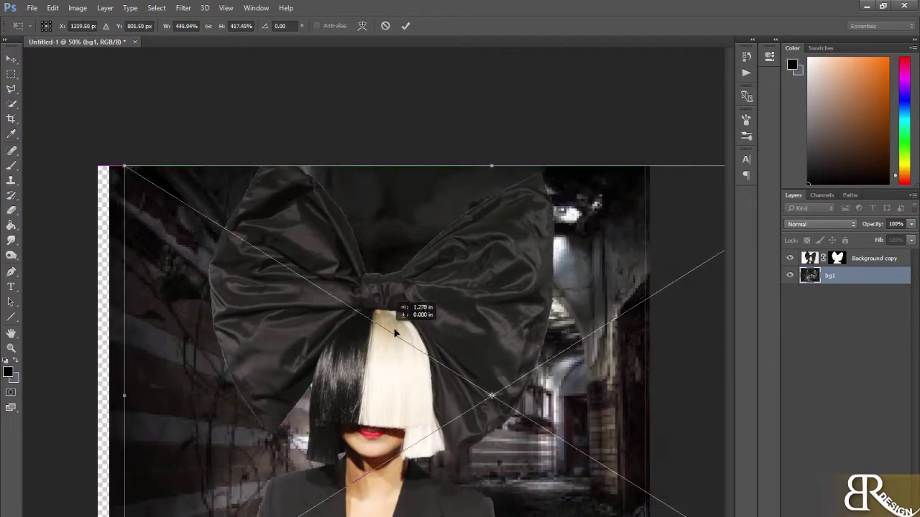
drag(125, 395, 82, 395)
- Position bg1 to fill the whole canvas, commit it, and nudge it slightly right
drag(302, 327, 413, 235)
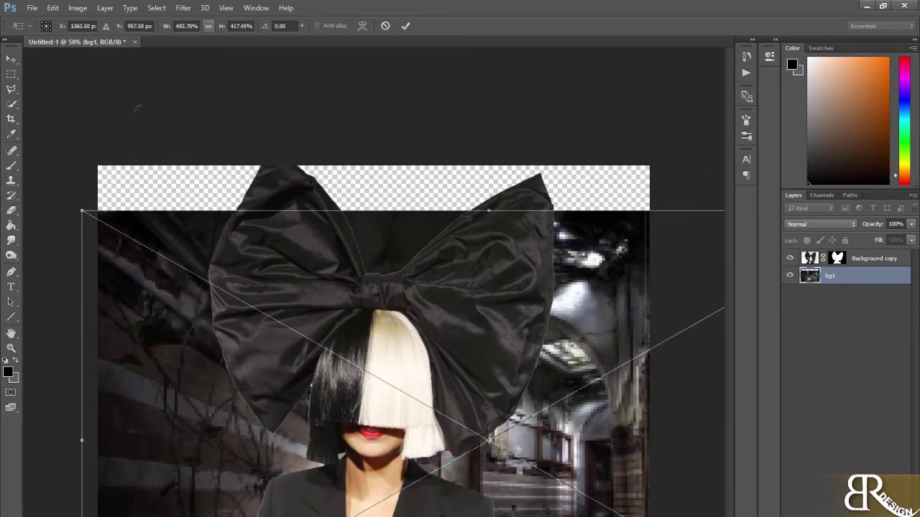
drag(535, 337, 535, 284)
key(Return)
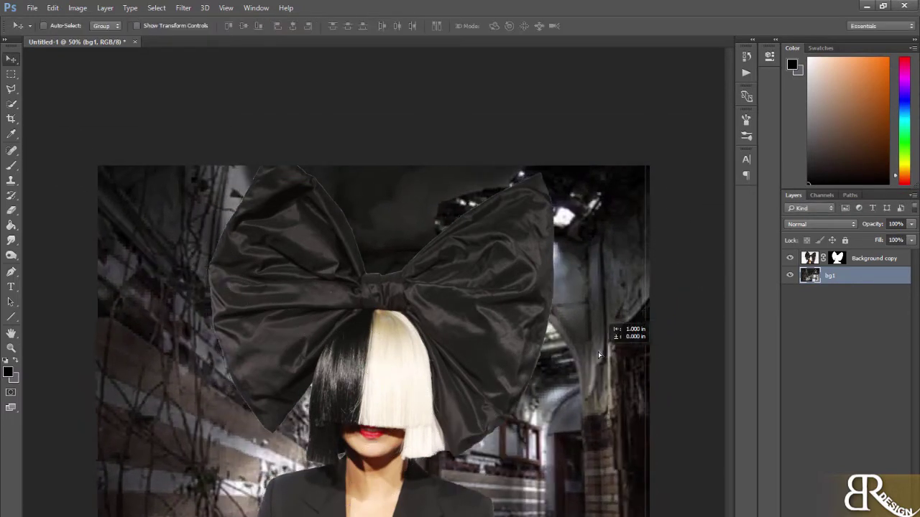
drag(599, 353, 652, 355)
right_click(807, 297)
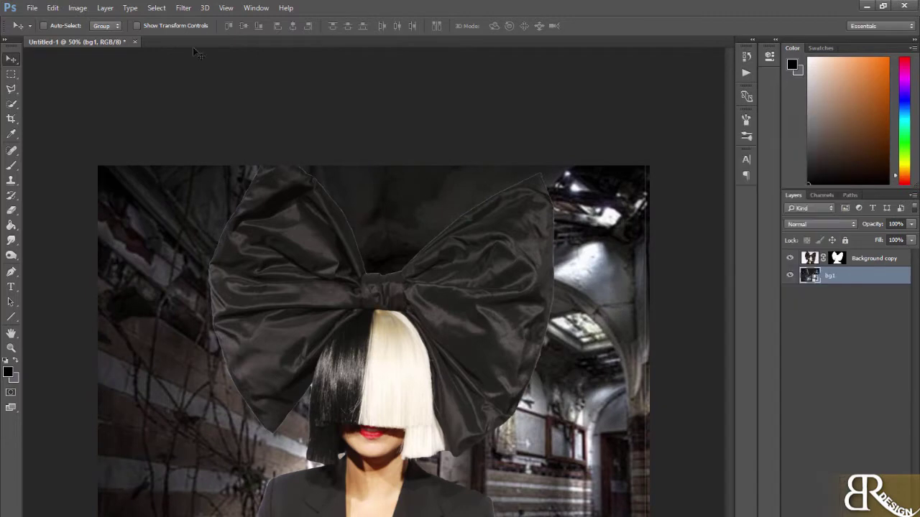
click(183, 7)
- Apply a Field Blur of 10 px with about 19% light bokeh to bg1
click(360, 146)
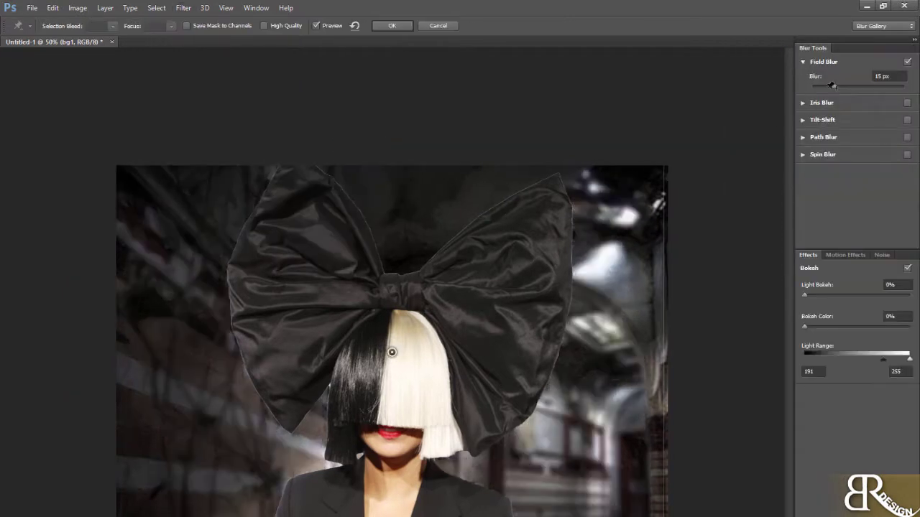
drag(831, 85, 825, 86)
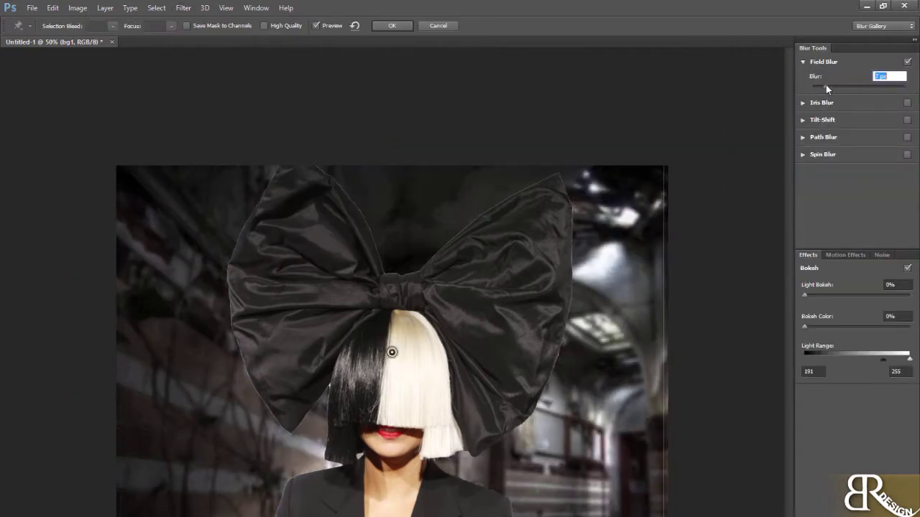
drag(804, 295, 825, 300)
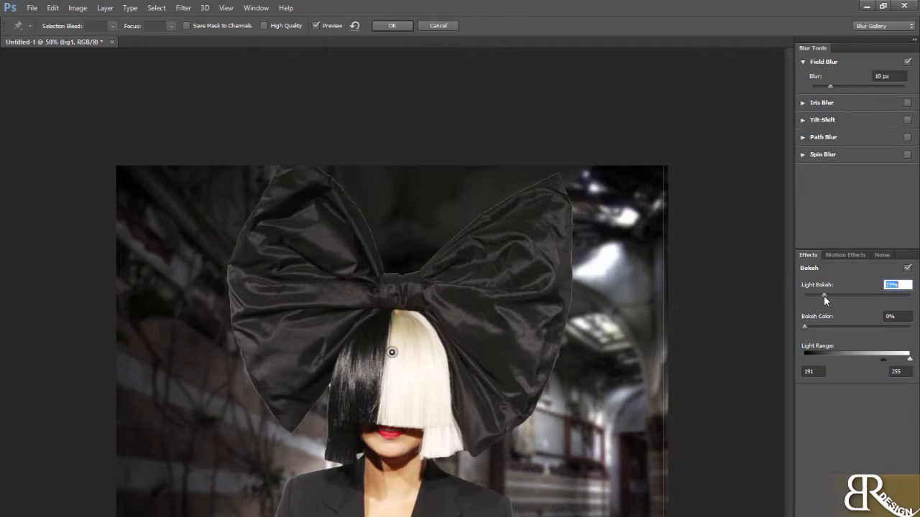
click(383, 25)
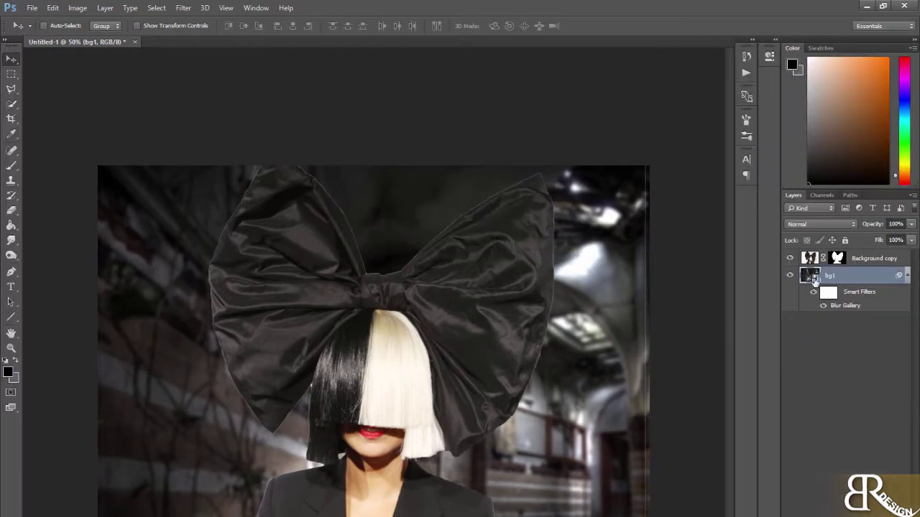
- Target the woman's layer mask and pick the Dodge tool at 50% midtones exposure
click(837, 257)
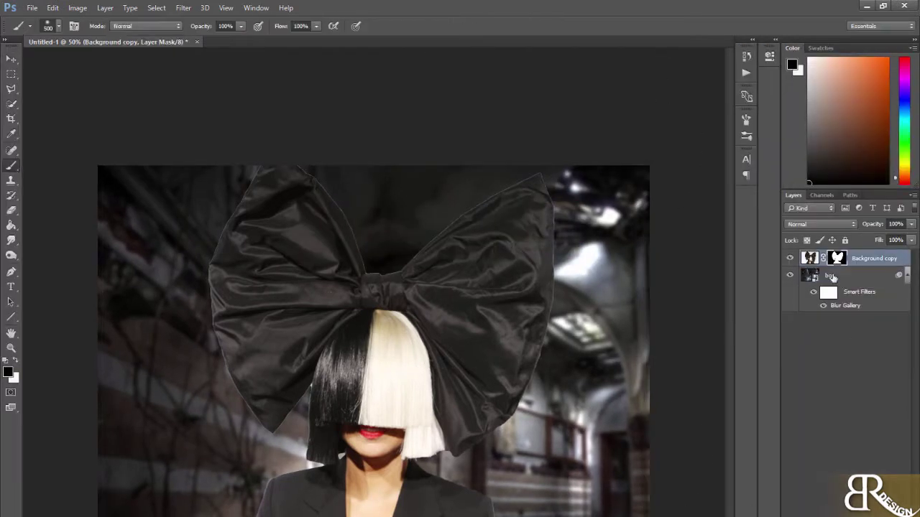
click(11, 241)
click(10, 256)
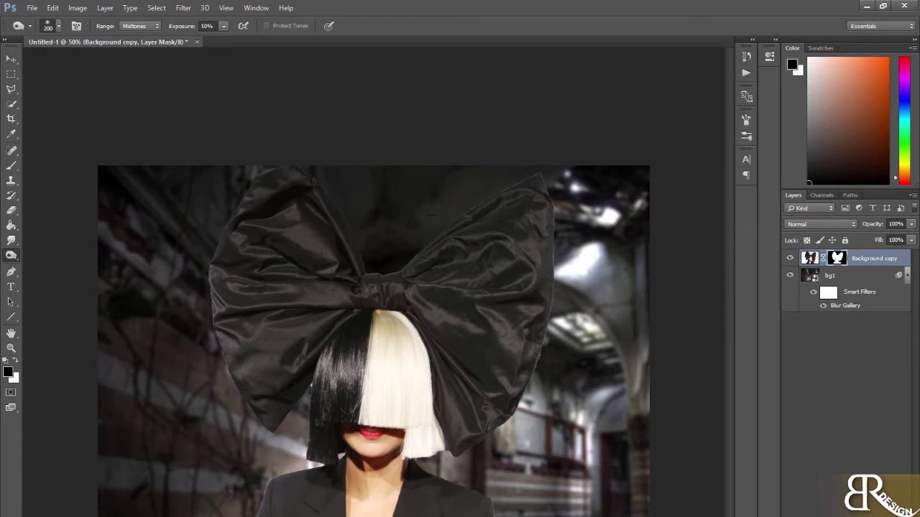
key(b)
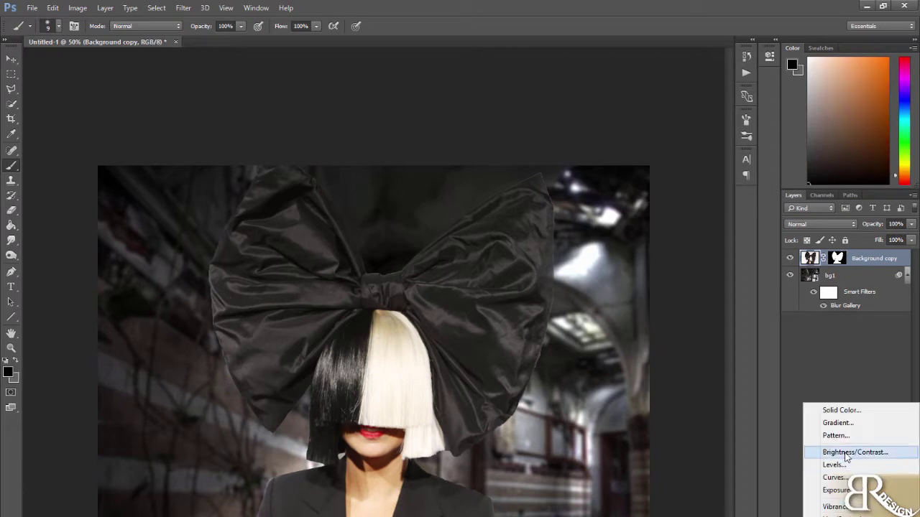
- Add clipped Brightness/Contrast and Hue/Saturation layers, setting brightness −48 and contrast 70
click(855, 454)
right_click(866, 257)
click(747, 352)
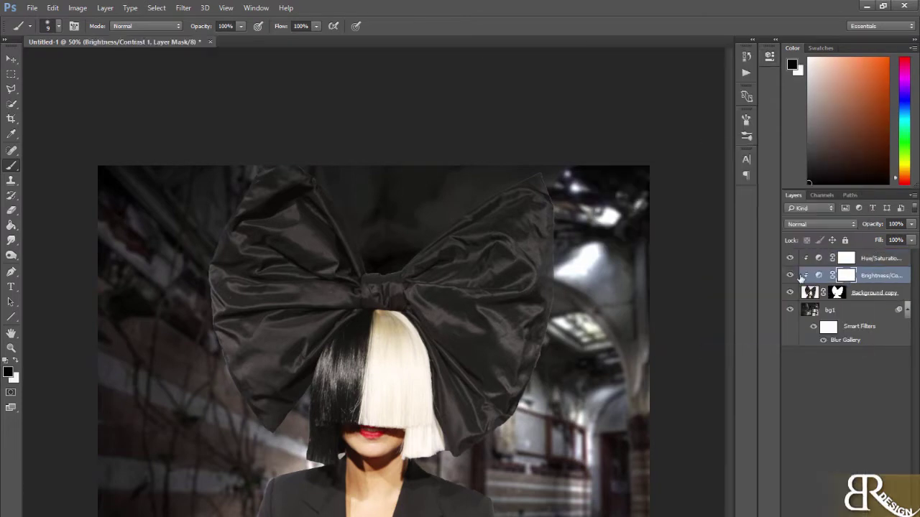
double_click(820, 276)
drag(683, 139, 719, 137)
drag(670, 112, 648, 110)
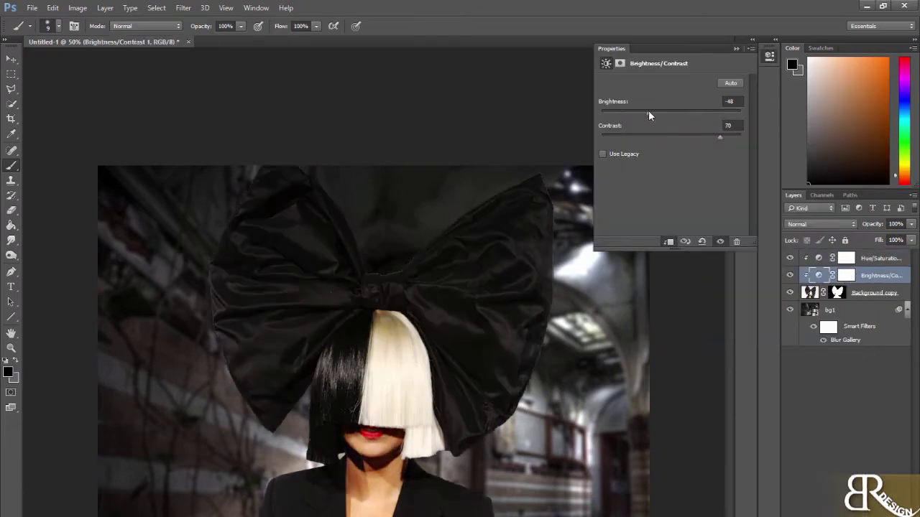
mouse_move(720, 136)
mouse_down()
mouse_move(677, 136)
mouse_move(641, 113)
mouse_up()
- Lower the Hue/Saturation saturation to about −33 and select the Background copy layer
click(846, 258)
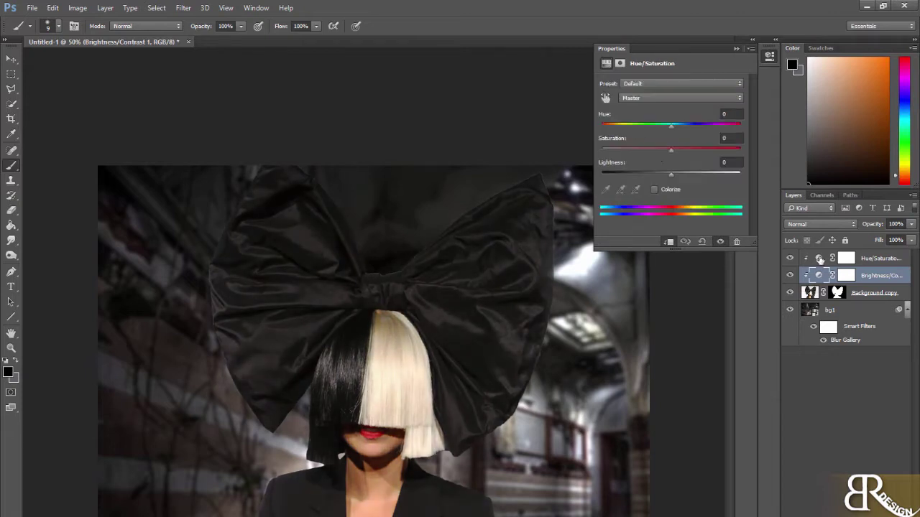
drag(671, 148, 649, 149)
click(735, 48)
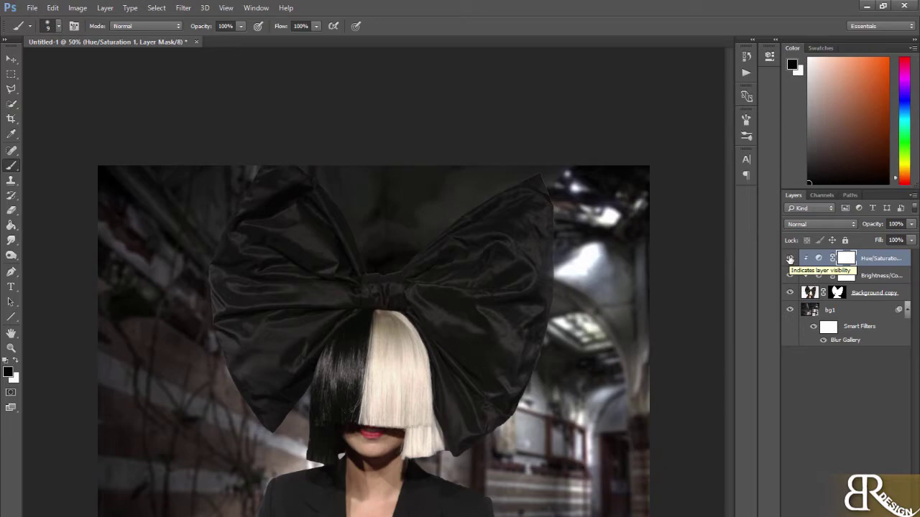
click(873, 293)
- Push the bow wings' tops down with Forward Warp at brush sizes 700, 150 and 500
key(shift+ctrl+x)
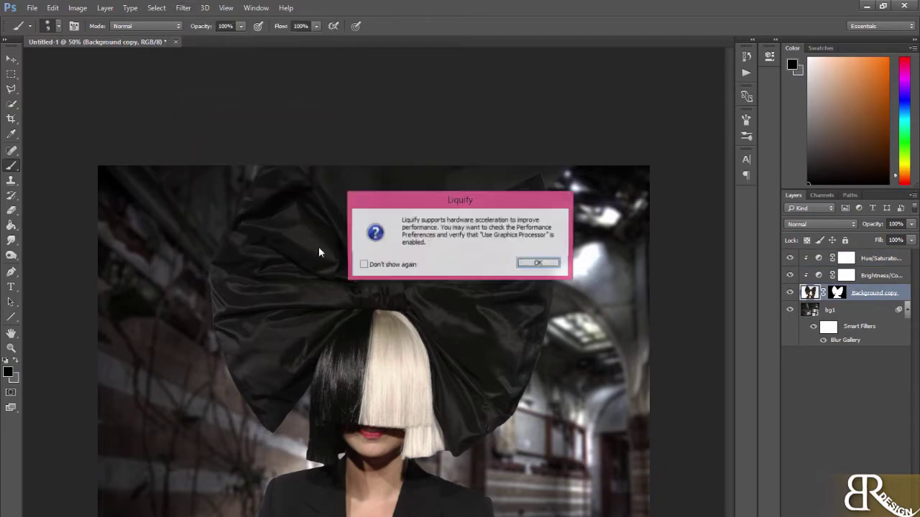
key(Return)
mouse_move(250, 125)
mouse_down()
mouse_move(199, 252)
mouse_move(353, 168)
mouse_move(555, 159)
mouse_move(596, 267)
mouse_up()
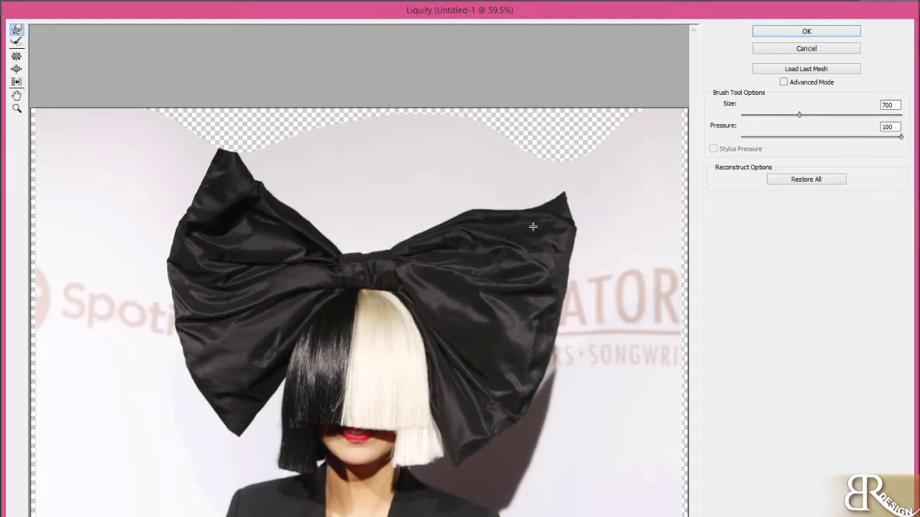
drag(502, 165, 528, 302)
key(bracketleft)
key(bracketleft)
key(bracketleft)
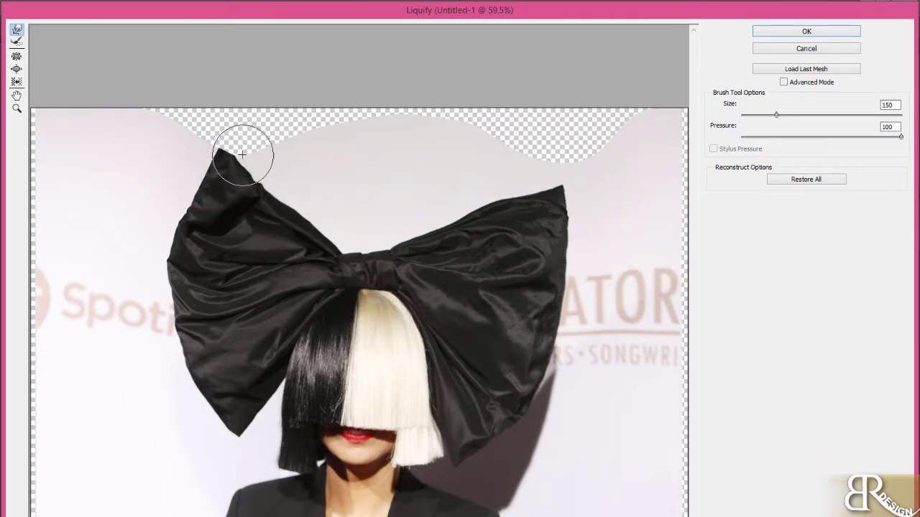
key(bracketright)
key(bracketright)
key(bracketright)
drag(474, 237, 548, 180)
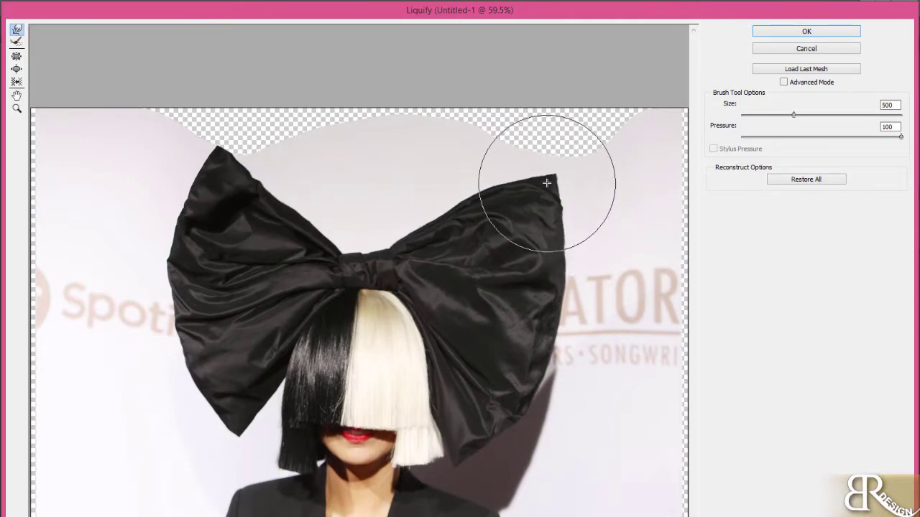
click(783, 33)
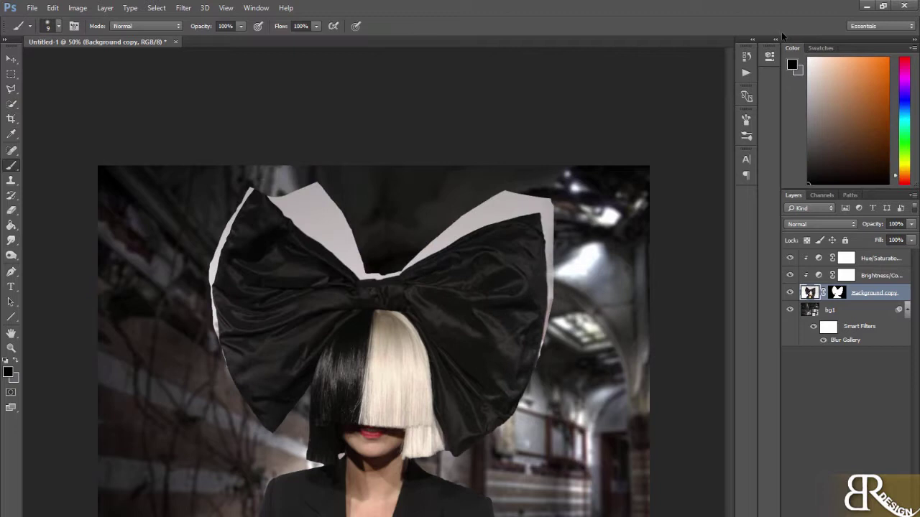
click(791, 294)
- Shift the bg1 street background right and down
click(791, 294)
click(790, 294)
click(809, 310)
key(v)
drag(605, 313, 643, 348)
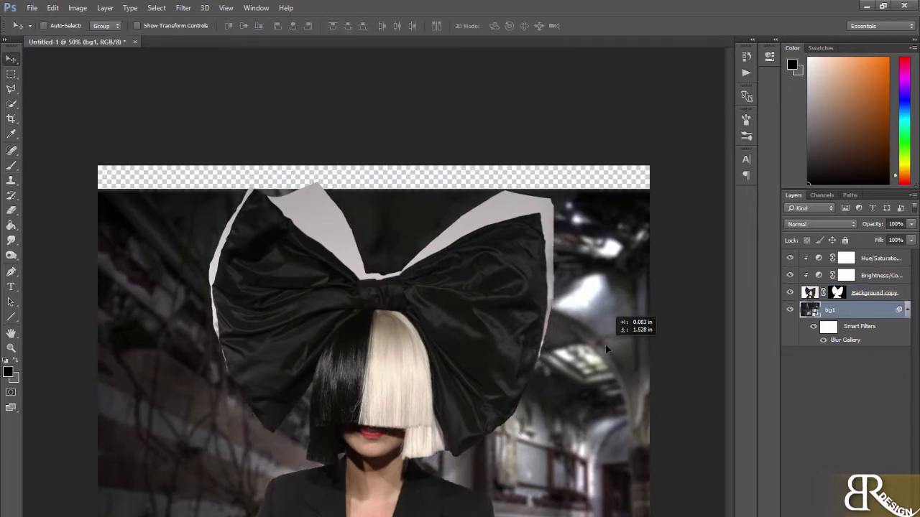
- Erase the grey fringe around the top of the bow with the Background Eraser
click(809, 293)
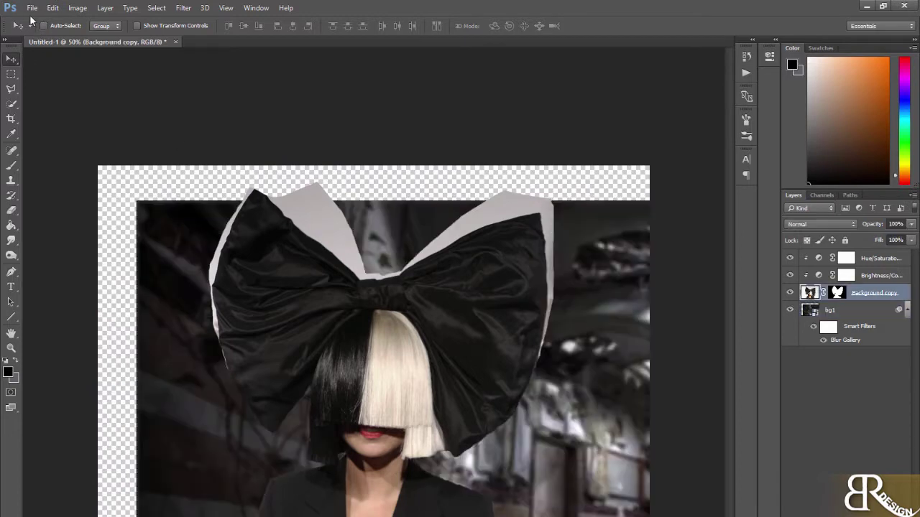
key(e)
key(shift+e)
alt+click(330, 216)
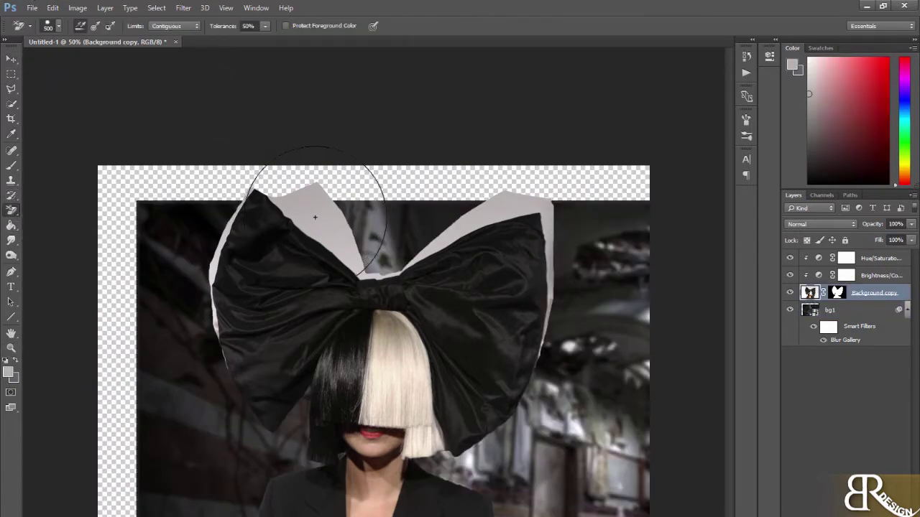
mouse_move(331, 216)
mouse_down()
mouse_move(425, 256)
mouse_move(538, 339)
mouse_move(309, 271)
mouse_move(249, 191)
mouse_up()
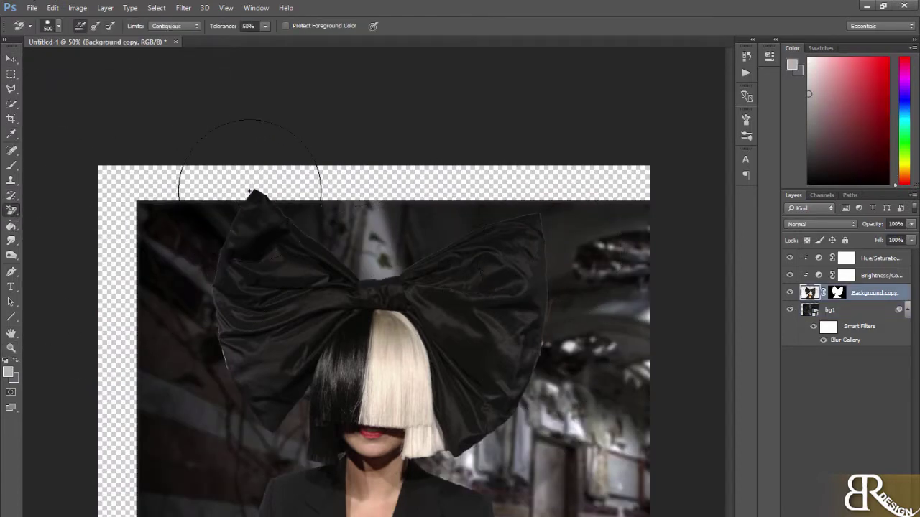
- Paint near-black shading along the bow's edges on a new layer clipped to the bow
click(836, 292)
key(d)
key(o)
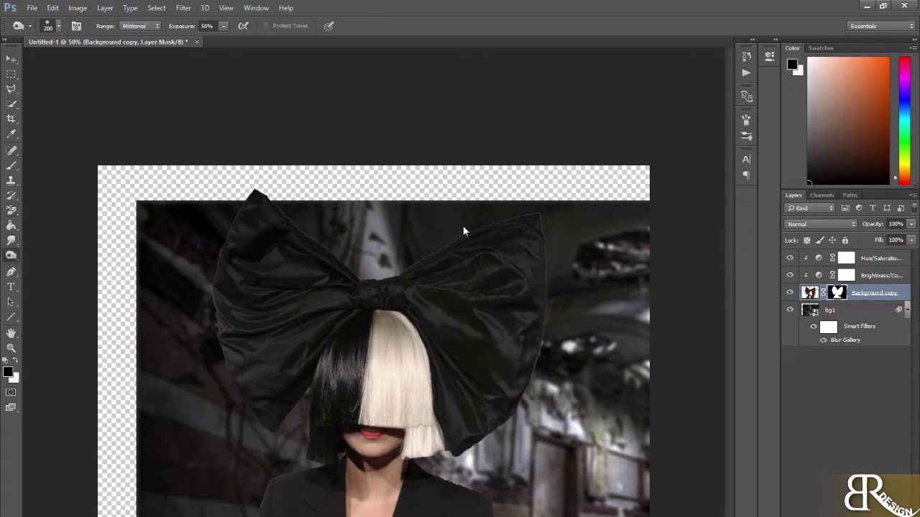
key(ctrl+shift+alt+n)
click(8, 372)
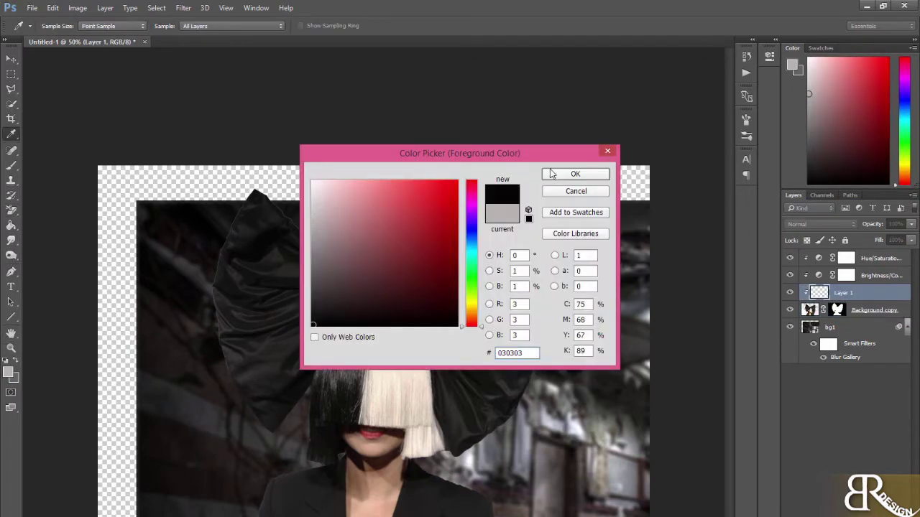
key(Escape)
key(b)
mouse_move(541, 342)
mouse_down()
mouse_move(273, 205)
mouse_move(227, 406)
mouse_up()
- Set Layer 1 to Linear Burn at 63% opacity
drag(911, 225, 893, 237)
click(819, 225)
click(804, 259)
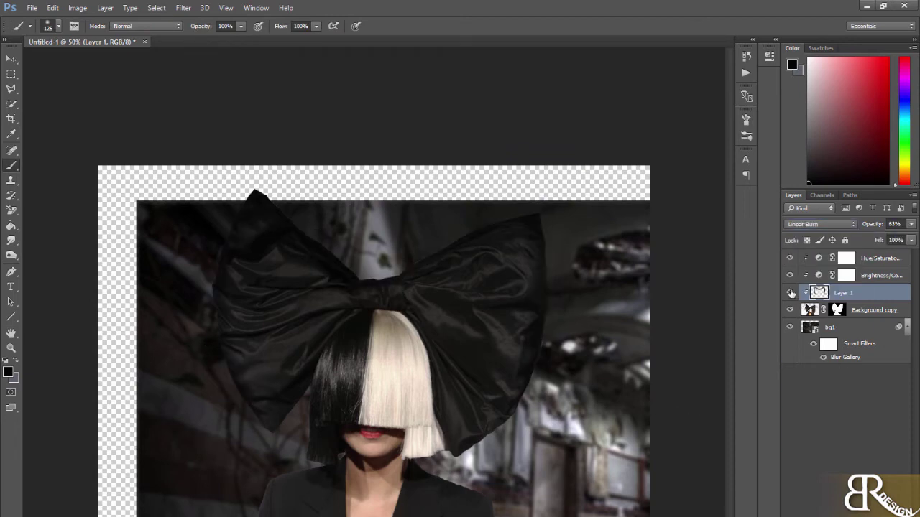
- Place the bg2 night scene above the bg1 layer
click(830, 327)
click(33, 8)
click(71, 223)
double_click(199, 92)
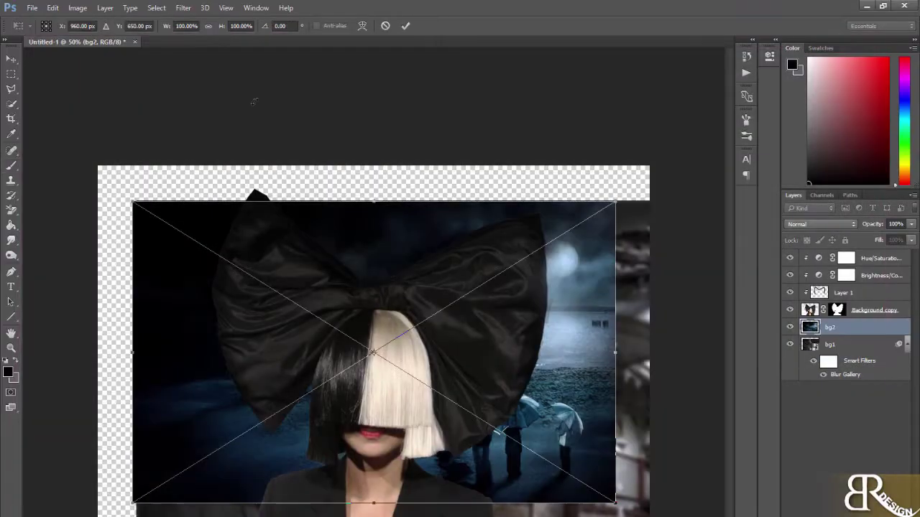
- Scale bg2 to cover the canvas, commit it, and marquee-select the canvas's left part
drag(127, 197, 72, 215)
drag(456, 326, 459, 288)
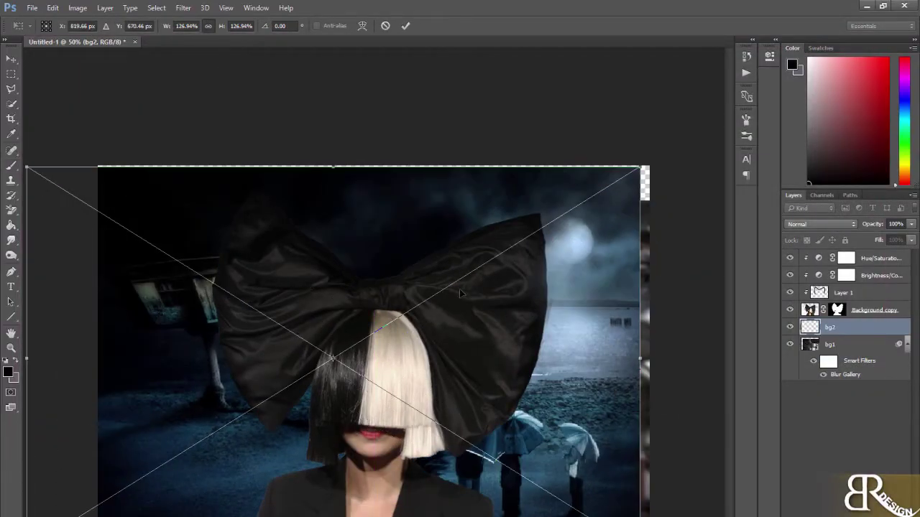
mouse_move(664, 365)
mouse_down()
mouse_move(452, 356)
mouse_move(608, 359)
mouse_up()
key(v)
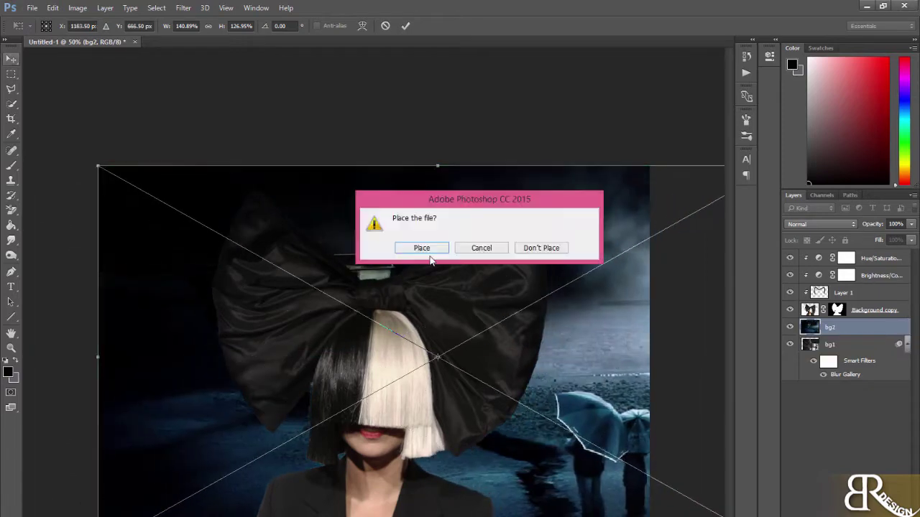
key(Return)
key(m)
drag(98, 167, 331, 453)
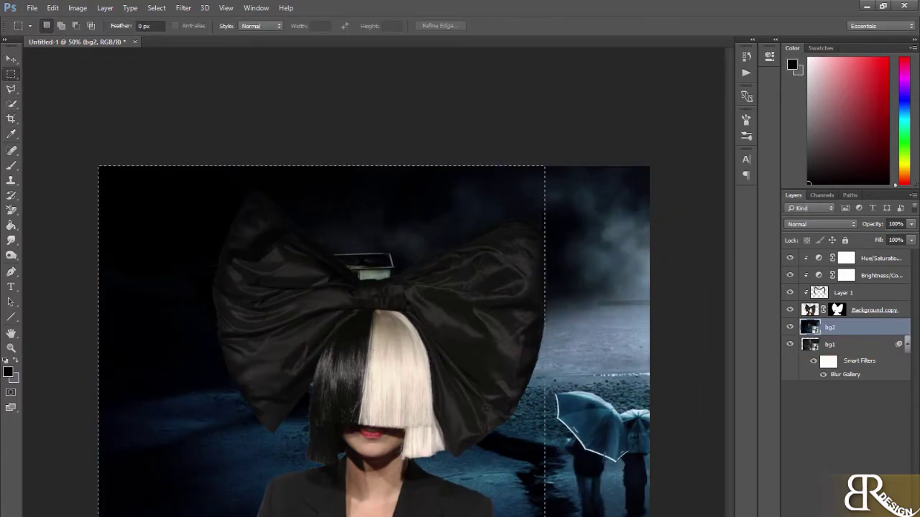
- Mask out the right side of bg2 and clear the selection
key(ctrl+j)
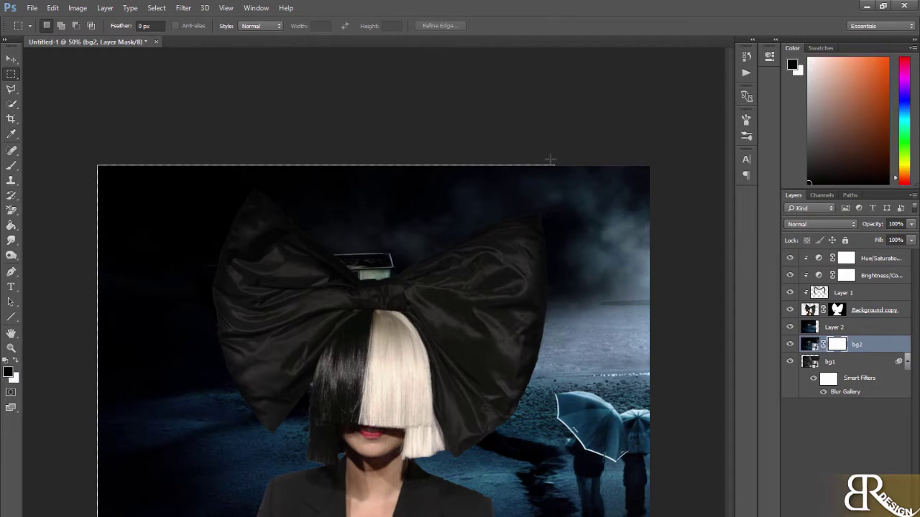
drag(550, 164, 653, 516)
key(b)
drag(601, 215, 496, 503)
key(l)
right_click(544, 305)
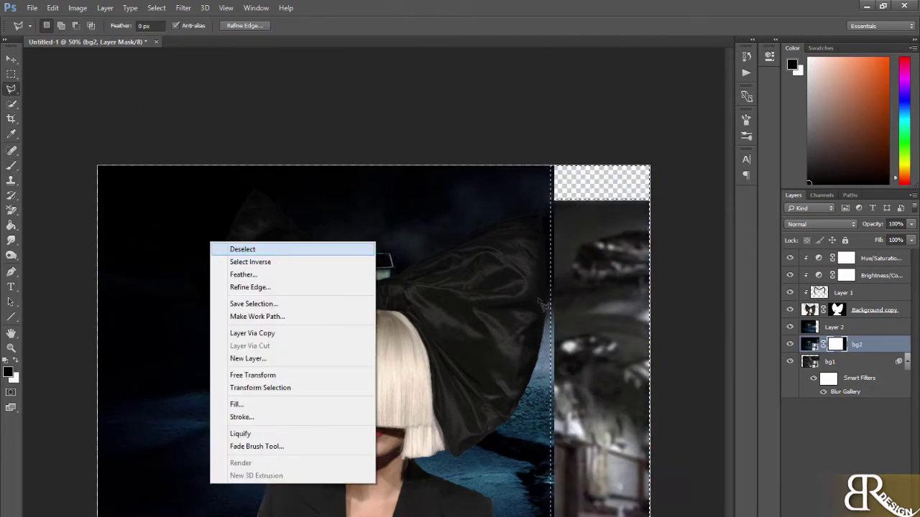
key(Return)
- Hide Layer 2, then shrink the woman-and-bow layer slightly and move it right and up
click(790, 327)
click(810, 311)
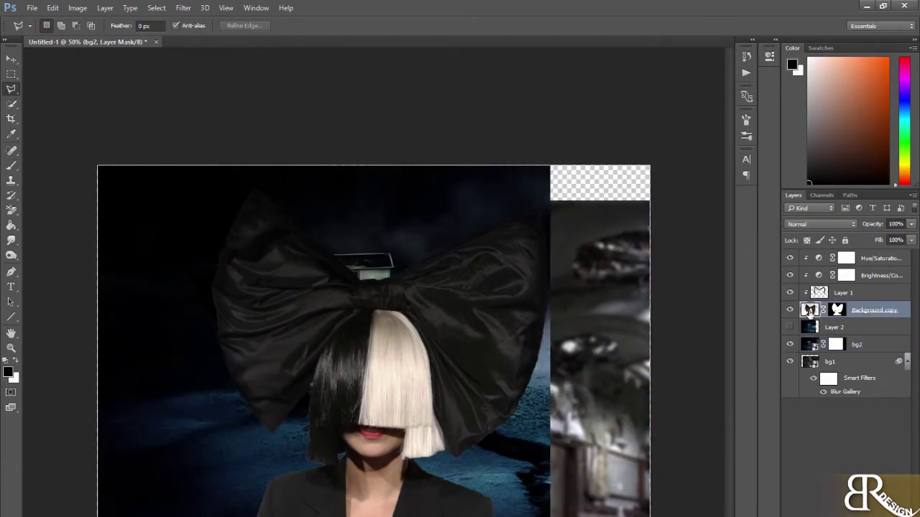
key(ctrl+t)
drag(98, 165, 137, 177)
mouse_move(403, 371)
mouse_down()
mouse_move(468, 342)
mouse_move(424, 337)
mouse_up()
key(Return)
- Crop the canvas slightly from the bottom edge
key(c)
drag(379, 516, 378, 509)
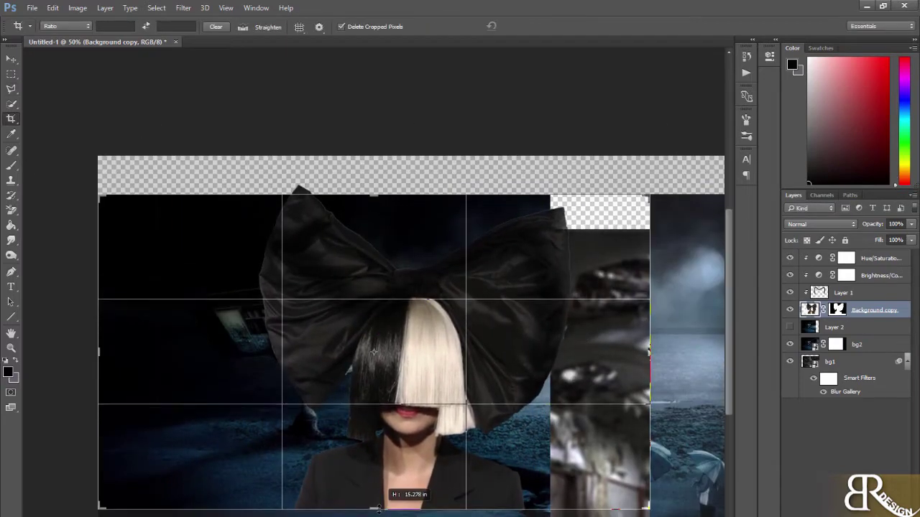
key(Return)
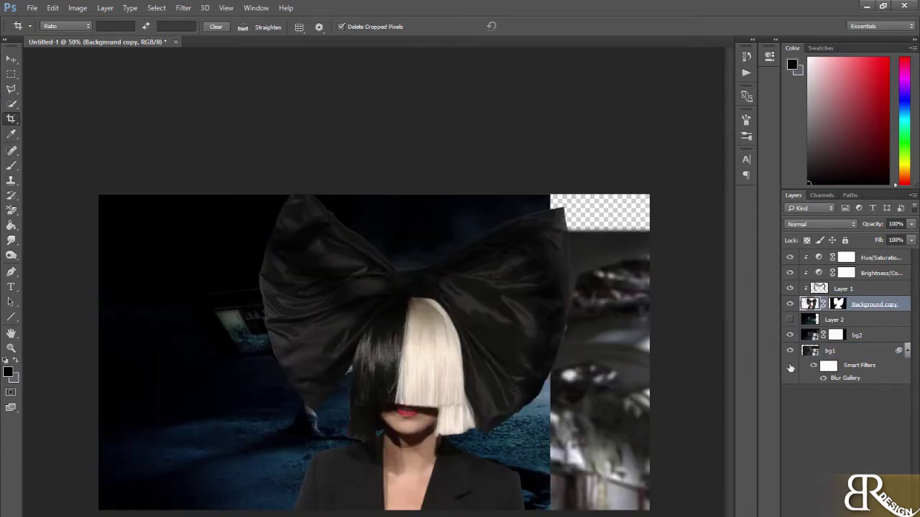
- Reposition the bg2 night scenery and paint its right side out on the mask
click(856, 335)
key(v)
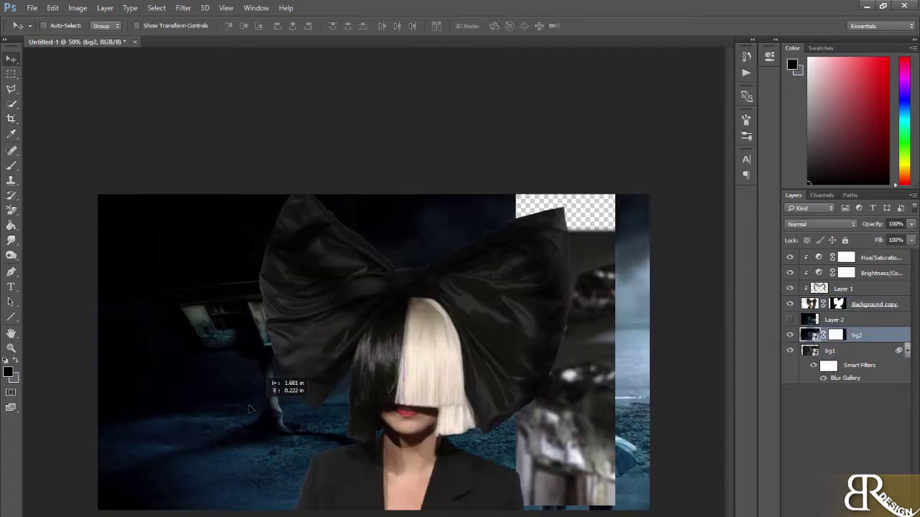
drag(237, 357, 195, 406)
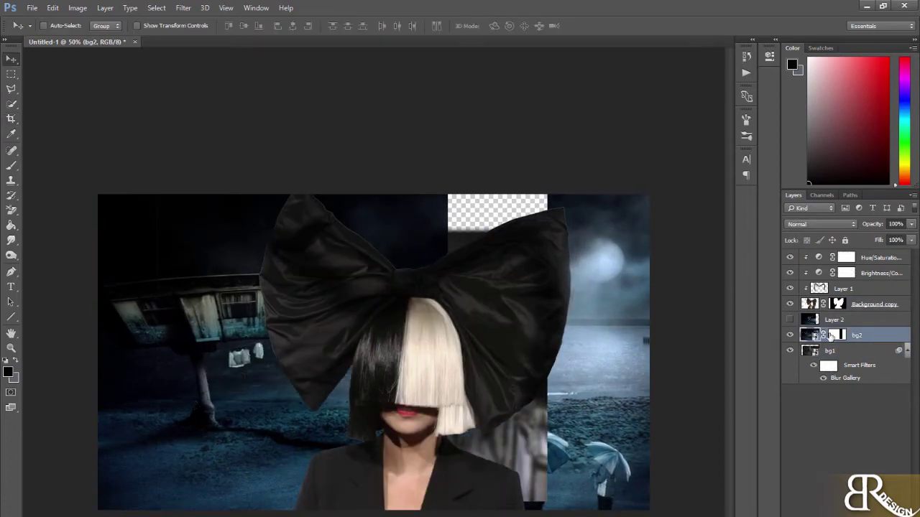
click(835, 335)
key(b)
mouse_move(633, 402)
mouse_down()
mouse_move(596, 441)
mouse_move(544, 462)
mouse_up()
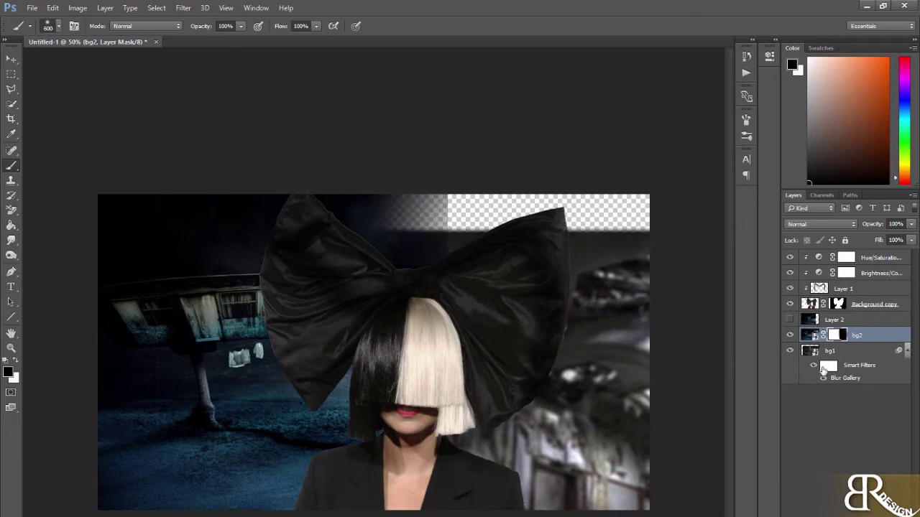
- Show Layer 2, flip it horizontally and move it to the right
click(789, 319)
click(833, 319)
key(ctrl+t)
right_click(270, 247)
click(309, 419)
mouse_move(308, 419)
mouse_down()
mouse_move(710, 396)
mouse_move(650, 395)
mouse_up()
key(Return)
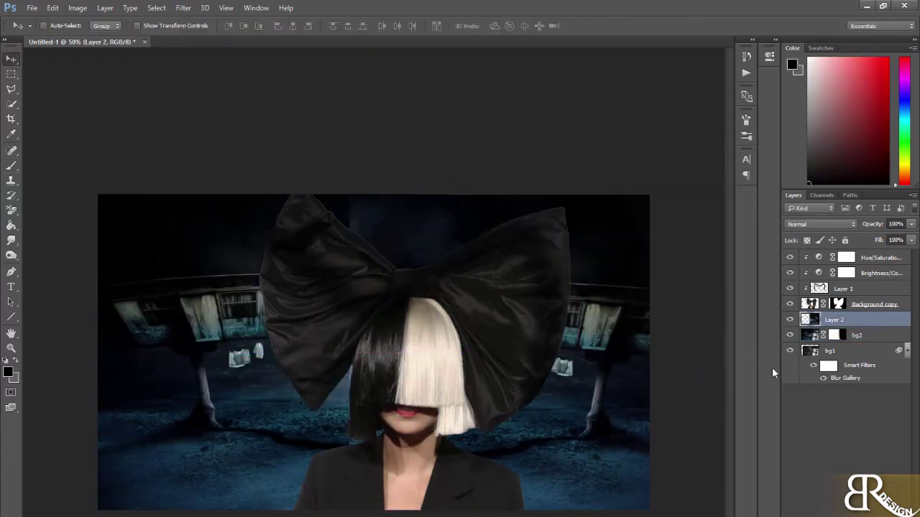
- Nudge the mirrored street slightly left, then move the woman with the bow left
drag(708, 394, 636, 411)
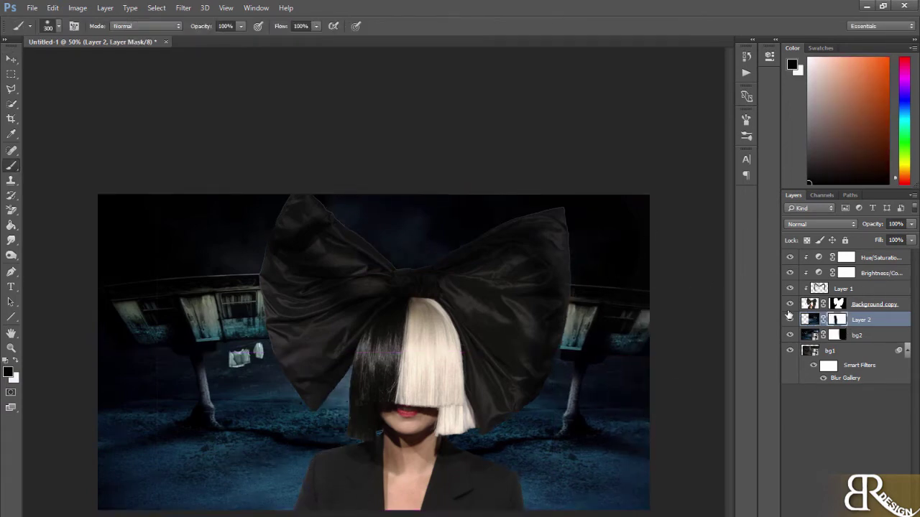
click(873, 304)
key(v)
drag(456, 353, 429, 354)
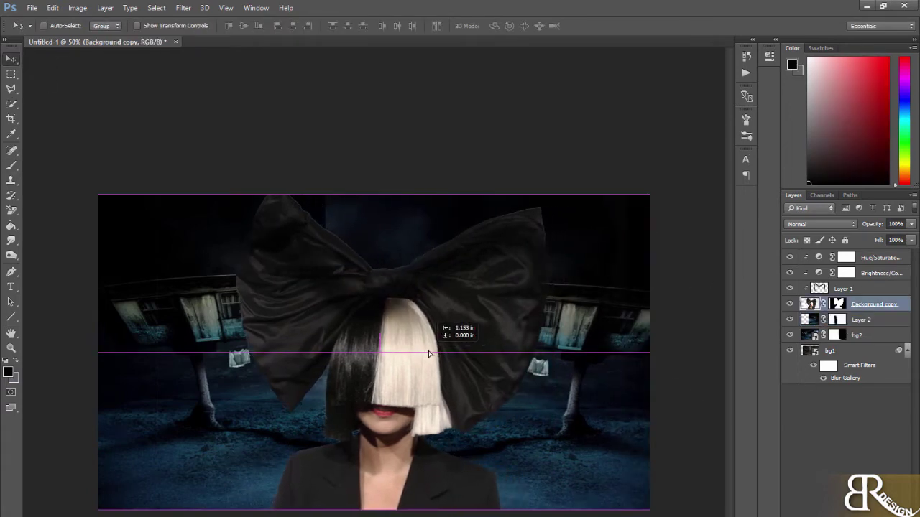
- Retouch Layer 2 and the Background copy masks using spot healing, brush and dodge tools
click(861, 319)
key(j)
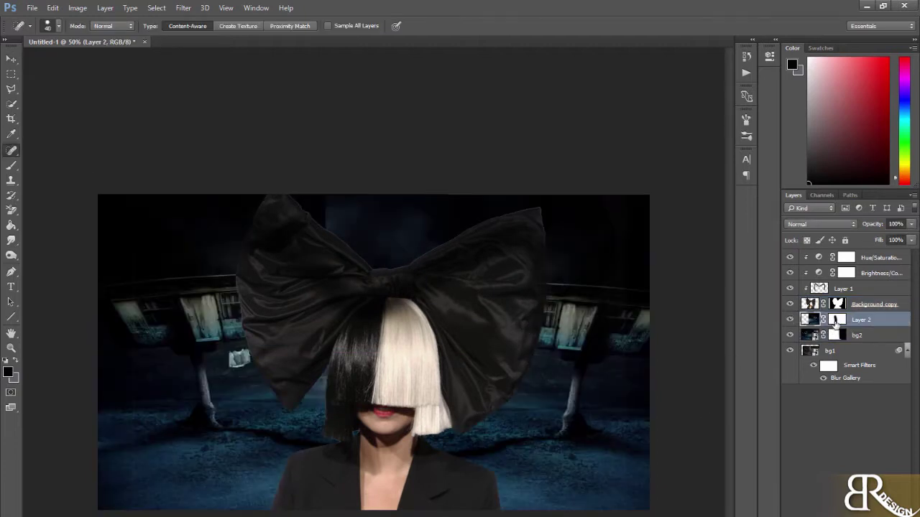
click(836, 320)
key(b)
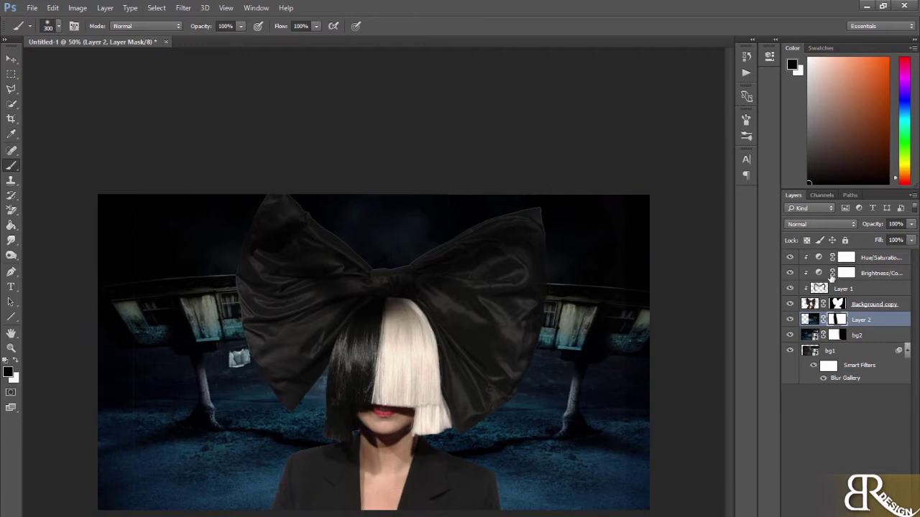
click(837, 303)
key(o)
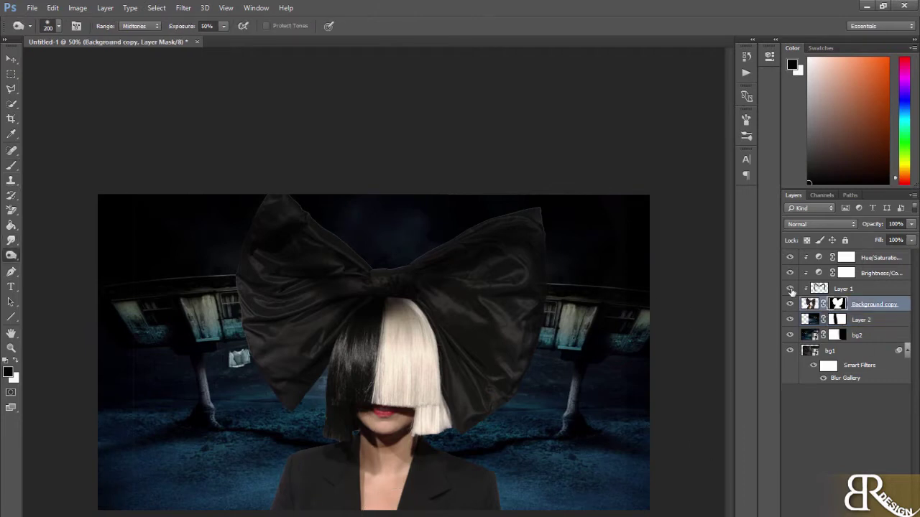
- Delete Layer 1 and clip Hue/Saturation and Brightness/Contrast to Background copy
right_click(841, 288)
click(690, 209)
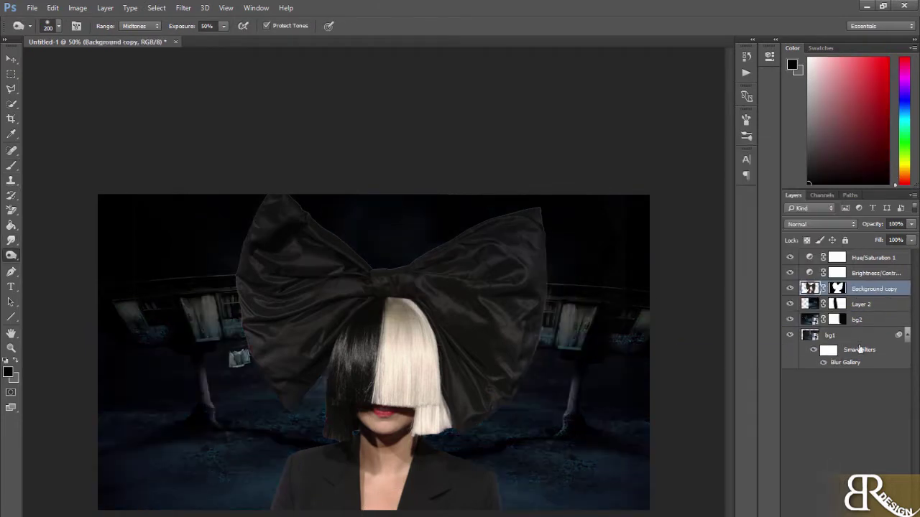
click(873, 257)
shift+click(873, 273)
right_click(866, 273)
click(777, 297)
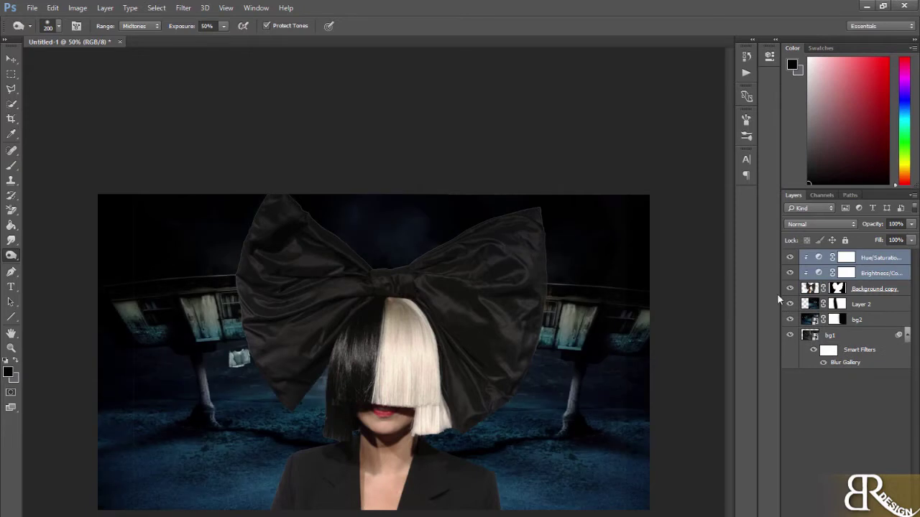
- Raise the Brightness/Contrast adjustment's contrast to 47
double_click(817, 273)
drag(675, 137, 703, 142)
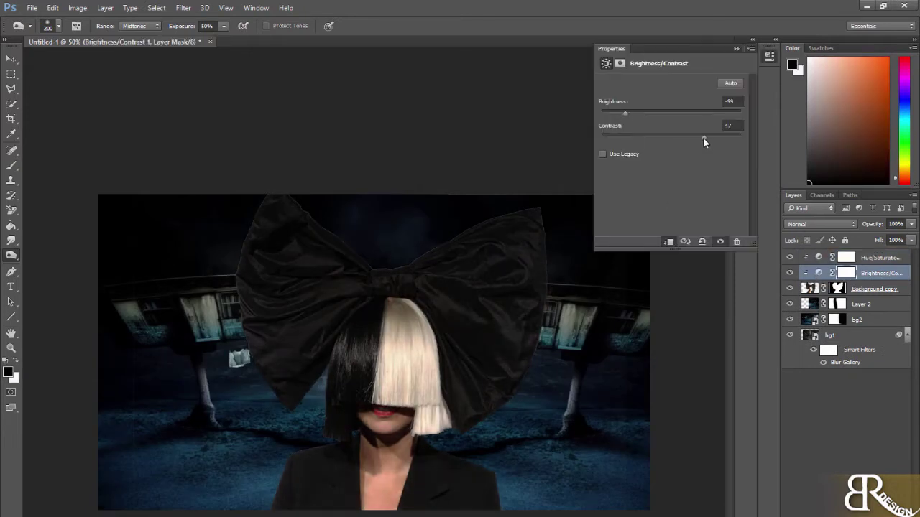
click(690, 352)
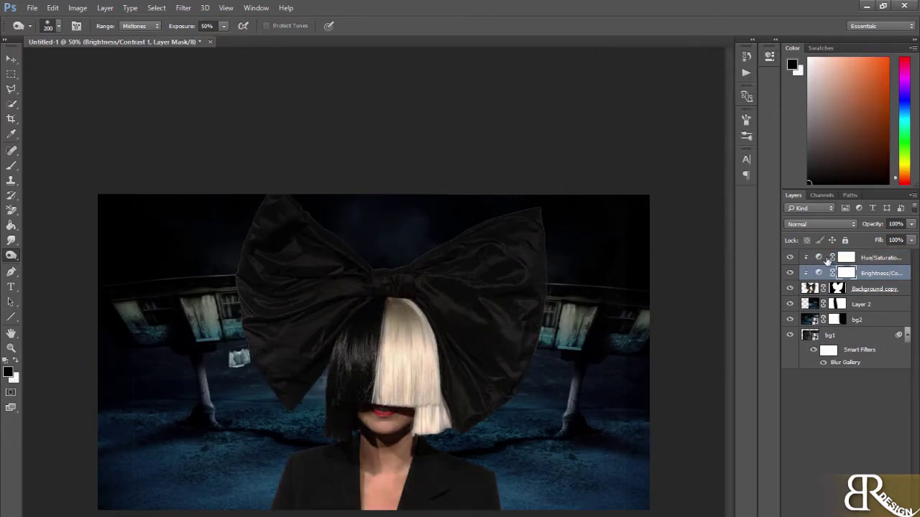
- Paint the bow darker on a new clipped Layer 3 at 72% opacity in Luminosity mode
click(797, 287)
key(ctrl+shift+alt+n)
key(b)
mouse_move(244, 381)
mouse_down()
mouse_move(332, 195)
mouse_move(580, 350)
mouse_up()
drag(893, 241, 898, 241)
click(807, 225)
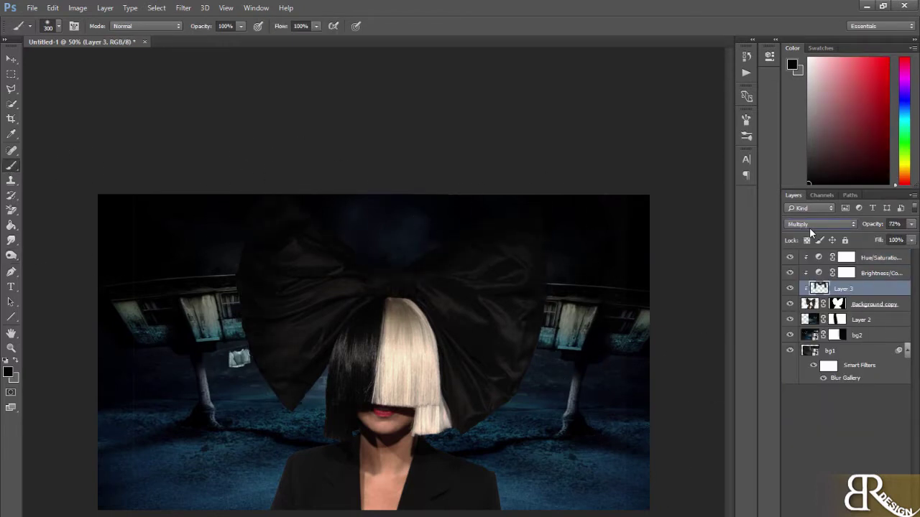
scroll(807, 225, down, 2)
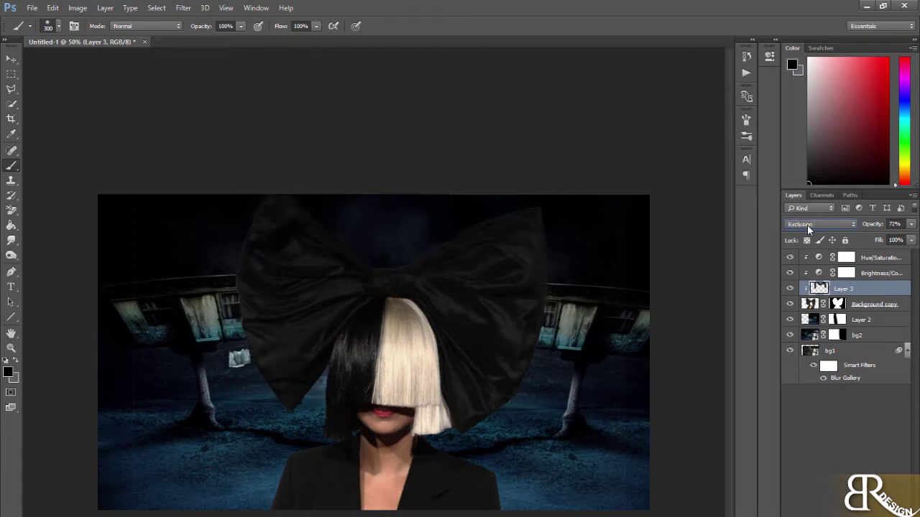
scroll(807, 225, down, 4)
scroll(807, 225, down, 2)
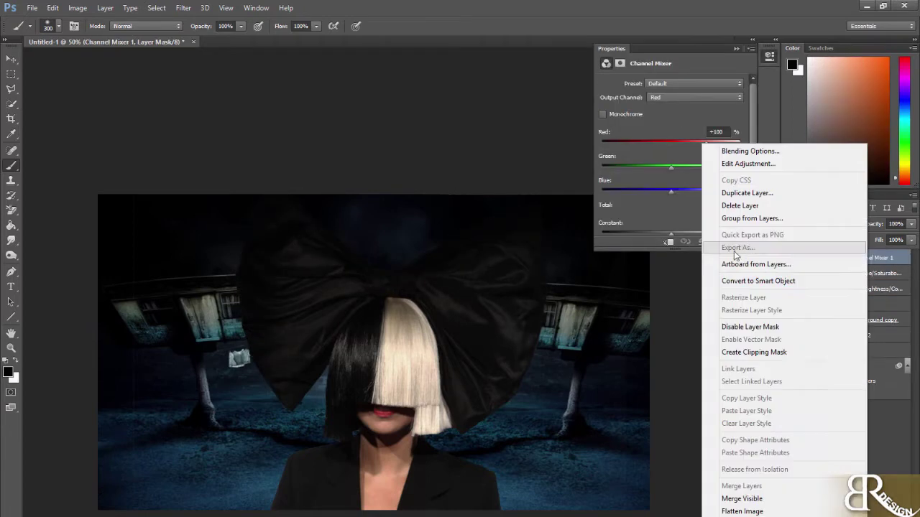
key(Escape)
- Set the Channel Mixer to Red +74, Green +2, Blue -2 to keep hair white
mouse_move(706, 142)
mouse_down()
mouse_move(692, 142)
mouse_move(697, 148)
mouse_up()
click(671, 167)
click(670, 192)
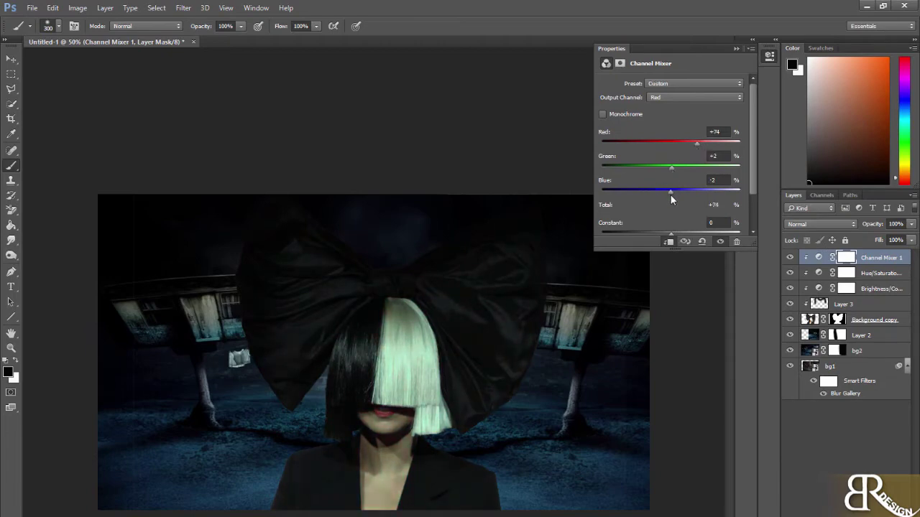
click(736, 48)
double_click(880, 304)
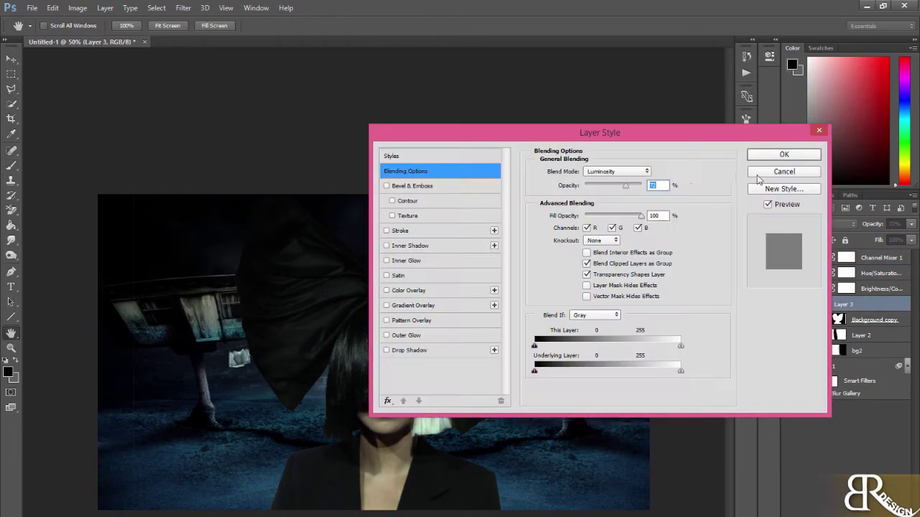
click(758, 176)
- Move the woman, Layer 3 and her adjustment layers slightly left together
key(v)
shift+click(880, 273)
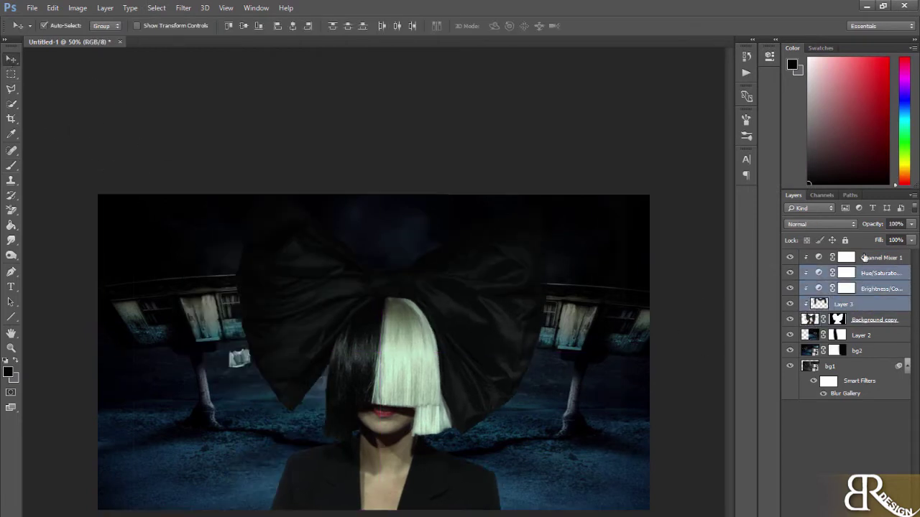
shift+click(864, 257)
drag(517, 342, 495, 341)
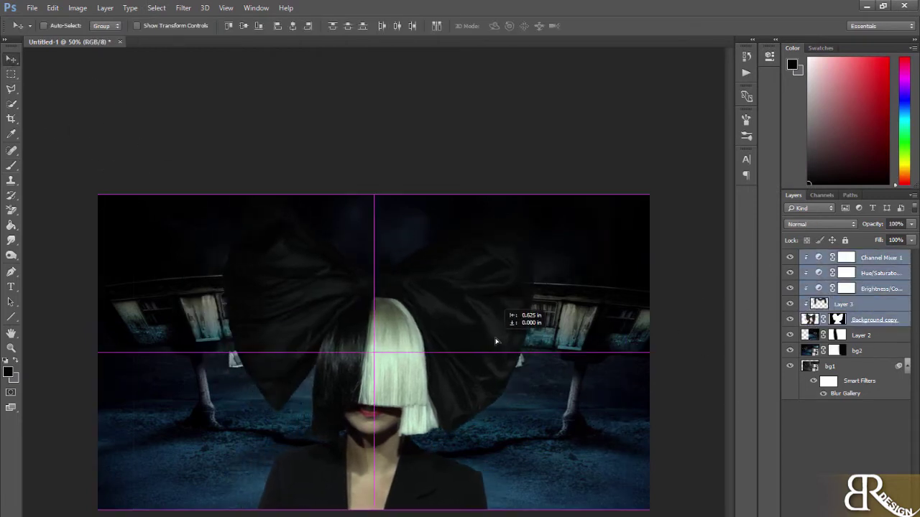
- Merge Layer 2 down into bg2, applying its mask
click(860, 335)
key(j)
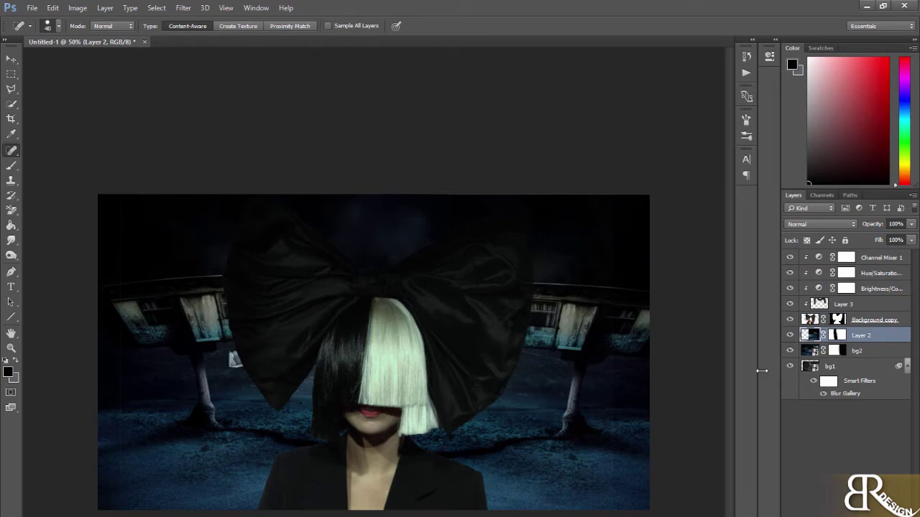
key(alt+bracketleft)
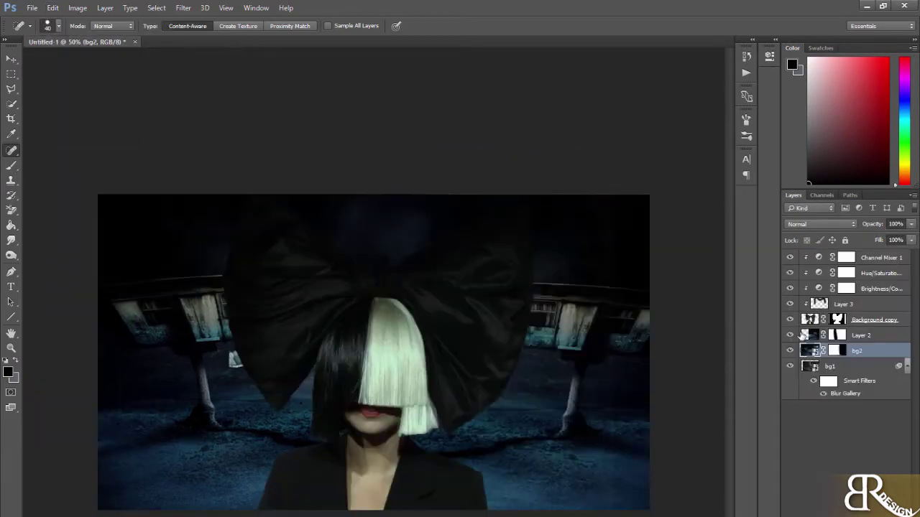
key(e)
click(419, 266)
key(Escape)
key(j)
right_click(813, 336)
click(731, 486)
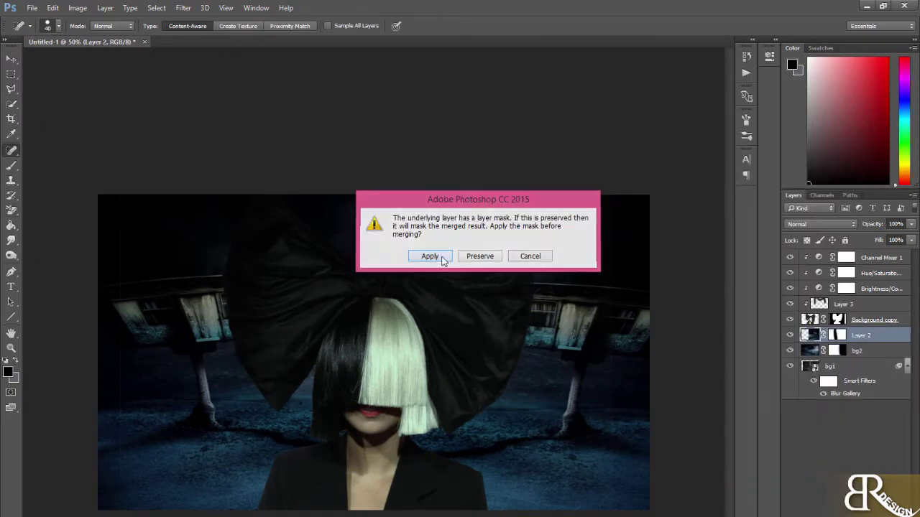
click(427, 258)
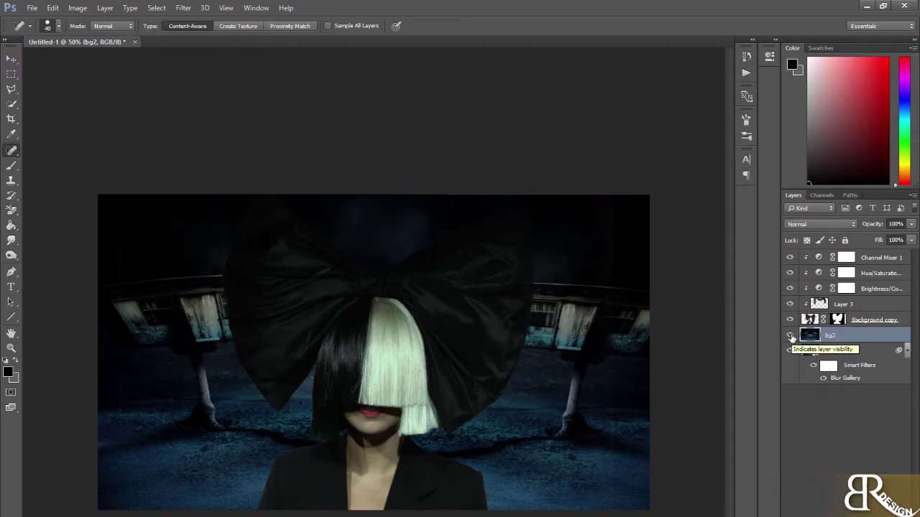
- Reposition bg2 and stretch it taller past the top edge
key(ctrl+t)
mouse_move(338, 330)
mouse_down()
mouse_move(415, 300)
mouse_move(404, 329)
mouse_up()
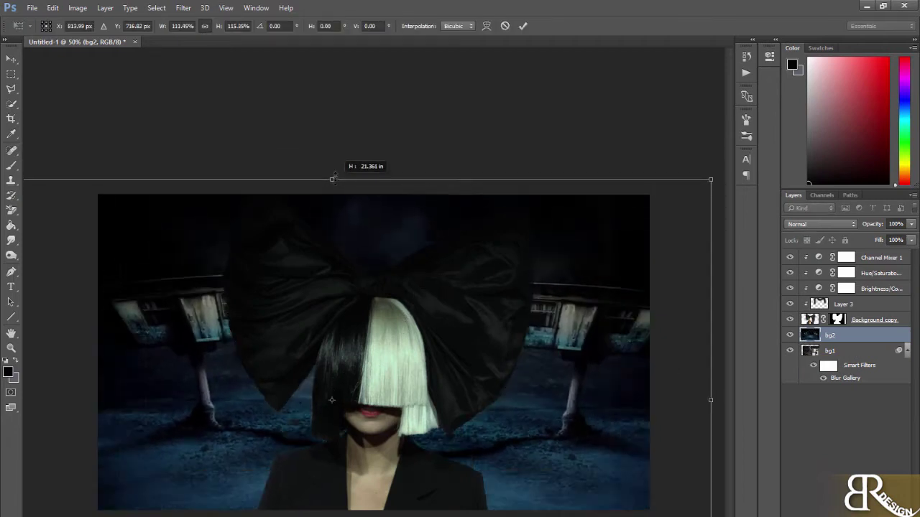
drag(404, 329, 395, 264)
key(Return)
- Add a new empty layer at the top of the stack
key(j)
key(alt+period)
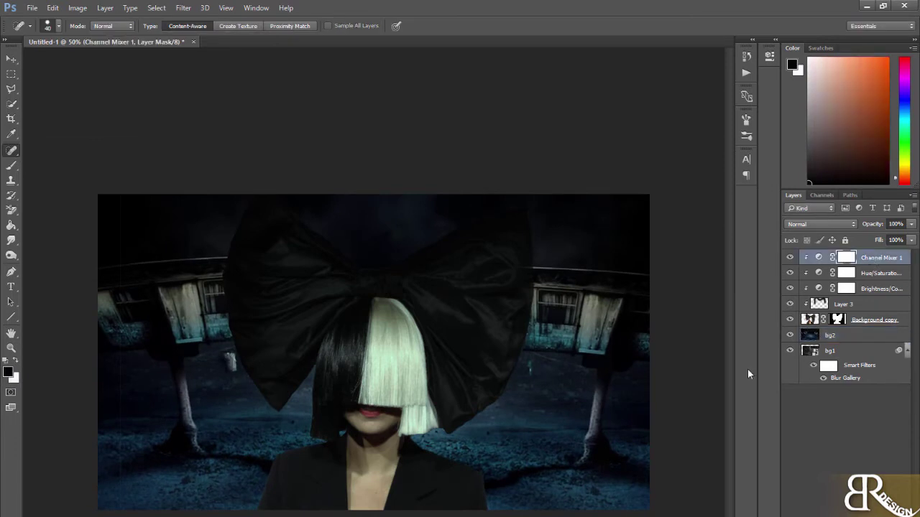
key(ctrl+shift+alt+n)
- Apply a Radial Blur smart filter to bg2 and revise its settings
click(830, 351)
click(183, 8)
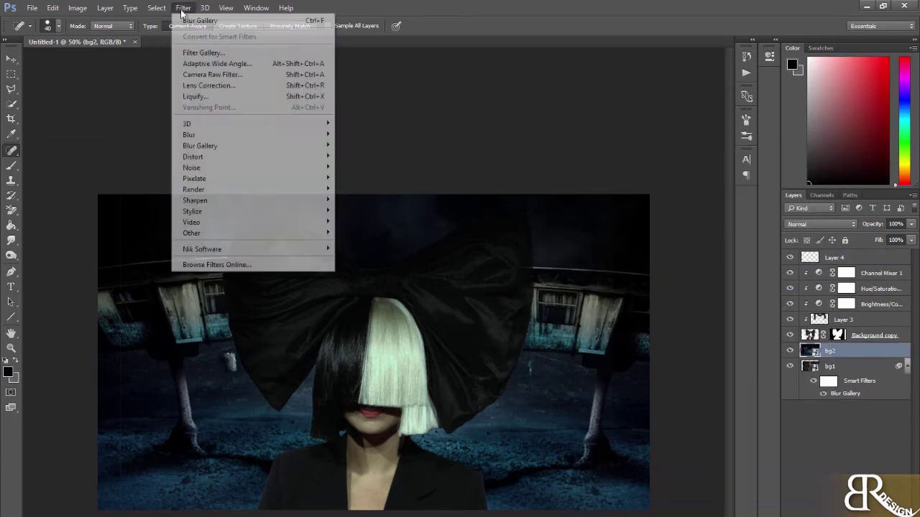
click(420, 208)
click(401, 306)
click(489, 199)
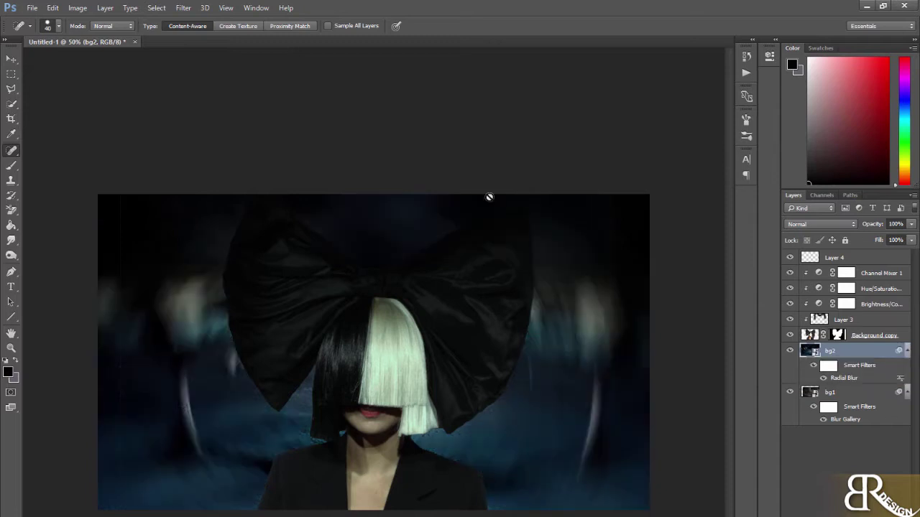
double_click(844, 378)
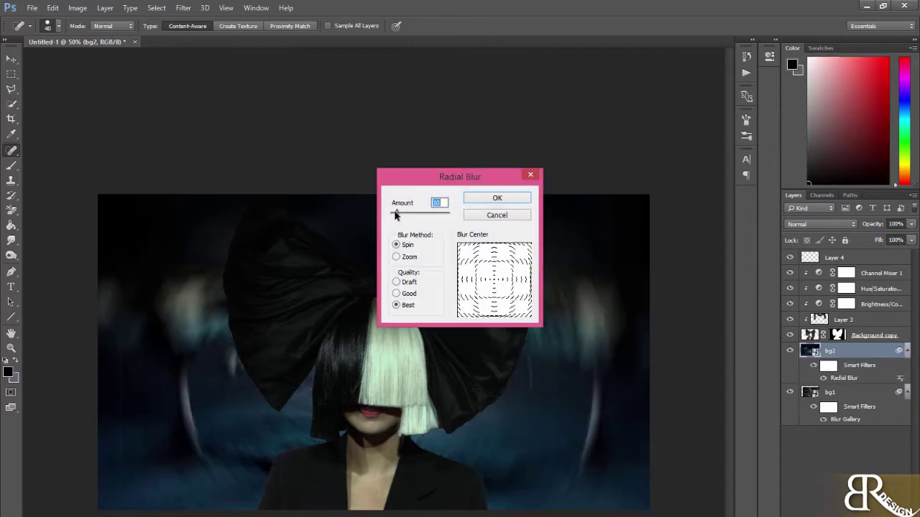
click(492, 199)
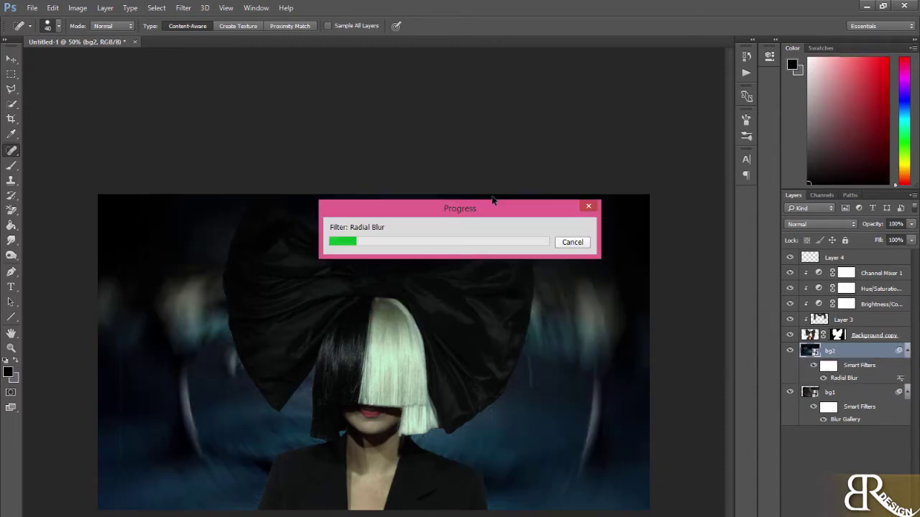
- Paint the blur off the side buildings on the filter mask and stamp visible layers into Layer 5
click(829, 365)
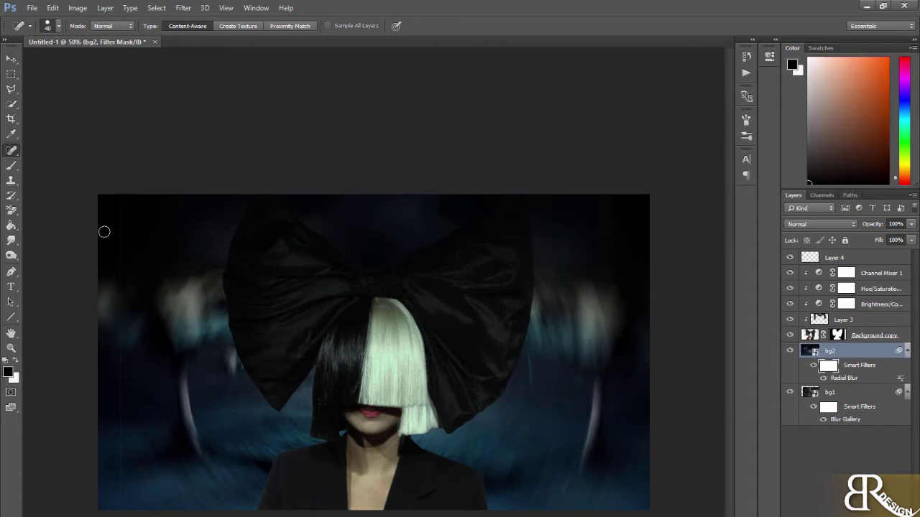
key(b)
key(bracketleft)
key(bracketleft)
key(bracketleft)
click(183, 356)
click(636, 352)
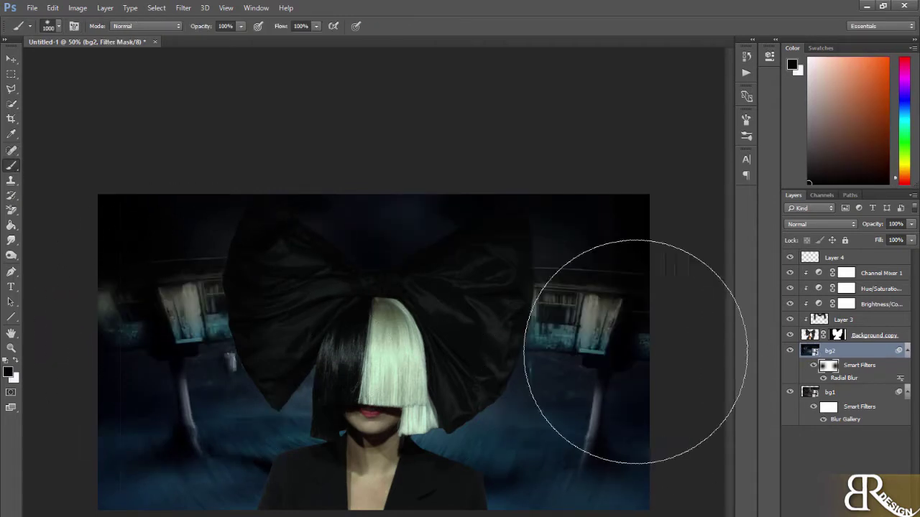
click(855, 257)
key(ctrl+shift+alt+n)
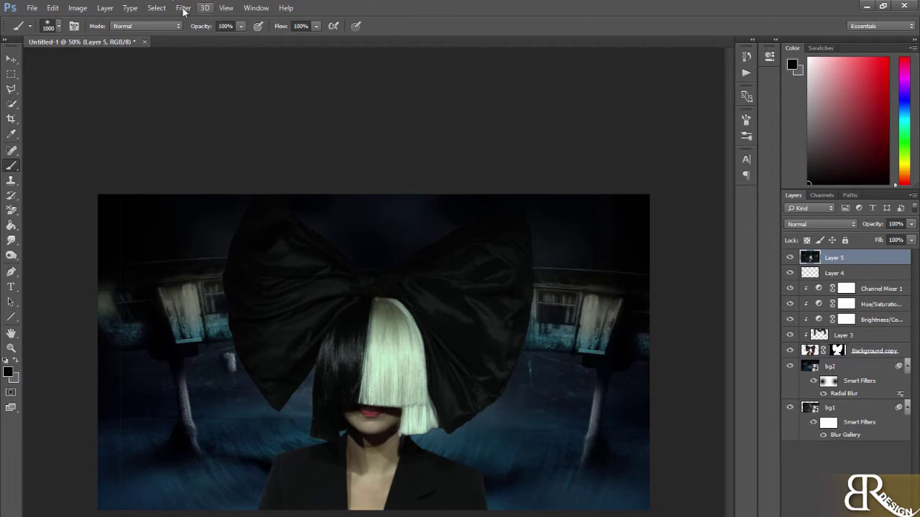
- Apply Color Efex Pro 4's default Dark Contrasts preset to Layer 5, then fade it to 50%
click(183, 10)
click(345, 251)
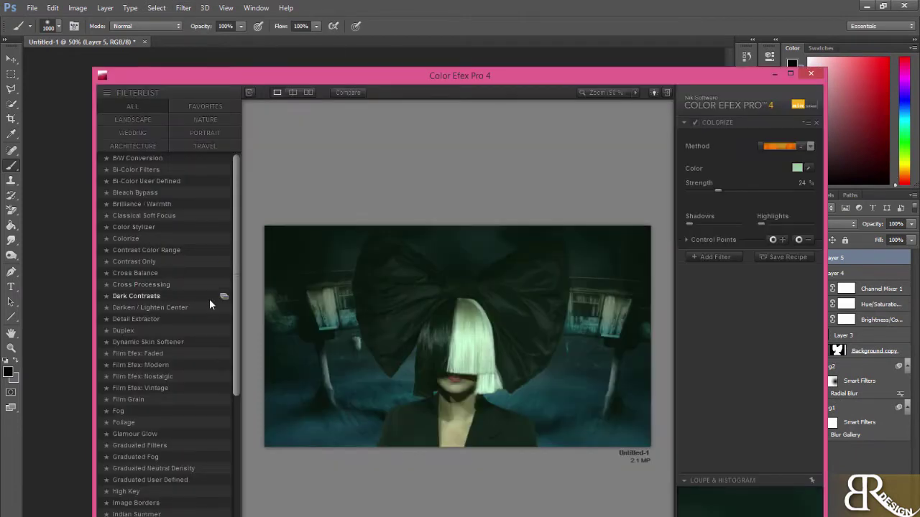
click(224, 297)
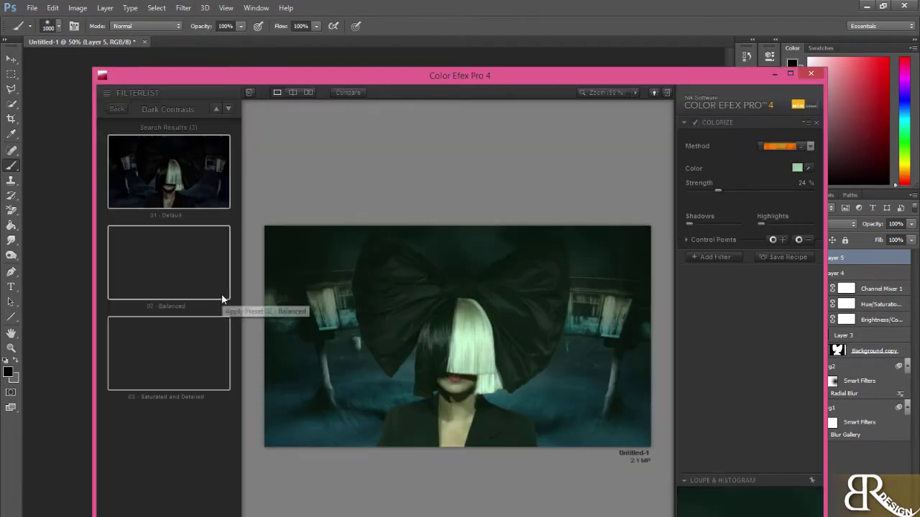
click(185, 357)
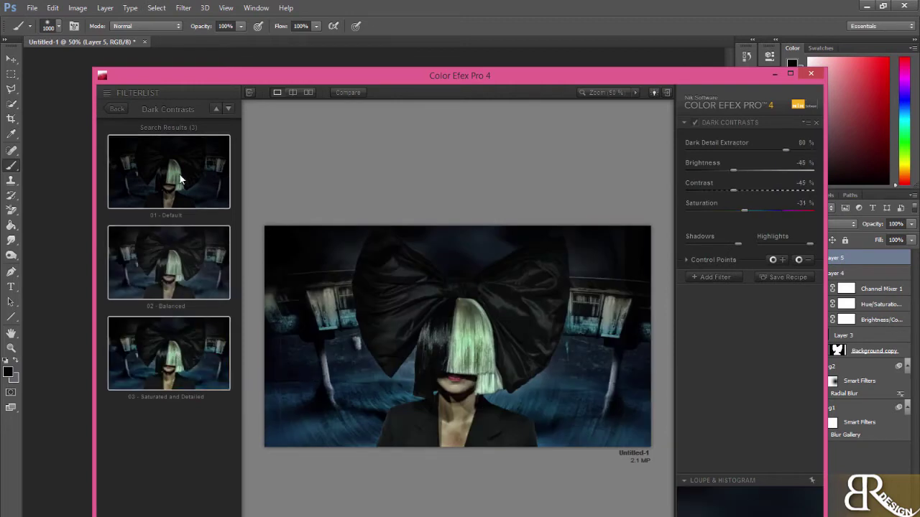
key(Return)
click(183, 8)
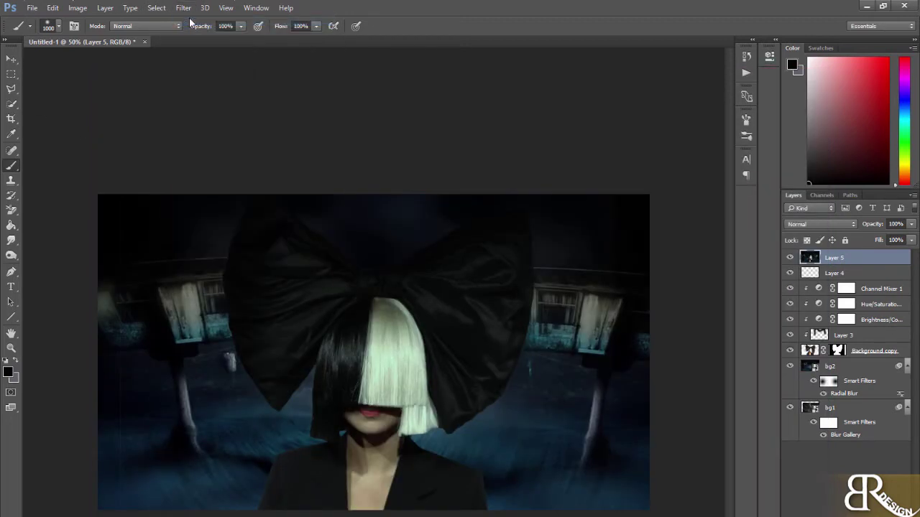
drag(911, 225, 879, 241)
- Place the 'light' flare image embedded and move it toward the canvas centre
click(52, 8)
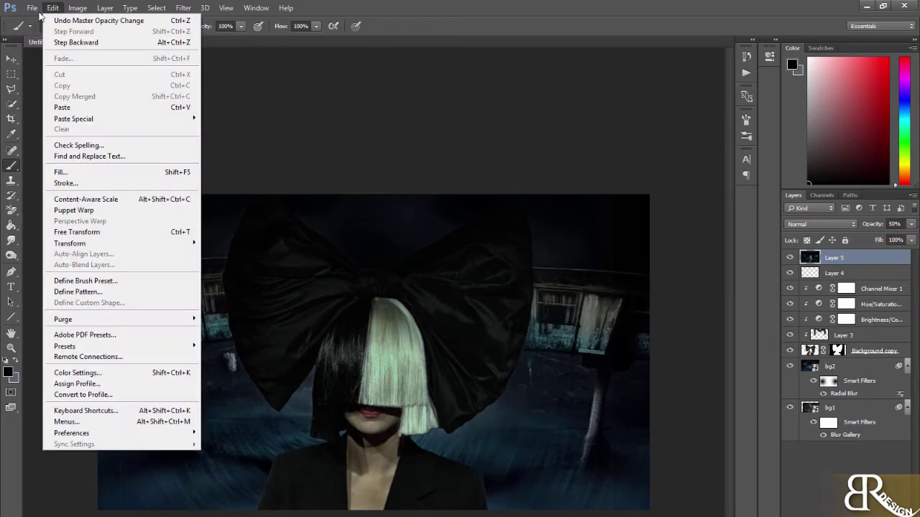
click(50, 229)
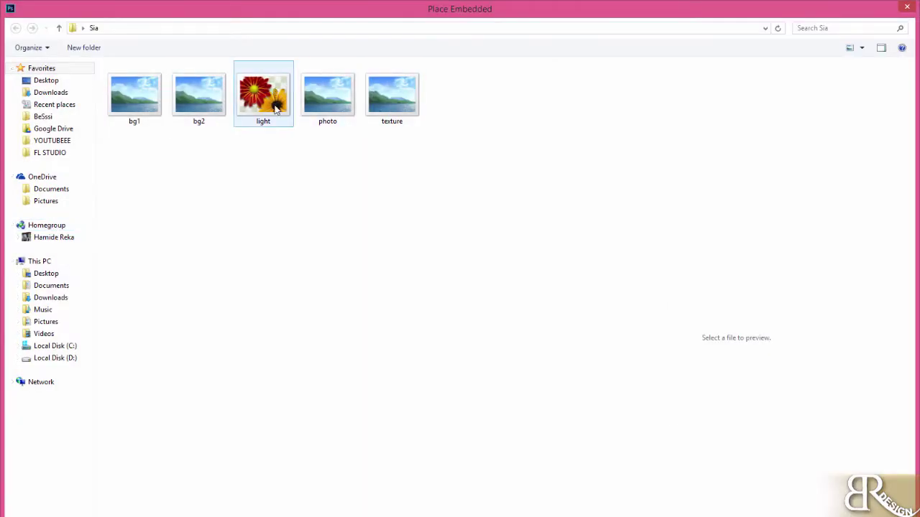
double_click(264, 94)
mouse_move(240, 279)
mouse_down()
mouse_move(335, 407)
mouse_move(223, 298)
mouse_up()
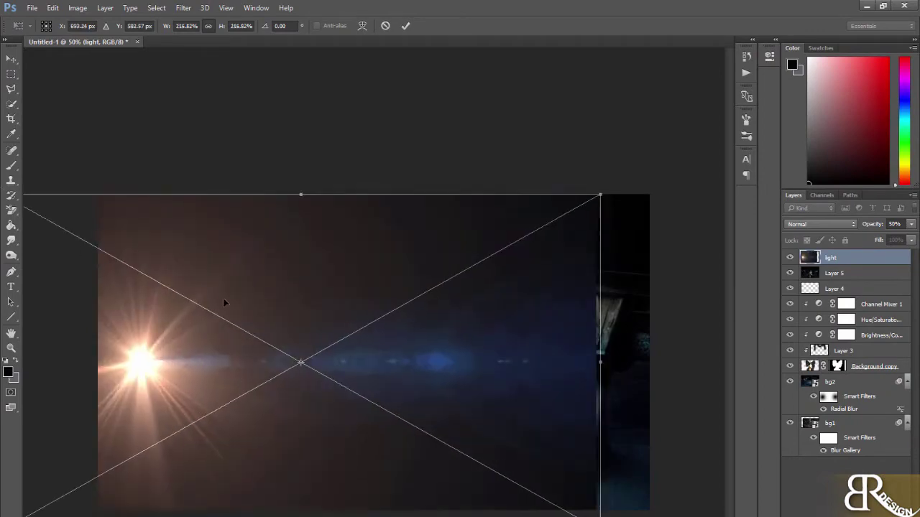
key(Return)
scroll(812, 223, down, 4)
scroll(811, 224, down, 3)
scroll(812, 223, down, 1)
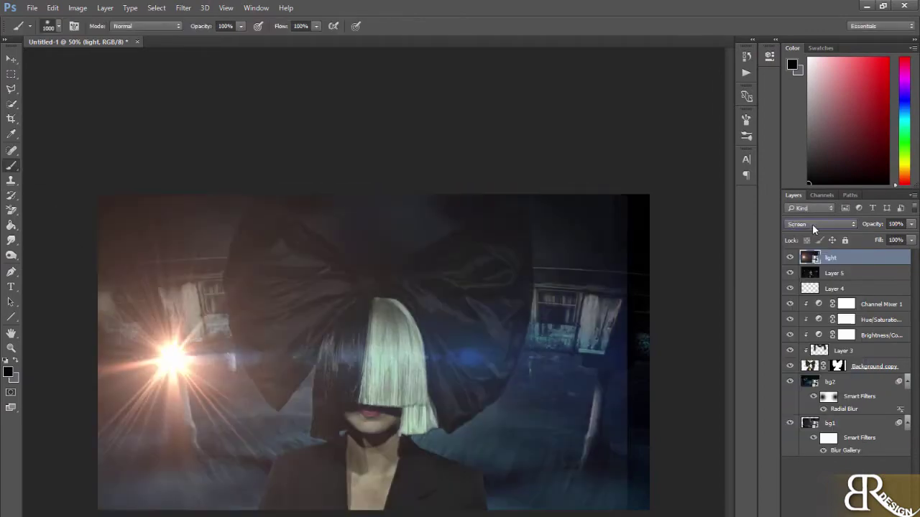
click(12, 59)
mouse_move(155, 350)
mouse_down()
mouse_move(319, 337)
mouse_move(201, 338)
mouse_move(271, 373)
mouse_move(91, 179)
mouse_move(142, 316)
mouse_move(127, 301)
mouse_up()
- Scale the flare down to about 69% and position it over the left lamp
key(ctrl+t)
mouse_move(216, 338)
mouse_down()
mouse_move(161, 345)
mouse_move(133, 312)
mouse_up()
drag(448, 419, 405, 390)
drag(165, 324, 144, 310)
mouse_move(384, 380)
mouse_down()
mouse_move(455, 400)
mouse_move(273, 313)
mouse_up()
key(Return)
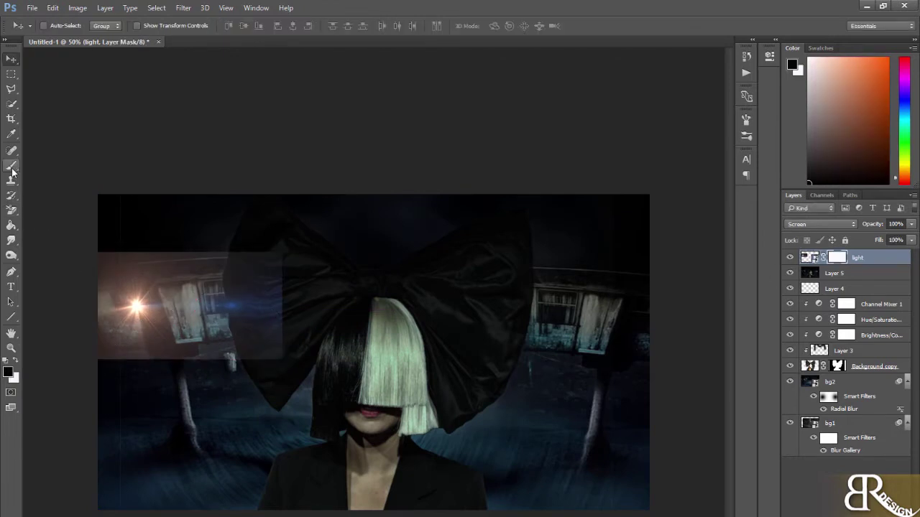
- Paint away the flare's hard rectangular edge on the light layer's mask
key(b)
drag(243, 335, 65, 357)
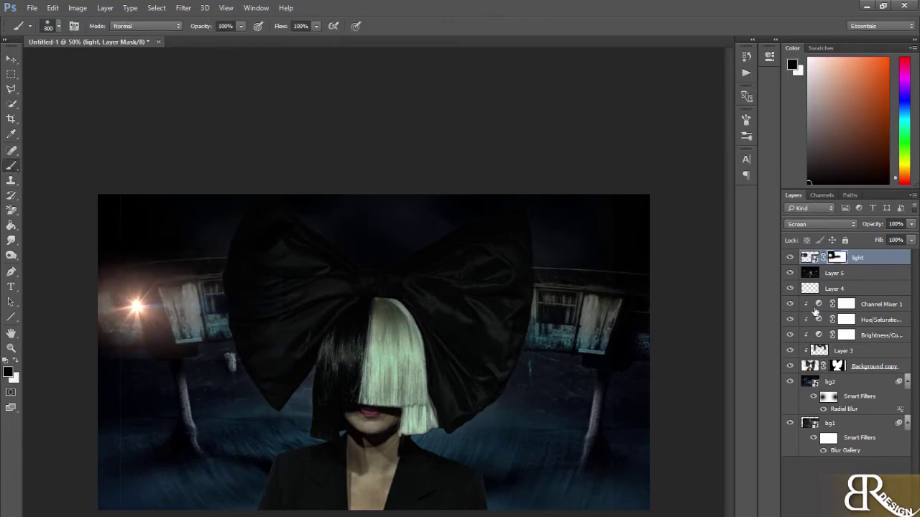
scroll(806, 225, down, 2)
scroll(806, 225, down, 3)
scroll(807, 225, down, 3)
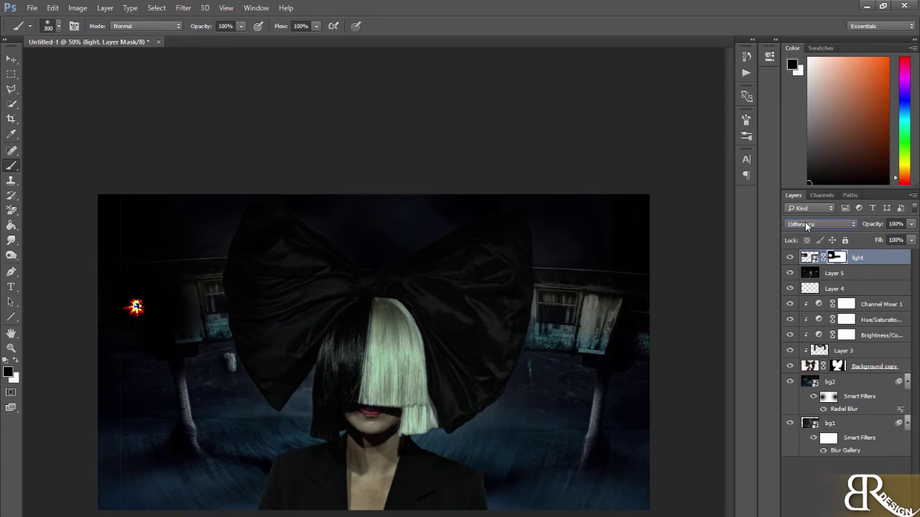
scroll(807, 225, down, 1)
- Blend the light layer with Lighten at about half opacity
click(911, 224)
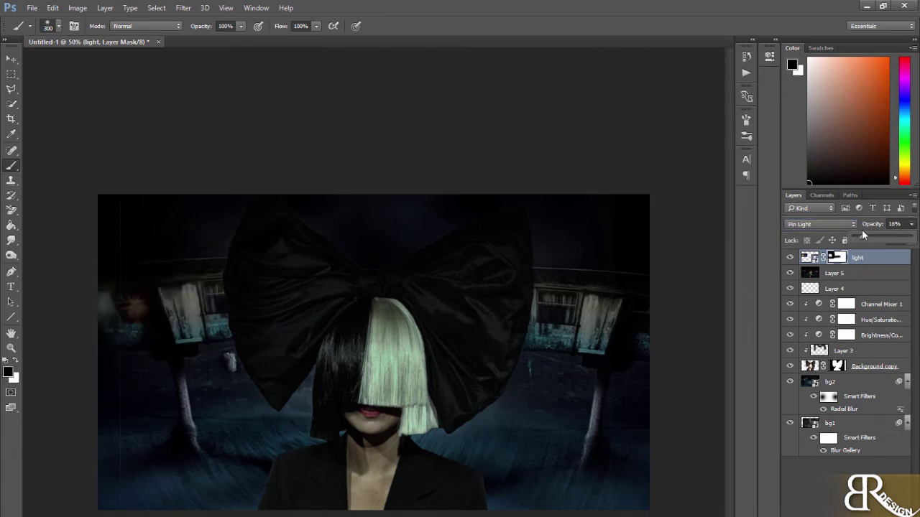
click(819, 224)
click(801, 262)
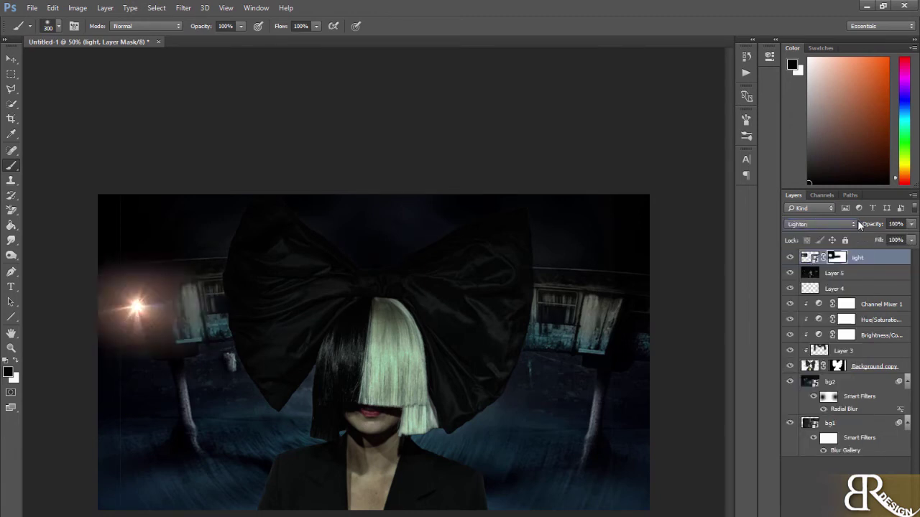
drag(911, 224, 883, 239)
right_click(862, 263)
- Move the copied flare onto the right-hand lamp and target its mask for brush painting
key(Escape)
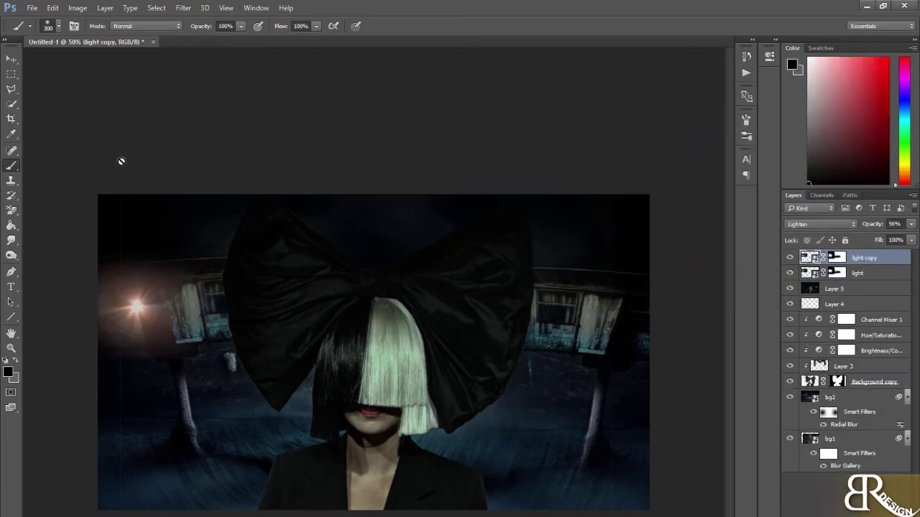
key(v)
mouse_move(261, 299)
mouse_down()
mouse_move(683, 306)
mouse_move(635, 324)
mouse_up()
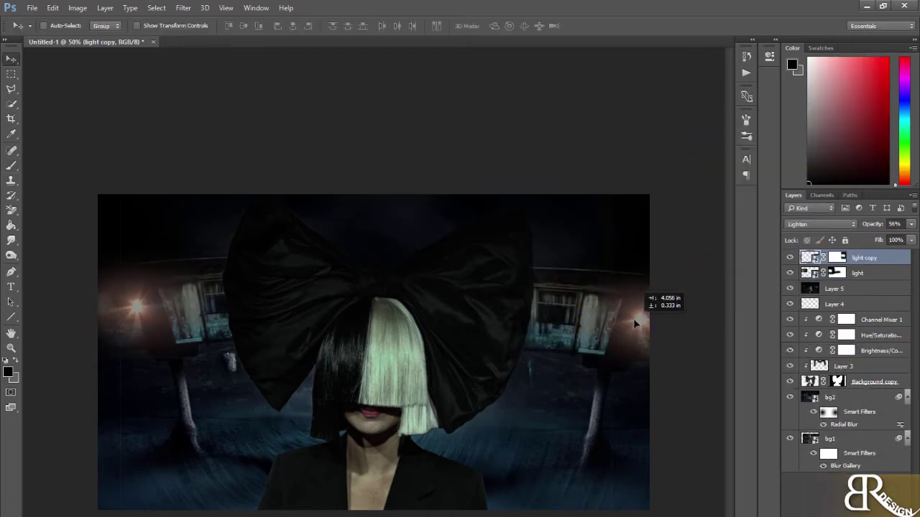
click(836, 257)
key(b)
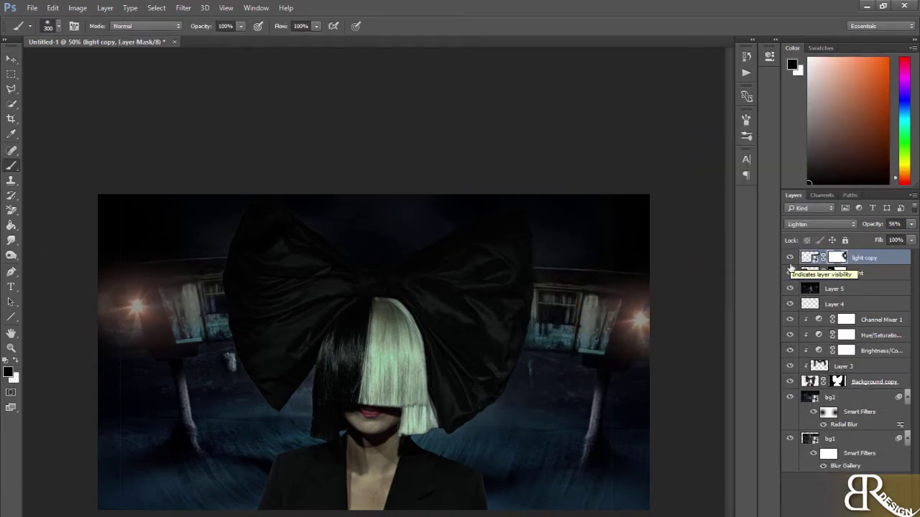
- Set the new Hue/Saturation adjustment's hue to +45 and clip it to the light copy
drag(670, 126, 736, 138)
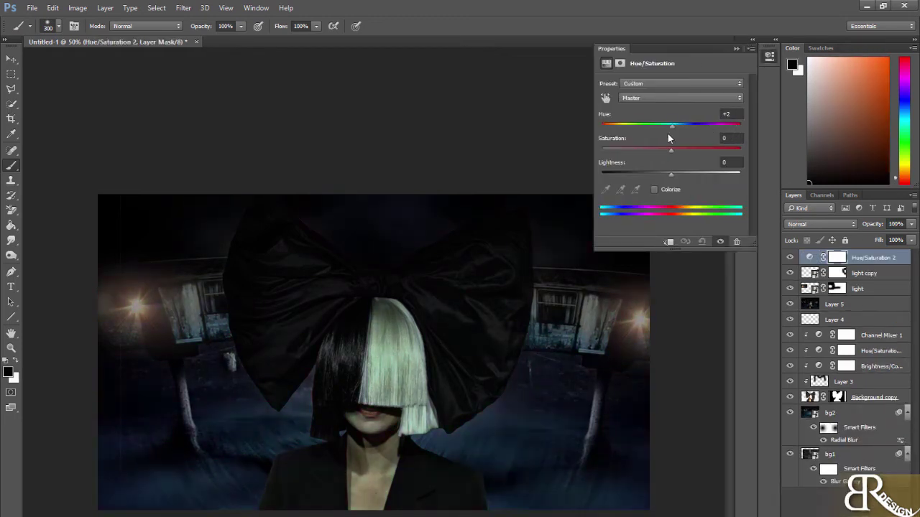
click(736, 48)
right_click(860, 257)
click(746, 352)
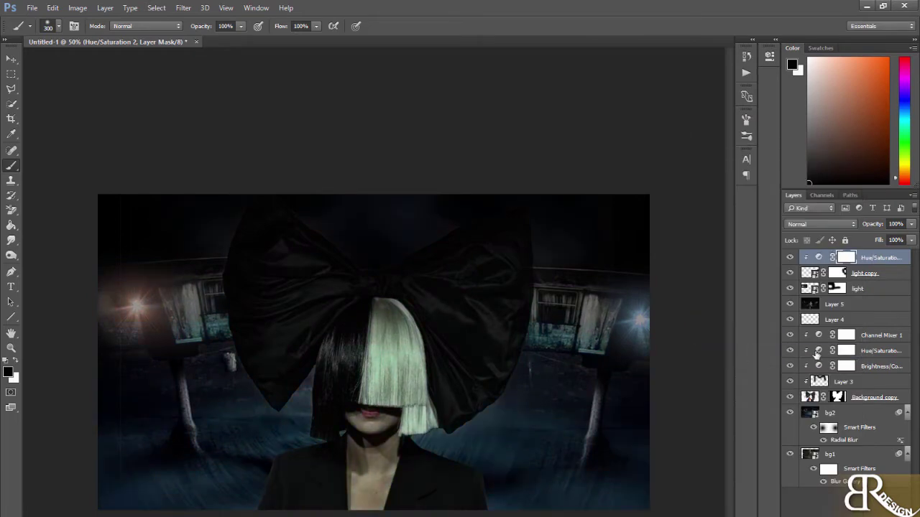
- Duplicate the Hue/Saturation adjustment, clip it to the original light layer, and add a new layer
right_click(880, 273)
click(794, 193)
right_click(849, 285)
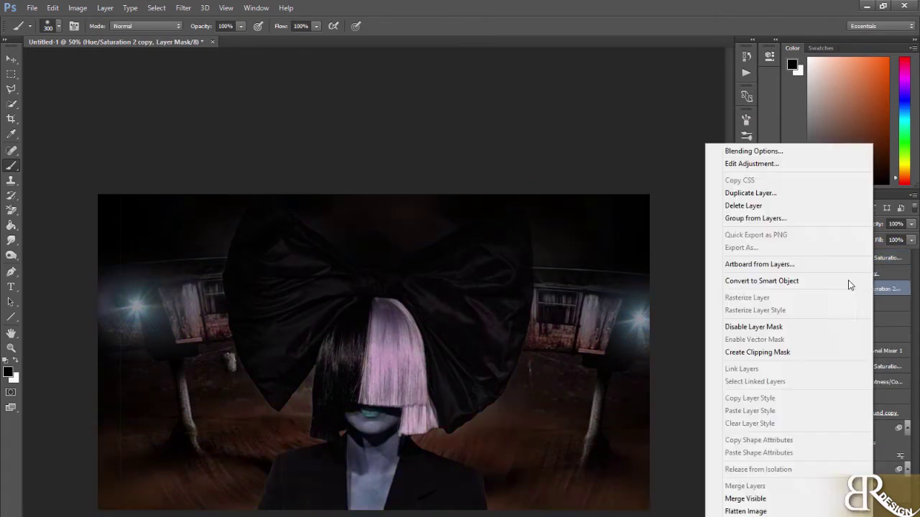
click(757, 352)
key(ctrl+shift+alt+n)
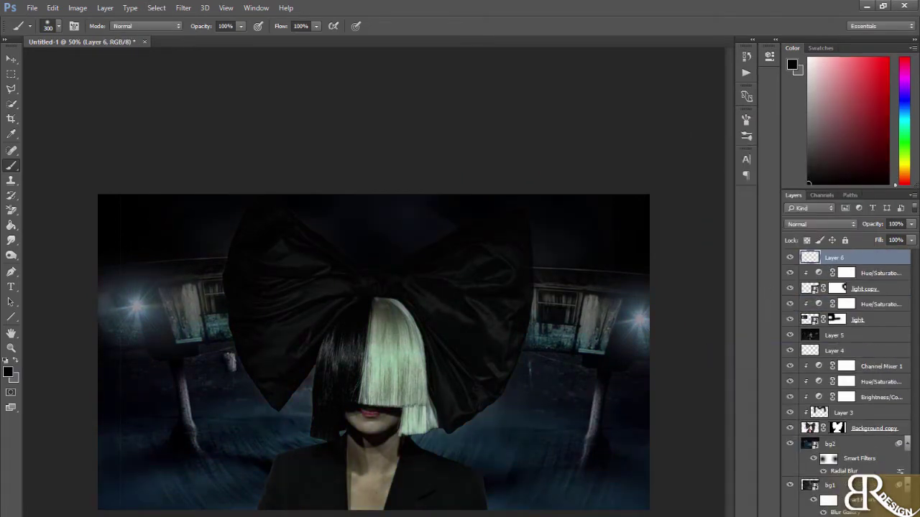
- In Color Efex Pro 4, preview Classical Soft Focus, then try Colorize with the Ruby Red preset
click(188, 11)
click(342, 249)
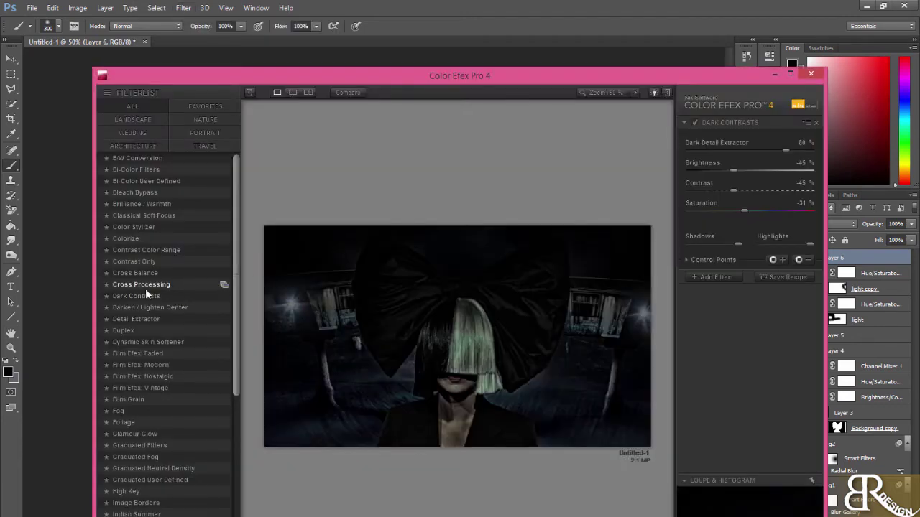
click(148, 216)
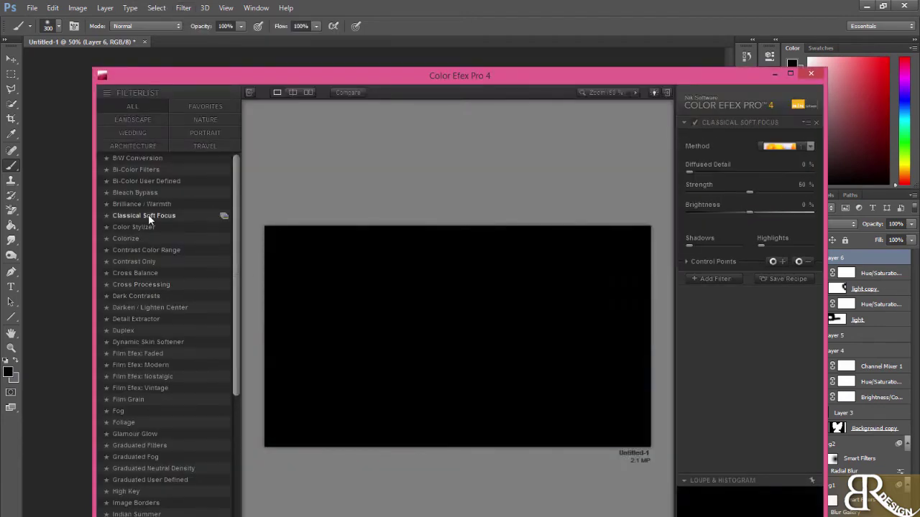
click(142, 227)
click(164, 238)
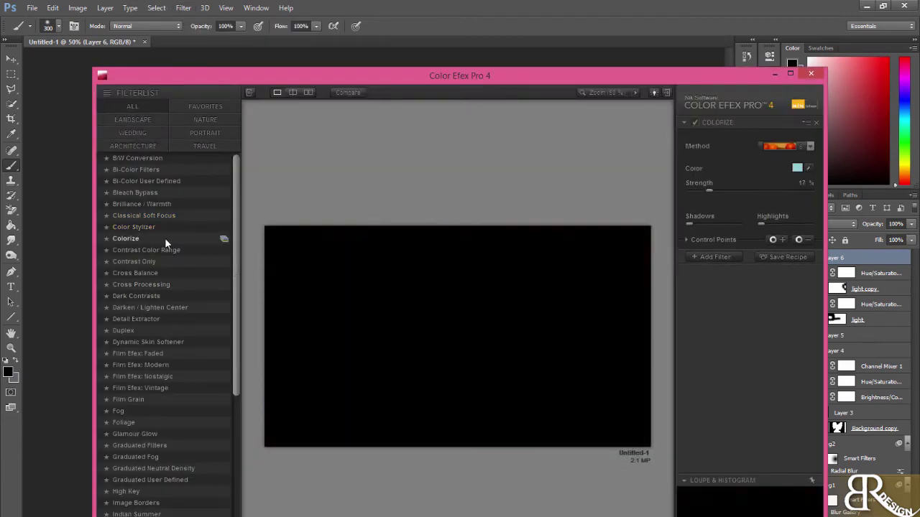
click(222, 238)
scroll(191, 430, down, 1)
click(190, 424)
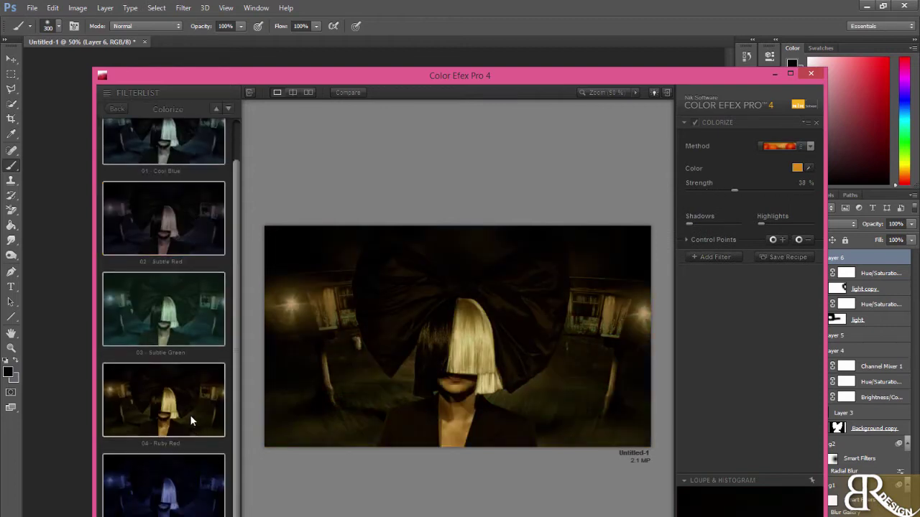
- Switch to the Color Stylizer filter, then fade Layer 6 to 20% opacity
scroll(198, 413, up, 1)
click(117, 109)
click(178, 227)
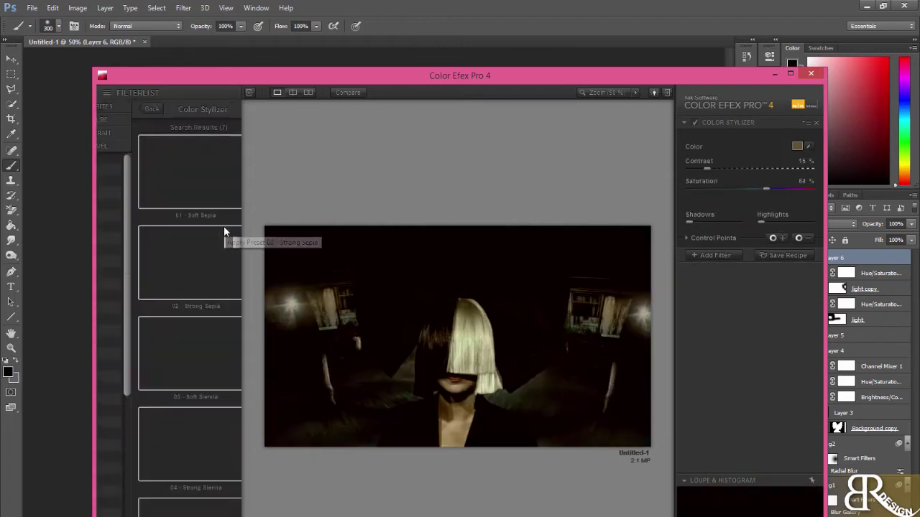
scroll(209, 273, down, 3)
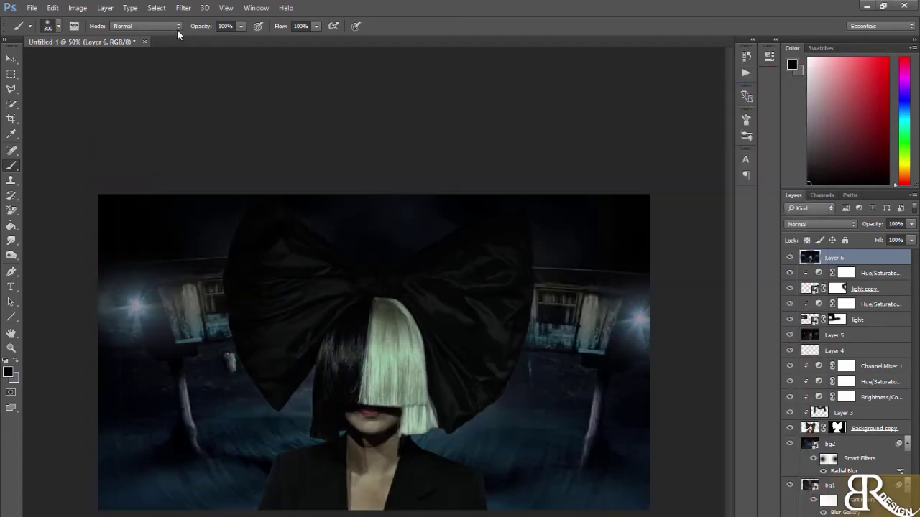
drag(911, 223, 864, 234)
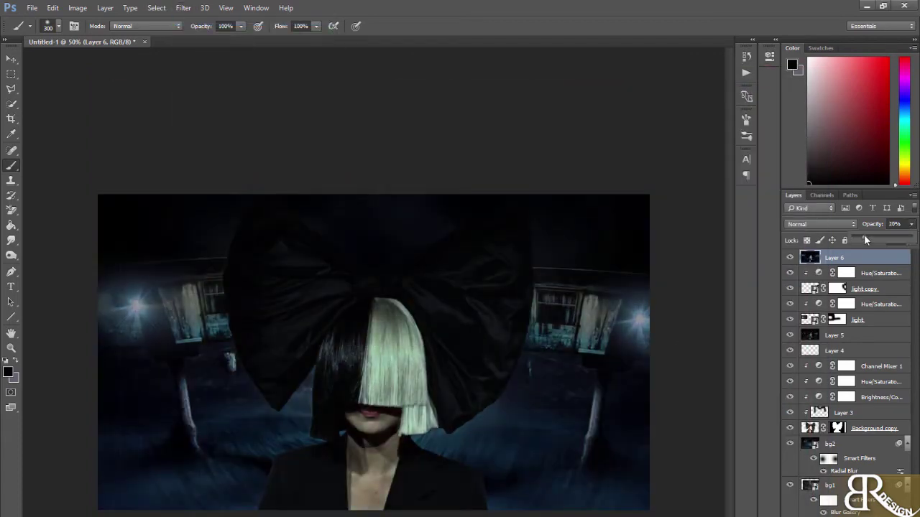
click(835, 514)
key(Escape)
- Stamp a merged Layer 7, lower contrast and rebalance shadows and whites in Camera Raw, then add Color Lookup
key(ctrl+alt+shift+e)
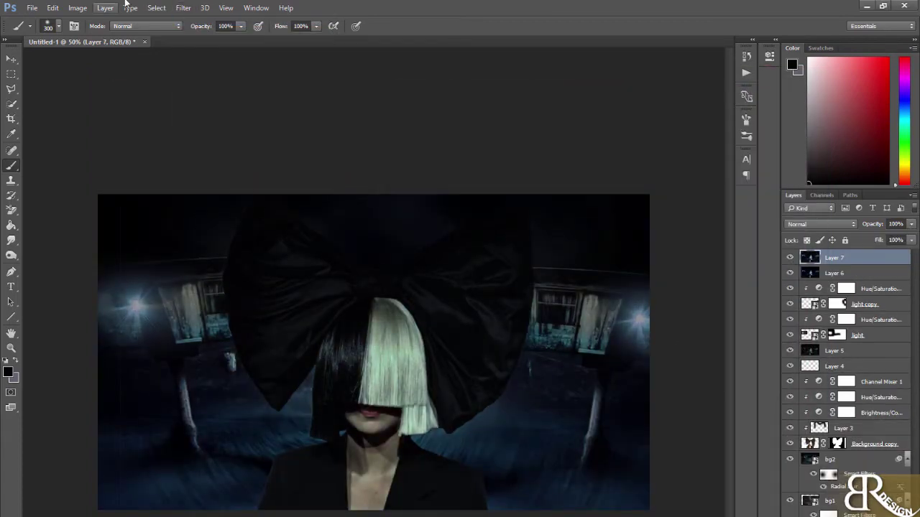
click(183, 8)
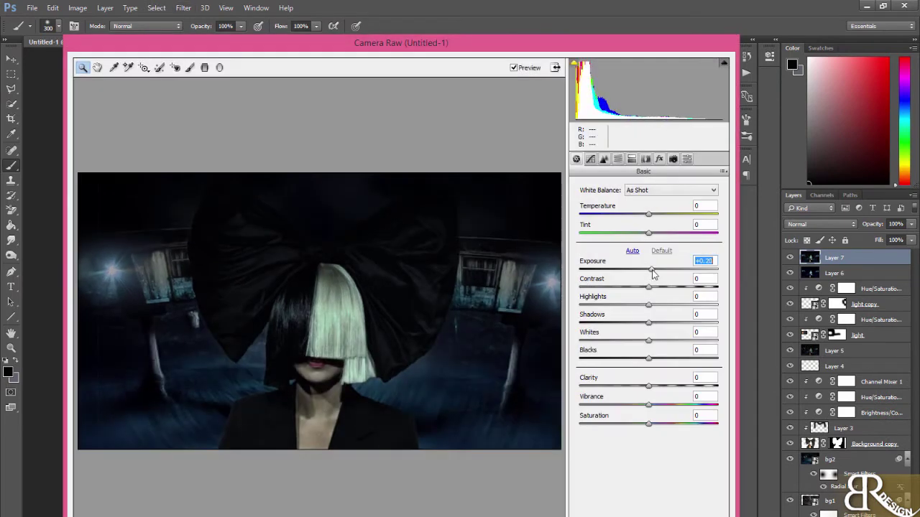
click(645, 216)
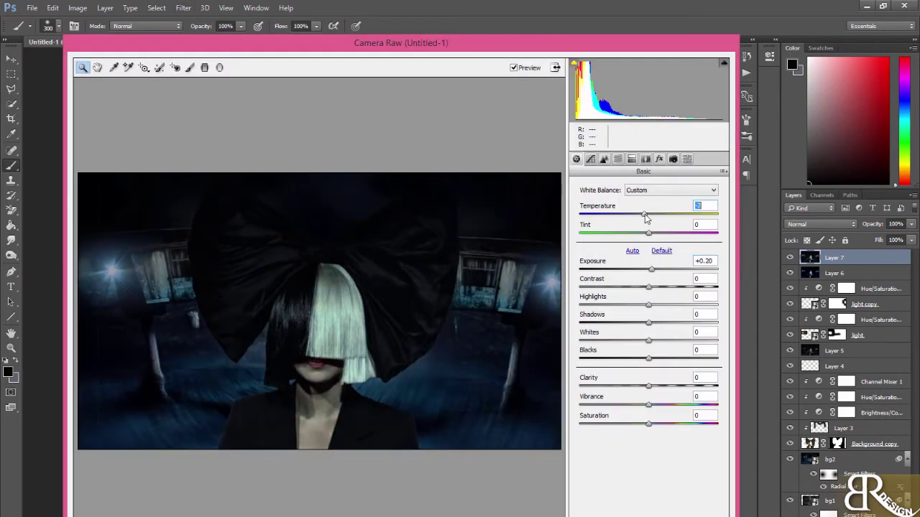
mouse_move(649, 286)
mouse_down()
mouse_move(646, 304)
mouse_move(660, 323)
mouse_move(652, 324)
mouse_up()
drag(649, 340, 662, 358)
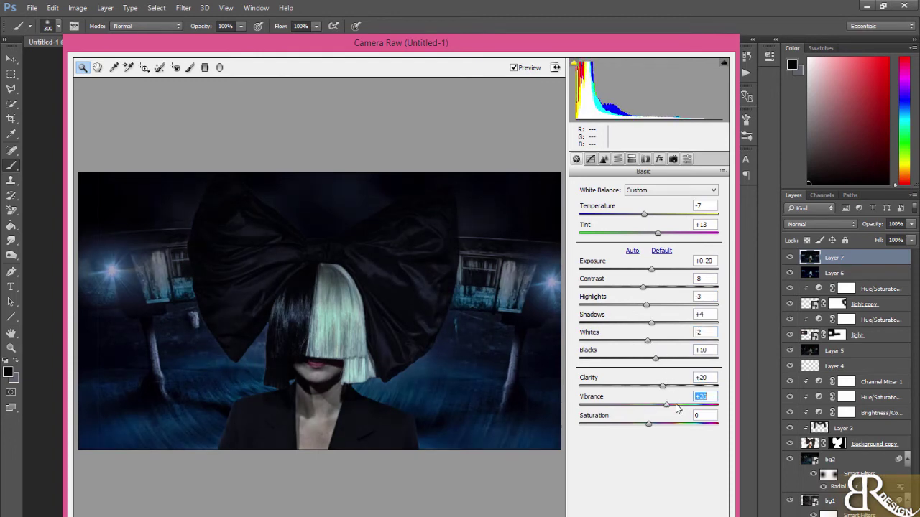
key(Return)
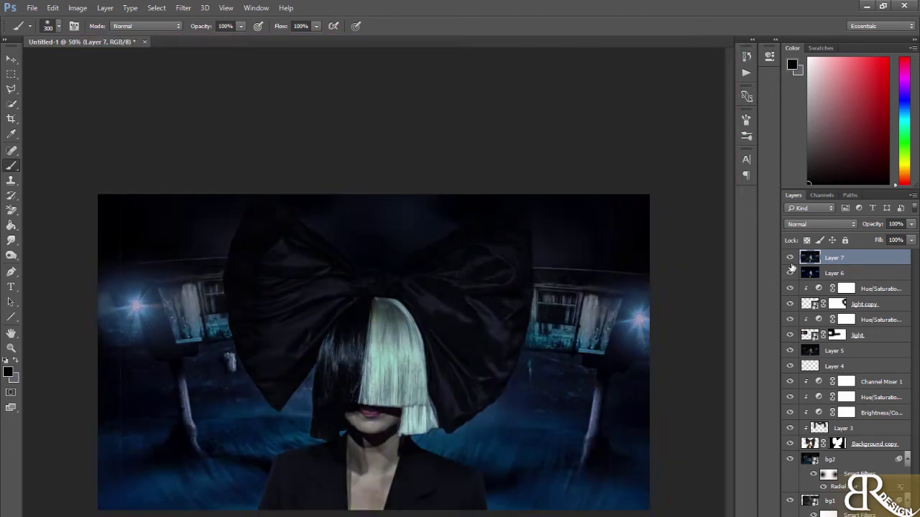
click(657, 86)
- Step through 3D LUT looks for Color Lookup 1, pick one, and lower its opacity
key(Down)
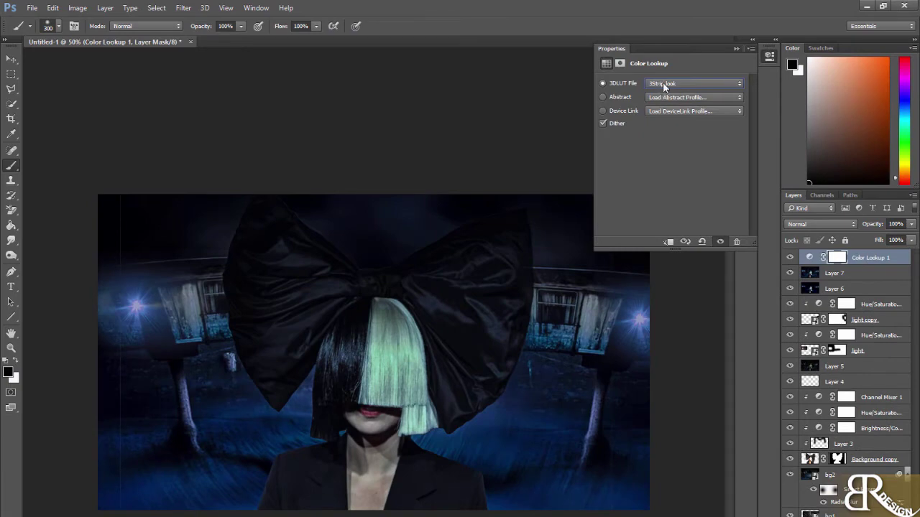
key(Down)
key(Down)
key(Down)
key(Down)
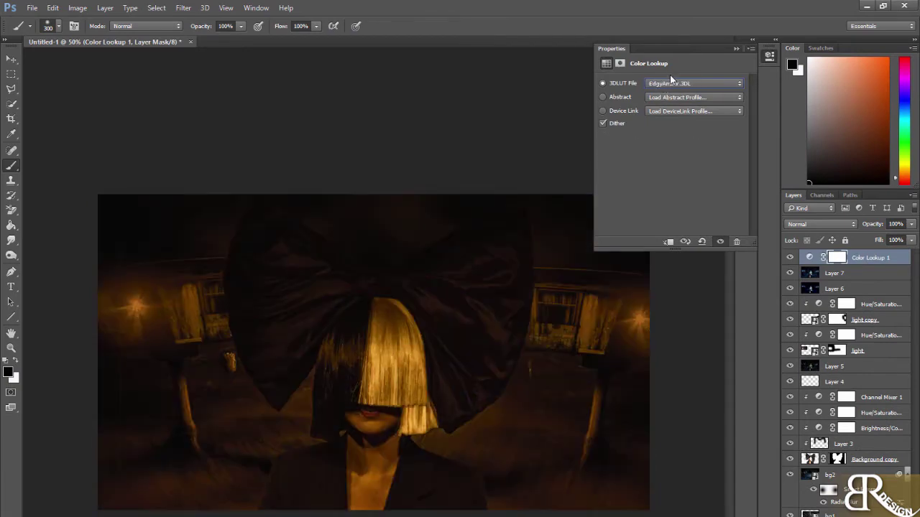
key(Down)
click(733, 81)
click(911, 223)
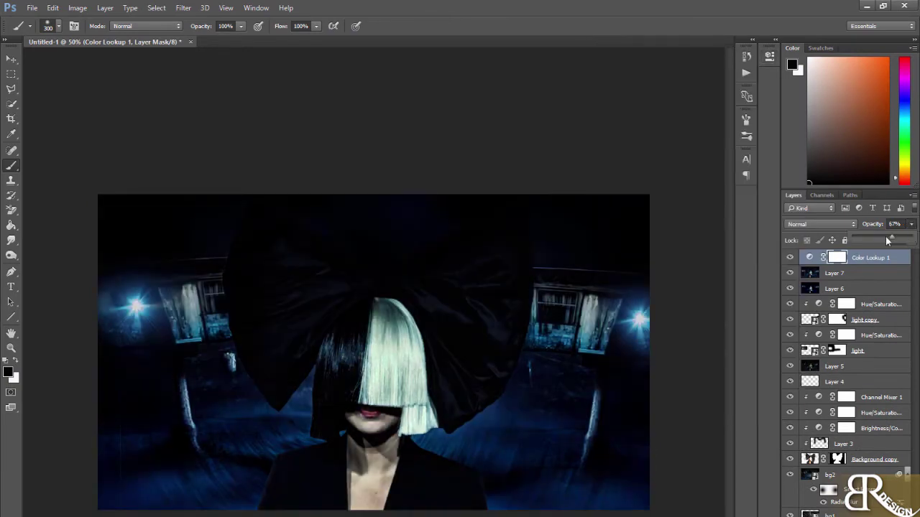
drag(908, 239, 865, 240)
- Create a new layer filled with 50% Gray and set it to Overlay blending
key(ctrl+shift+alt+n)
click(53, 8)
click(72, 172)
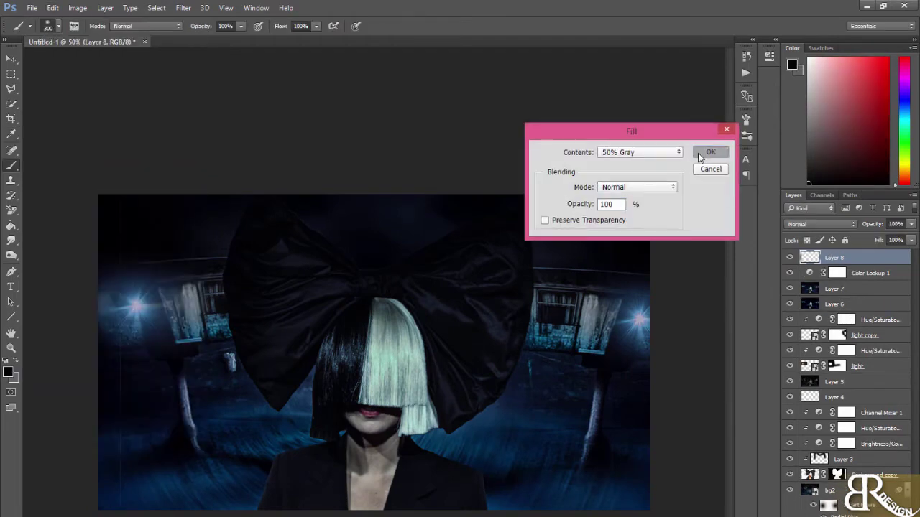
click(710, 149)
key(shift+alt+o)
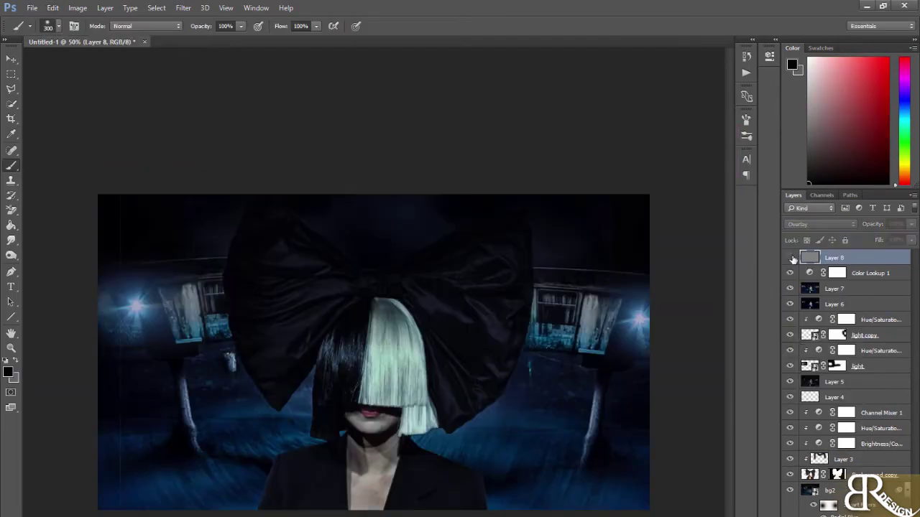
- Dodge the white half of the hair and the right-hand window area on the gray layer
click(11, 255)
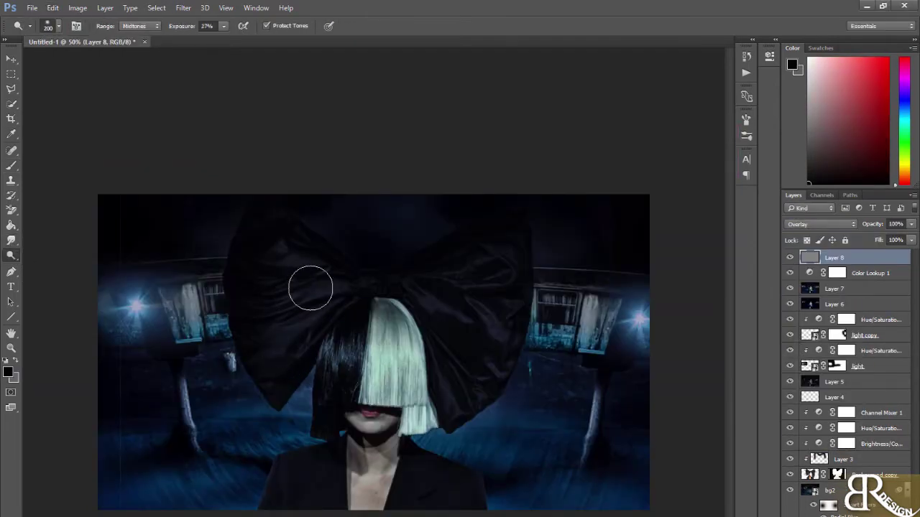
mouse_move(395, 394)
mouse_down()
mouse_move(345, 353)
mouse_move(402, 359)
mouse_move(402, 431)
mouse_up()
drag(557, 342, 612, 313)
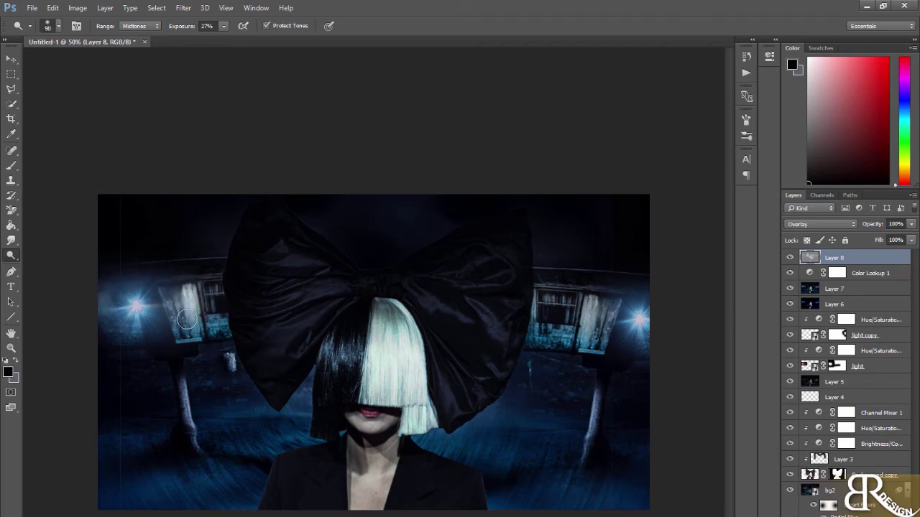
click(790, 257)
key(bracketleft)
key(bracketleft)
key(bracketleft)
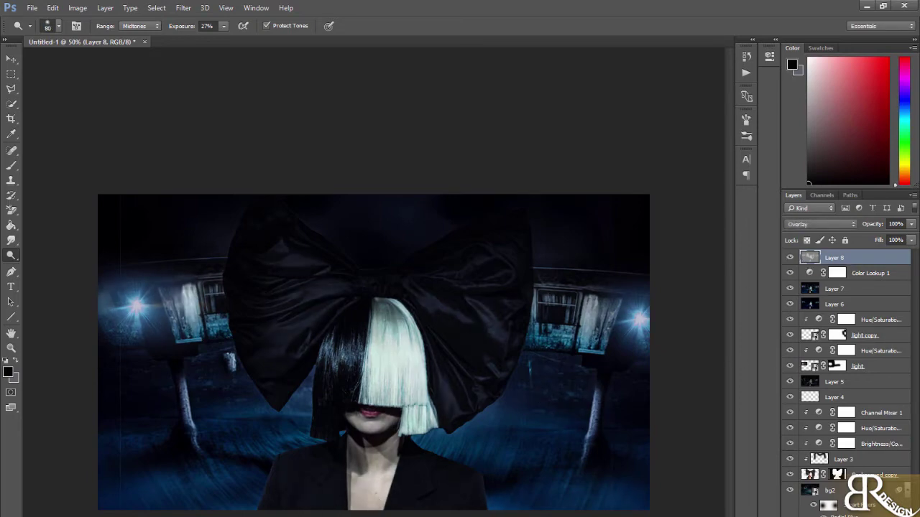
- Add a second Color Lookup adjustment layer and bring up its 3D LUT list
click(841, 513)
click(790, 514)
click(694, 84)
- Choose the FoggyNight look for Color Lookup 2 and set its opacity to about 44%
click(668, 231)
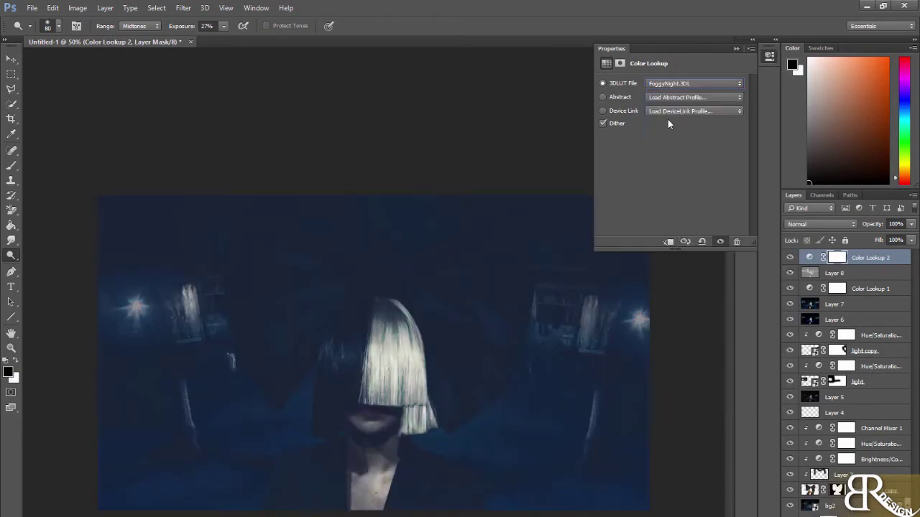
scroll(673, 84, down, 1)
scroll(674, 84, down, 1)
scroll(673, 85, down, 1)
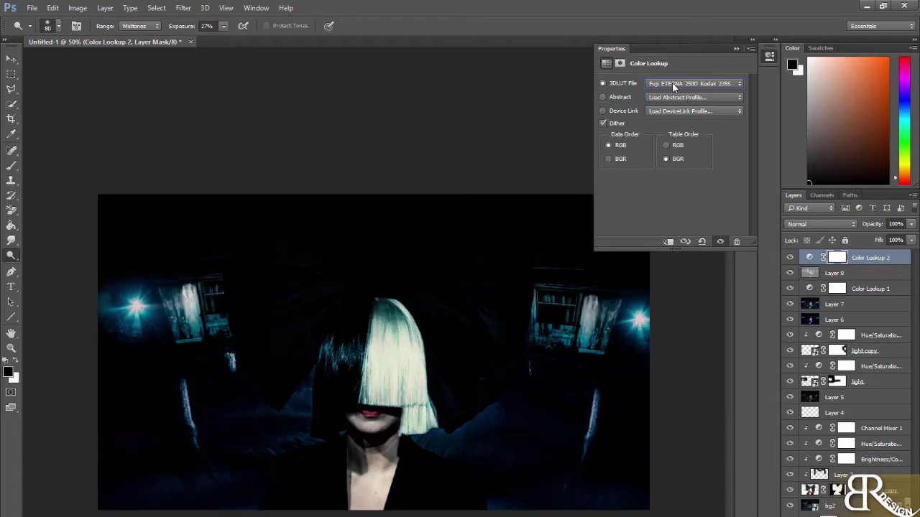
drag(911, 224, 865, 240)
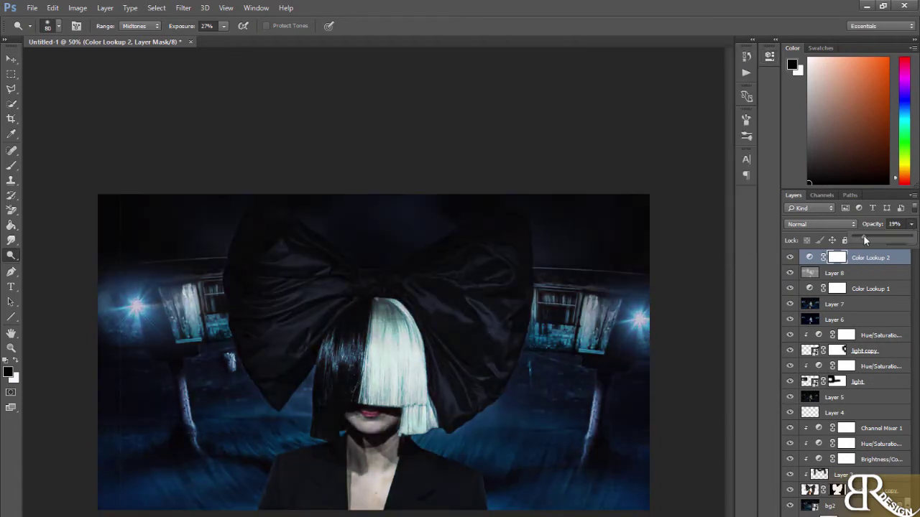
click(809, 257)
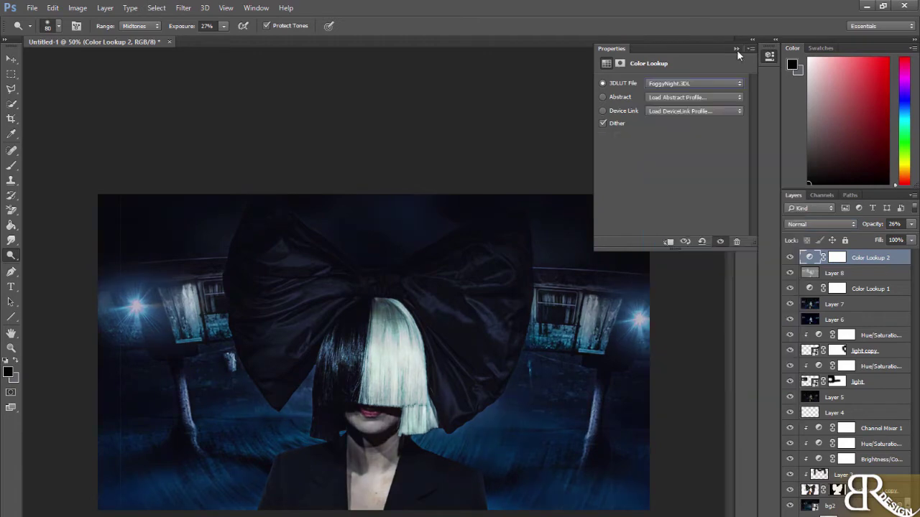
click(735, 50)
click(885, 241)
drag(886, 240, 881, 238)
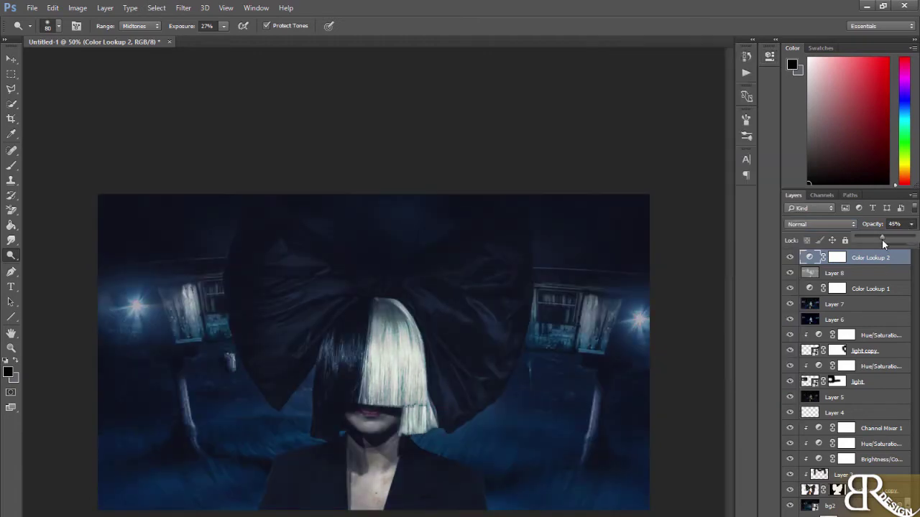
- Paint black on Color Lookup 2's mask to remove the grade from the woman's face
click(836, 258)
key(b)
click(374, 359)
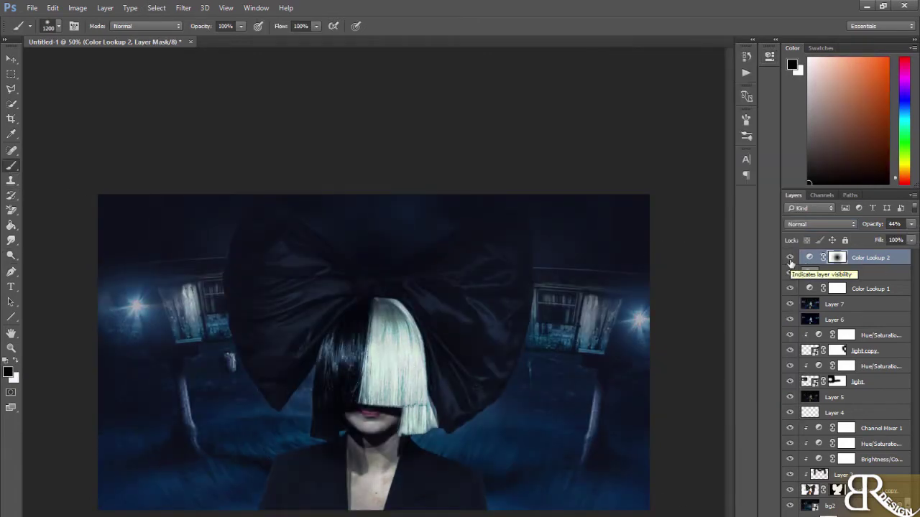
- Stamp the visible image into a new layer and bring up the Filter Gallery
key(ctrl+shift+alt+e)
click(183, 8)
click(205, 53)
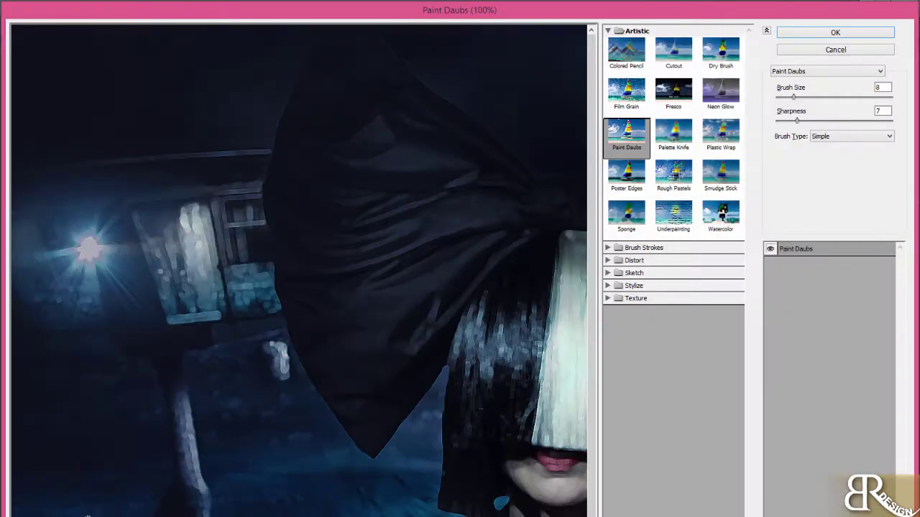
- Apply Paint Daubs, set Layer 9 to 50% opacity, and shrink the brush for masking
key(Return)
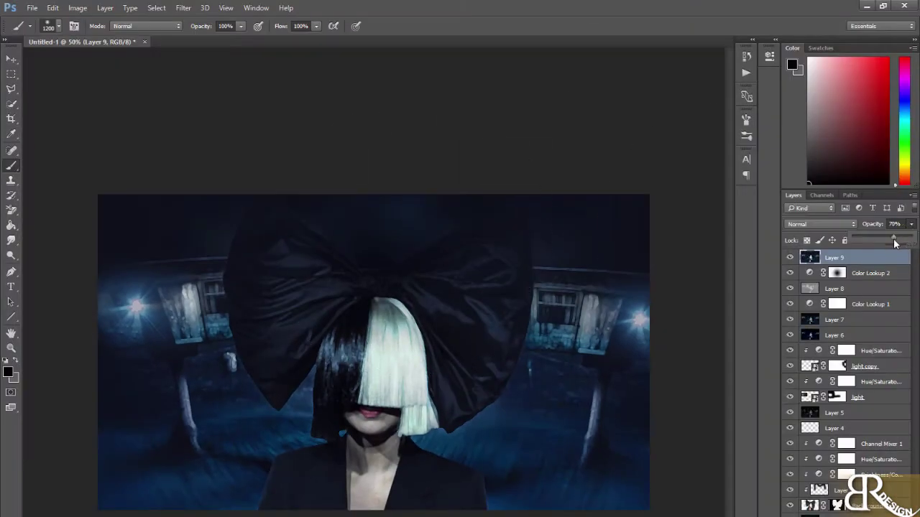
drag(881, 239, 882, 240)
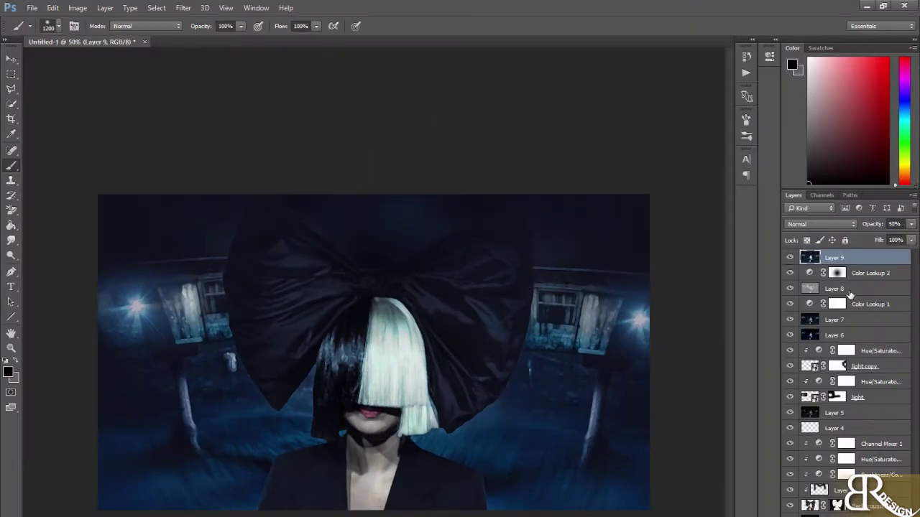
key(bracketleft)
key(bracketleft)
key(bracketleft)
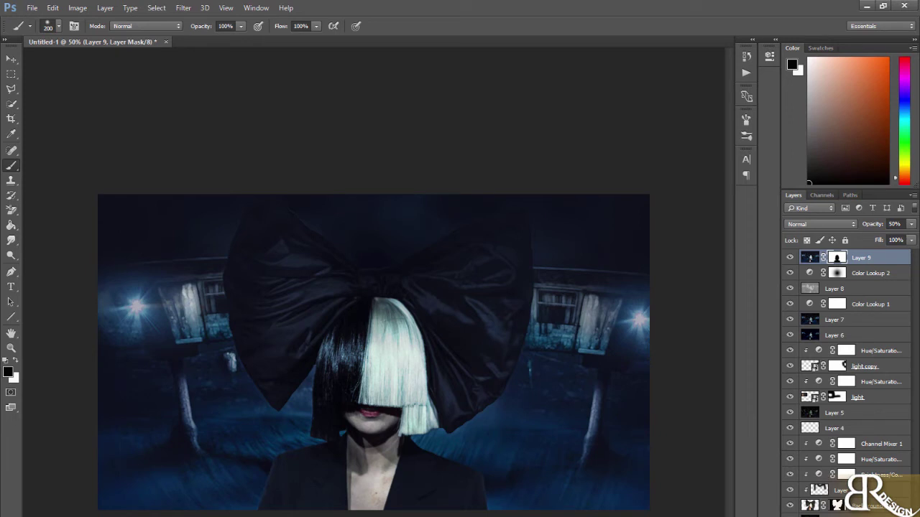
- Duplicate the four light layers, from the lamp glow adjustment down to the light layer
click(870, 351)
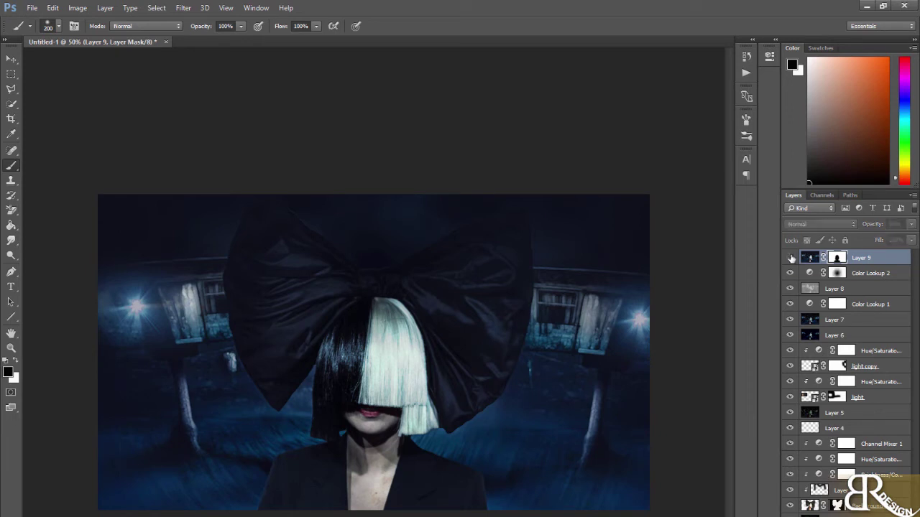
shift+click(857, 397)
right_click(862, 381)
click(747, 193)
key(Return)
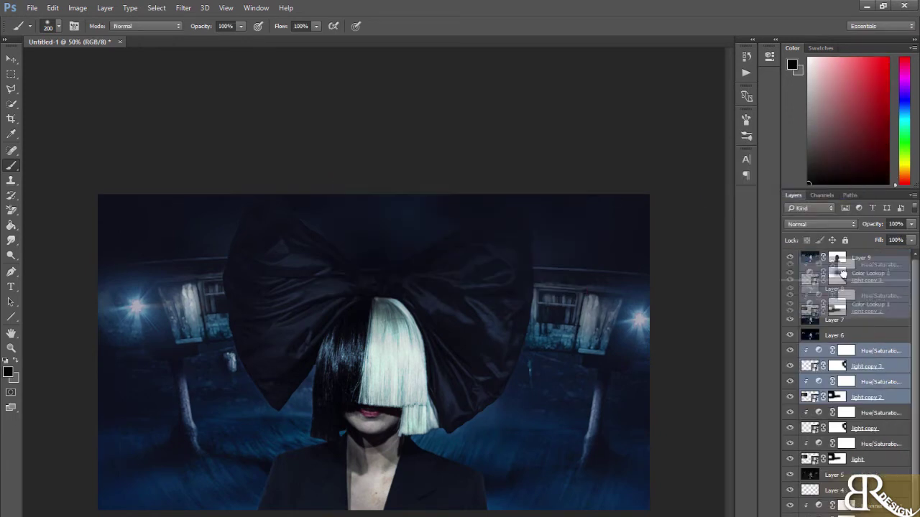
- Test the duplicated glows moved left and right, then delete all four duplicates
key(v)
mouse_move(702, 328)
mouse_down()
mouse_move(242, 371)
mouse_move(223, 323)
mouse_up()
click(866, 273)
drag(457, 315, 554, 322)
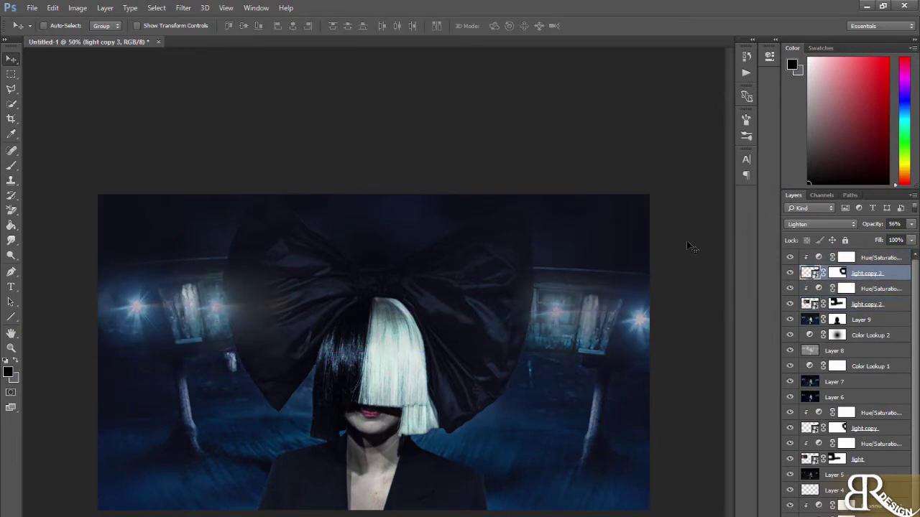
click(866, 304)
shift+click(796, 258)
key(Delete)
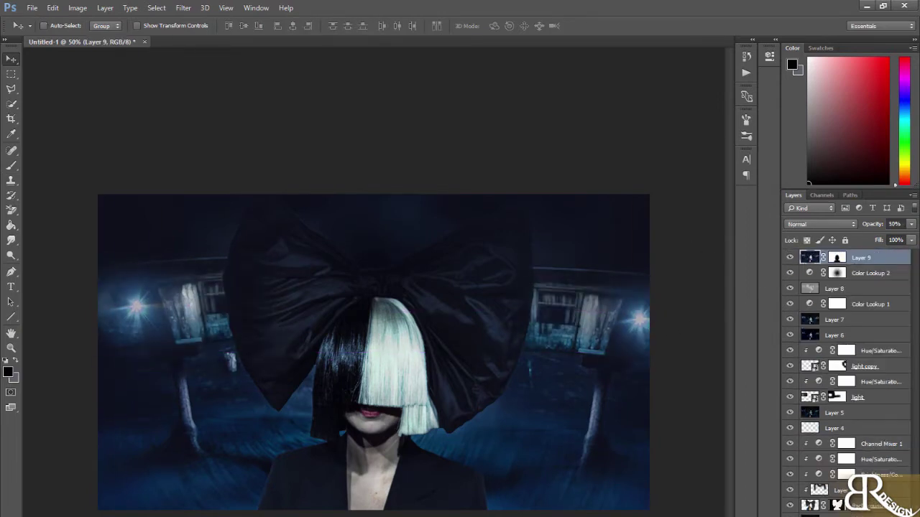
- Add a third Color Lookup adjustment layer at 0% opacity
click(698, 84)
click(751, 42)
drag(911, 224, 834, 239)
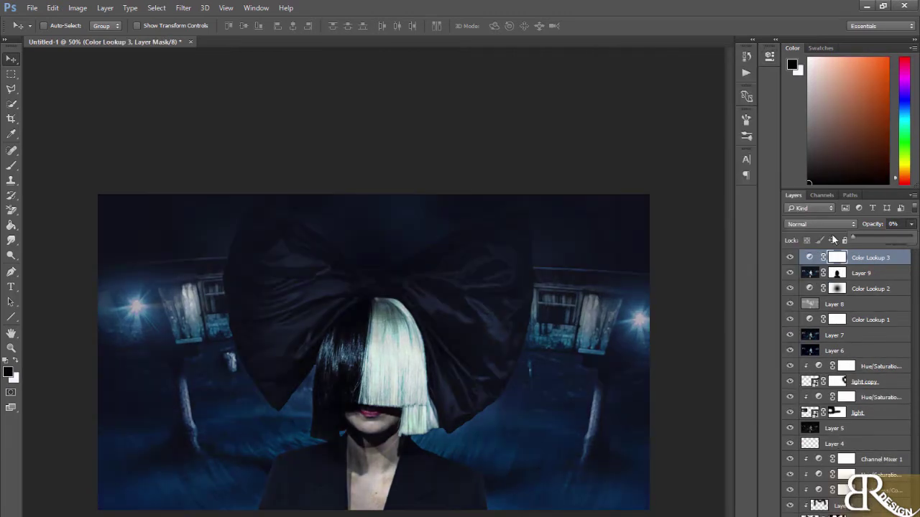
- Stamp the visible image into Layer 10 and launch Color Efex Pro 4 on it
key(ctrl+shift+alt+e)
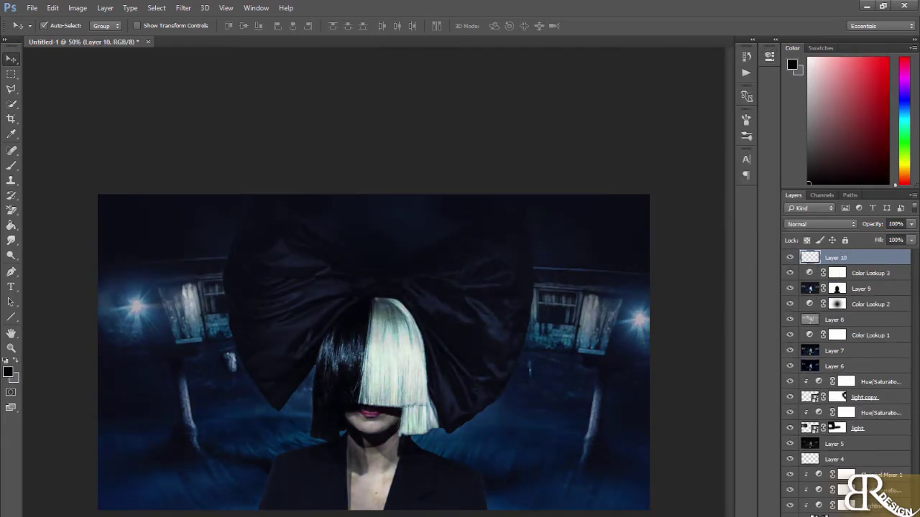
click(183, 8)
click(343, 249)
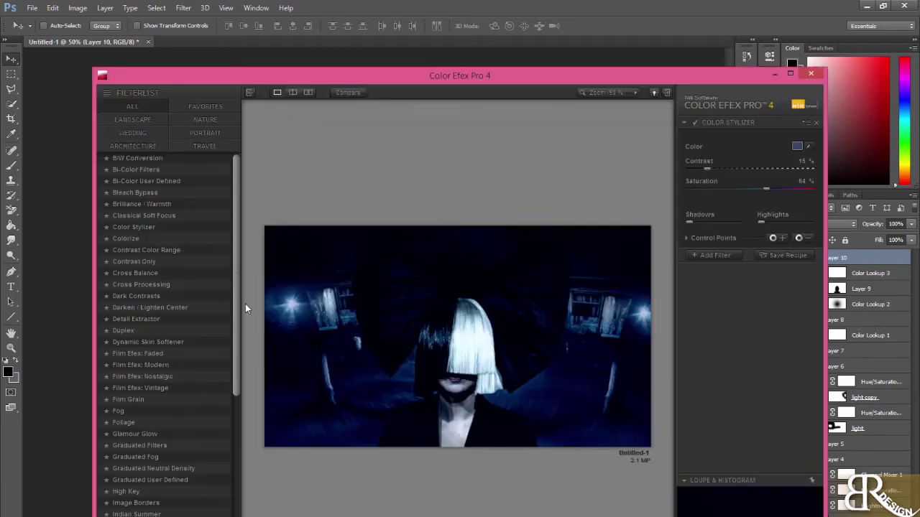
- Try Dark Contrasts' Saturated and Detailed preset, then apply a Warm Cross Balance look
click(162, 301)
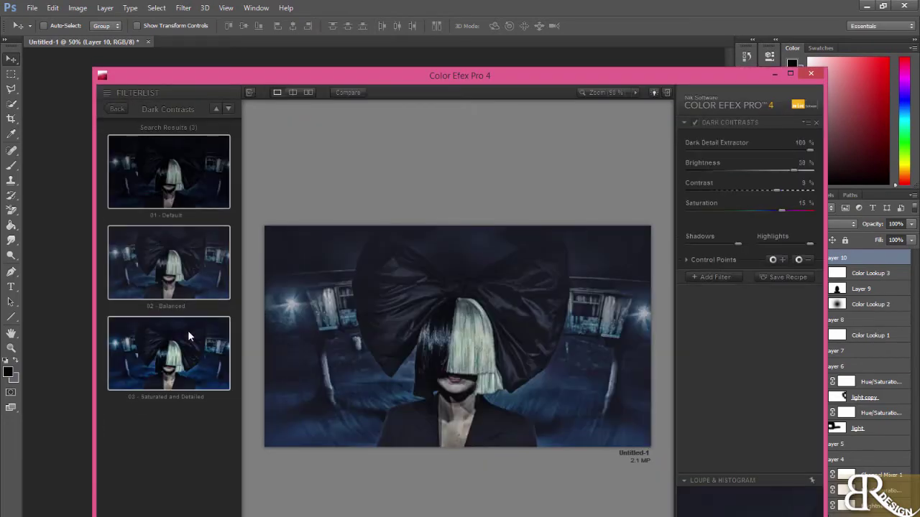
click(188, 330)
click(117, 109)
click(223, 276)
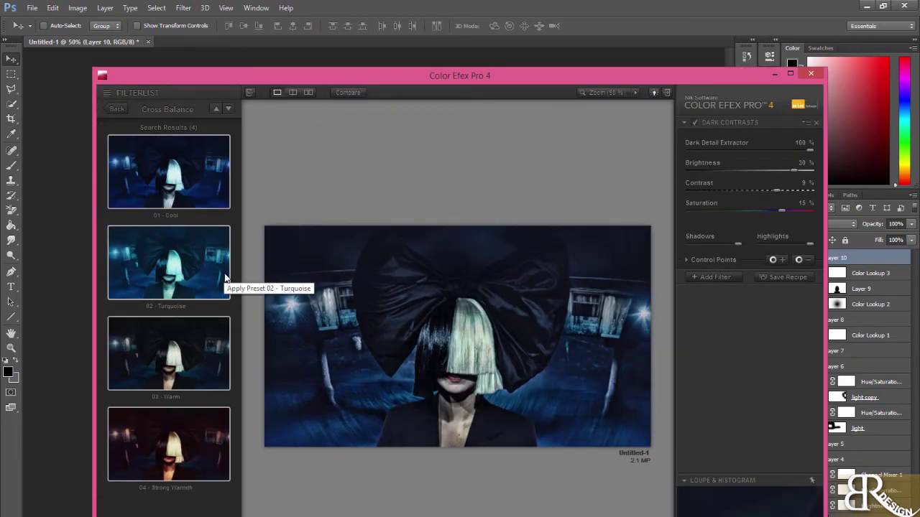
click(208, 344)
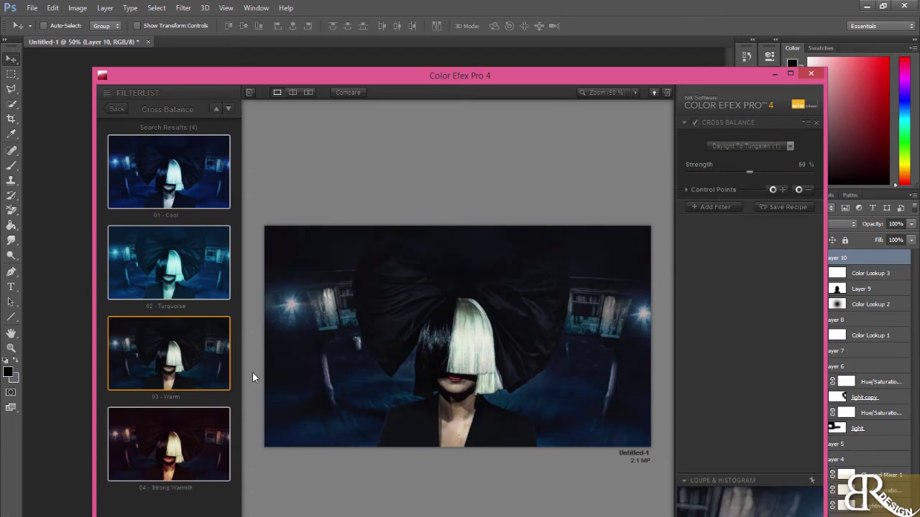
click(116, 108)
click(148, 217)
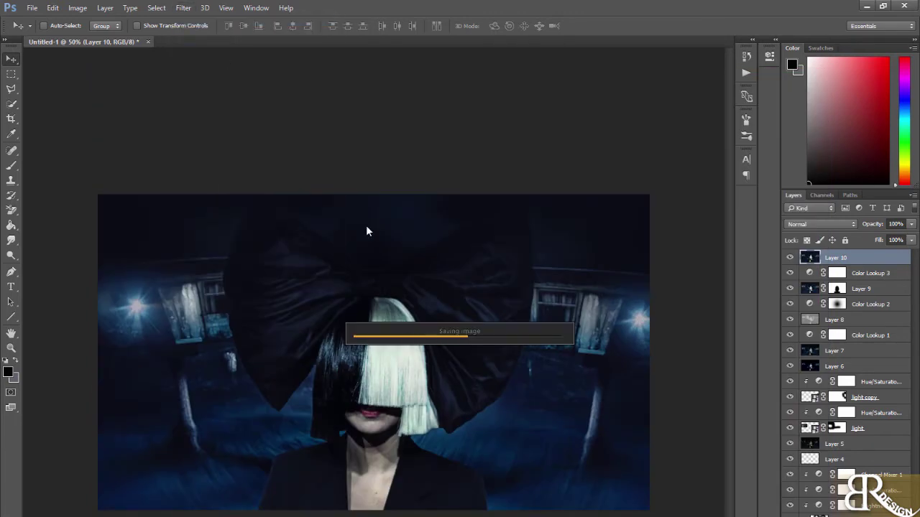
- Lower Layer 10 to 70% opacity and give it a layer mask
drag(898, 244, 893, 244)
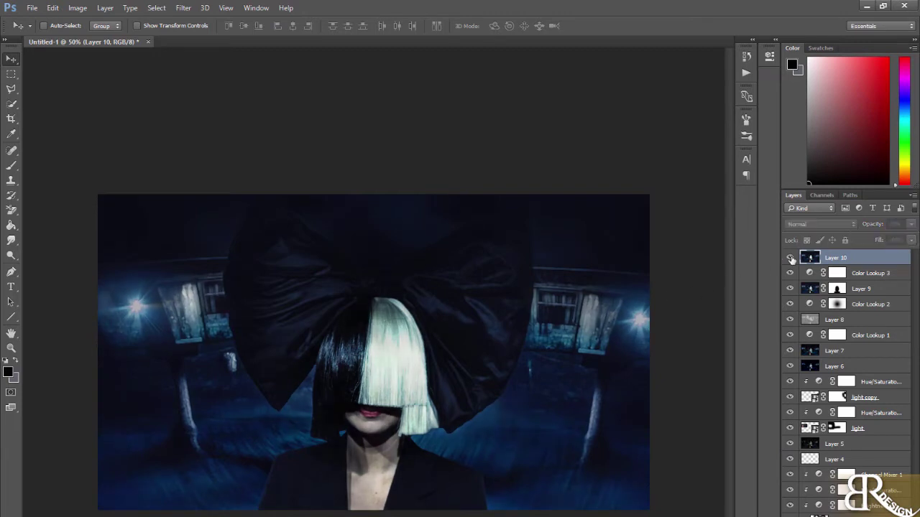
key(b)
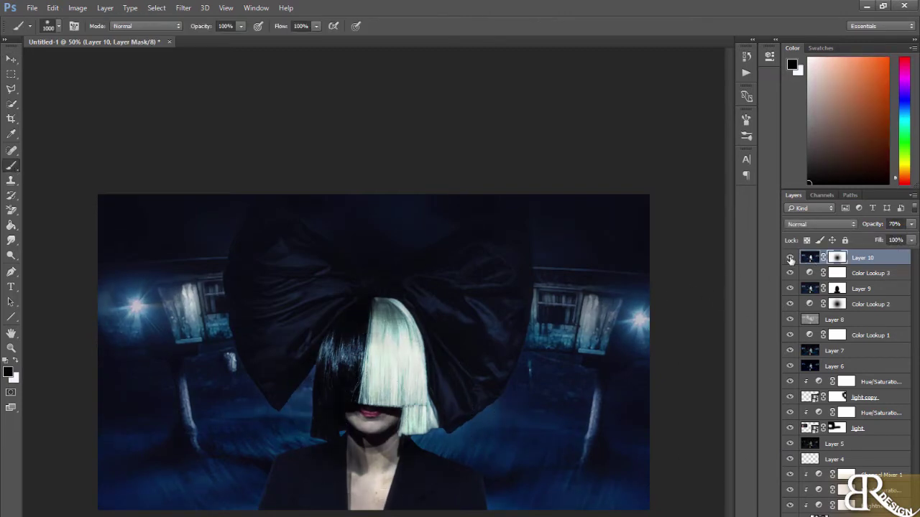
click(840, 512)
- Stamp Layer 11, apply High Pass, set it to Overlay at 40%, then stamp Layer 12
key(ctrl+alt+shift+e)
click(183, 7)
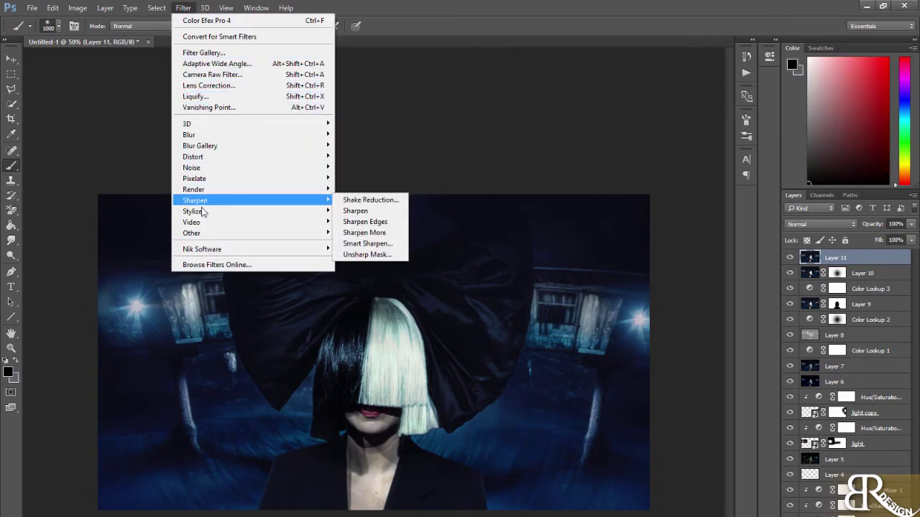
mouse_move(191, 233)
click(362, 243)
click(523, 183)
key(b)
click(819, 224)
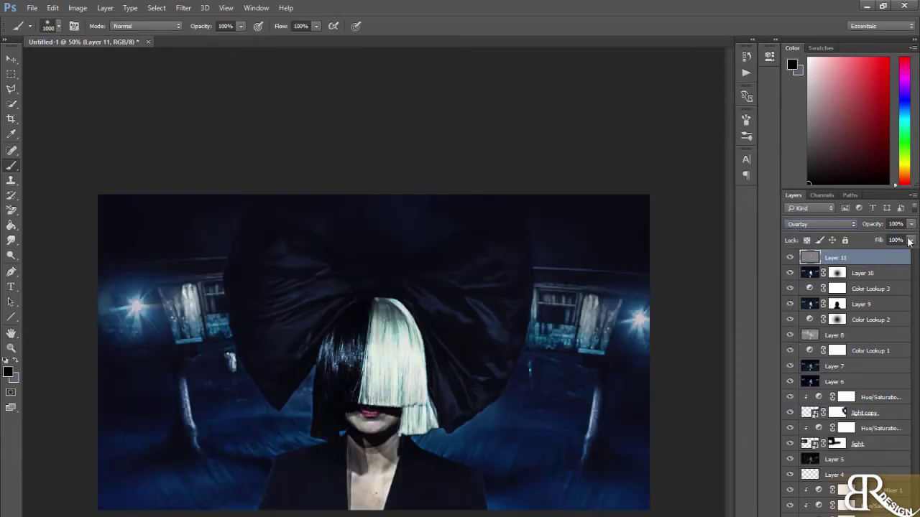
drag(911, 224, 873, 237)
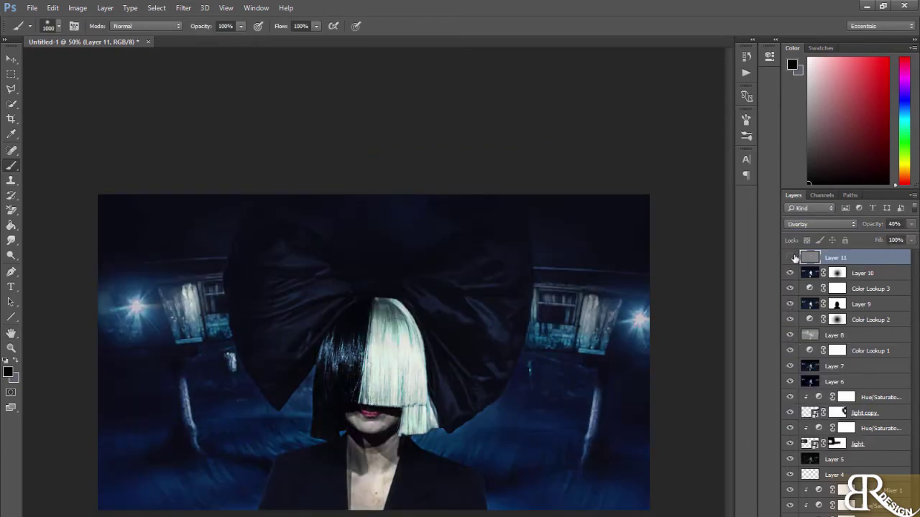
key(ctrl+alt+shift+e)
- Zoom in on the woman's face and spot-heal blemishes on her neck and hair
key(z)
click(351, 471)
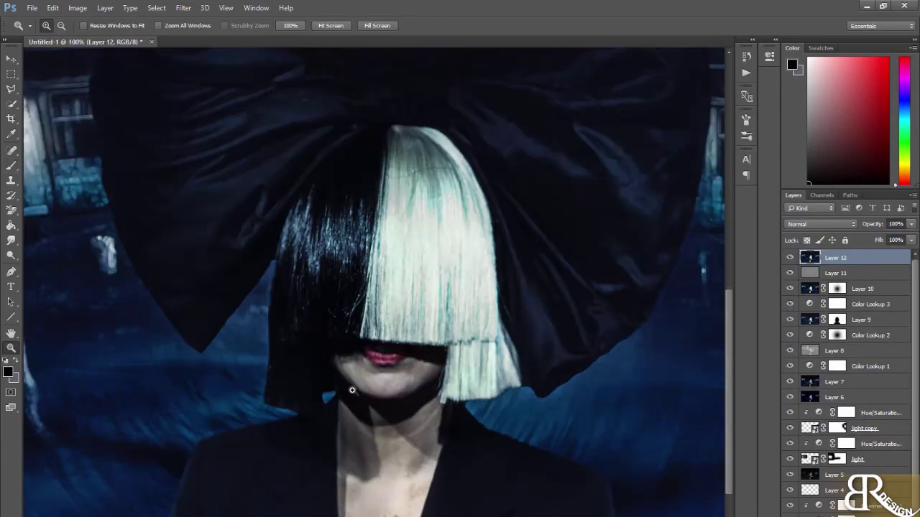
key(j)
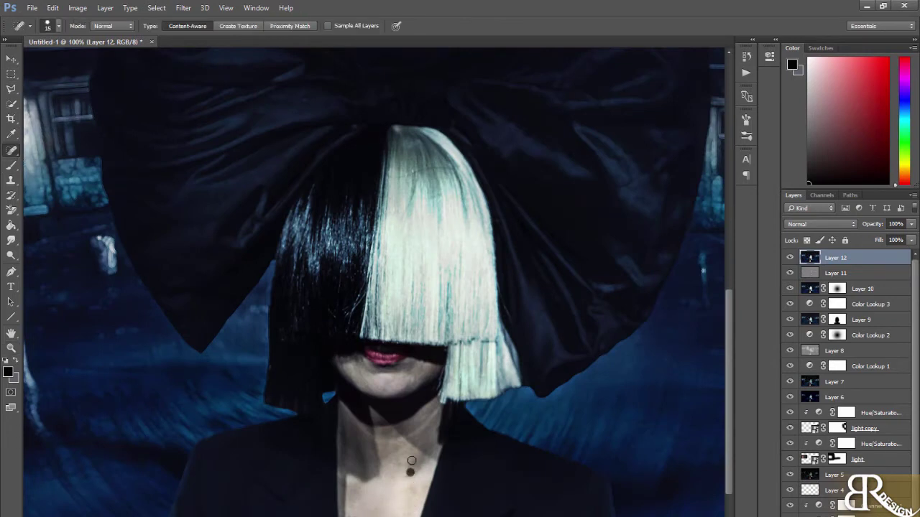
key(bracketleft)
scroll(414, 396, up, 2)
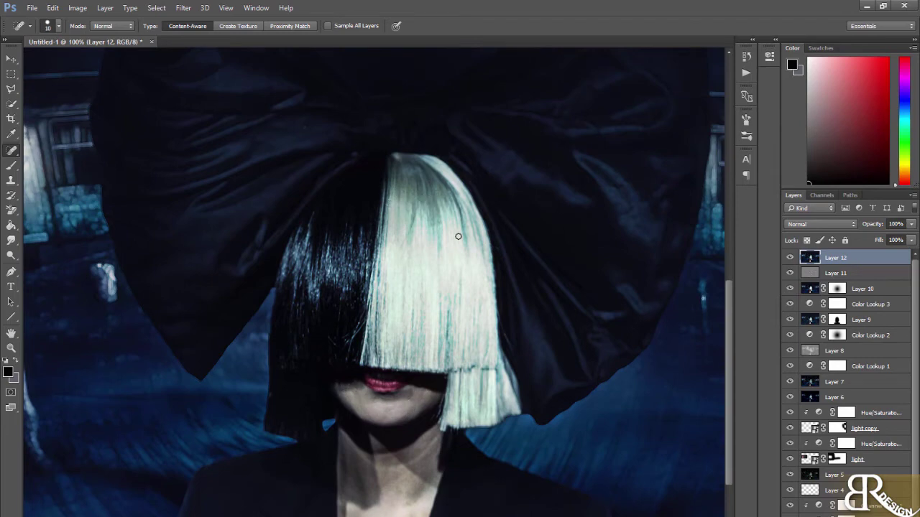
scroll(465, 289, down, 3)
key(bracketright)
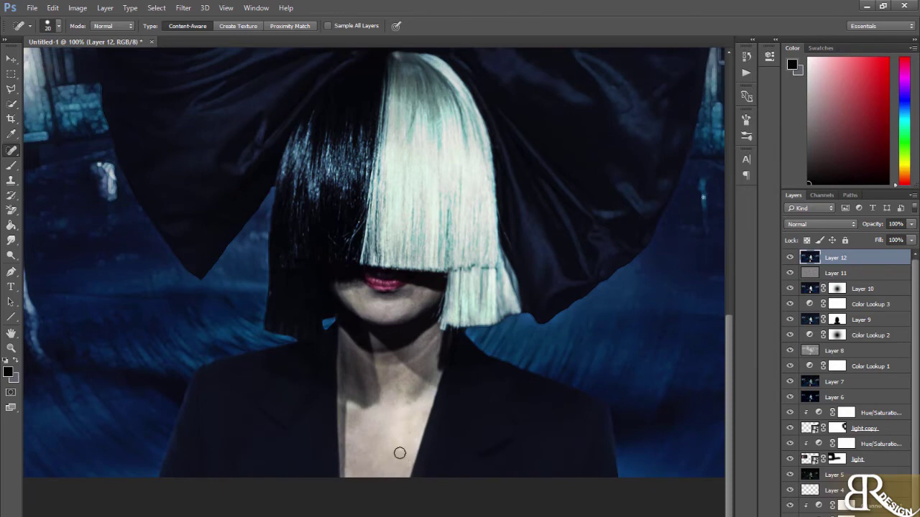
scroll(364, 449, up, 1)
- Stamp the retouched image into Layer 13 and apply a Surface Blur with radius 23
key(ctrl+alt+shift+e)
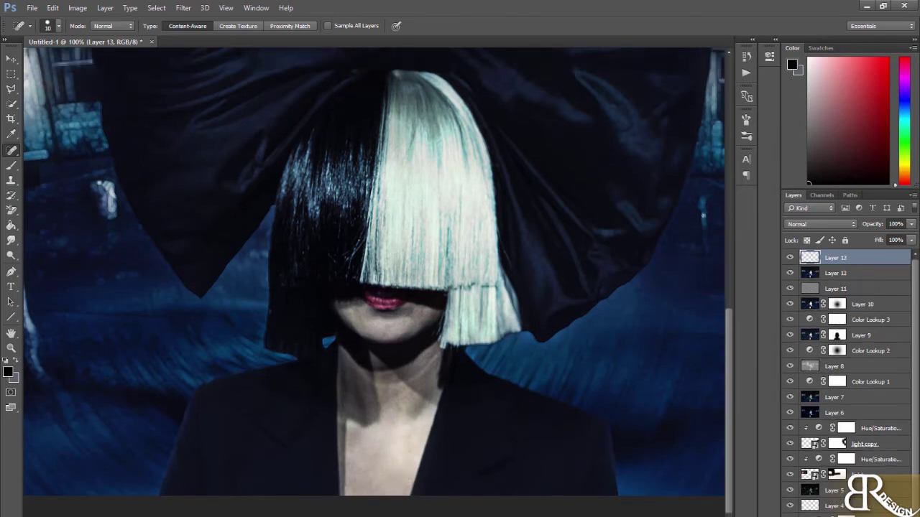
click(183, 8)
click(366, 162)
key(Escape)
click(183, 8)
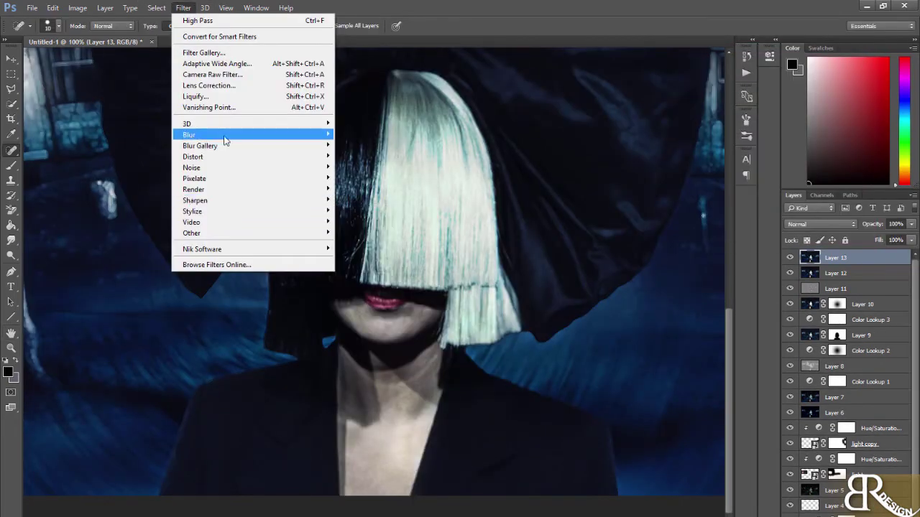
click(374, 327)
drag(675, 278, 695, 275)
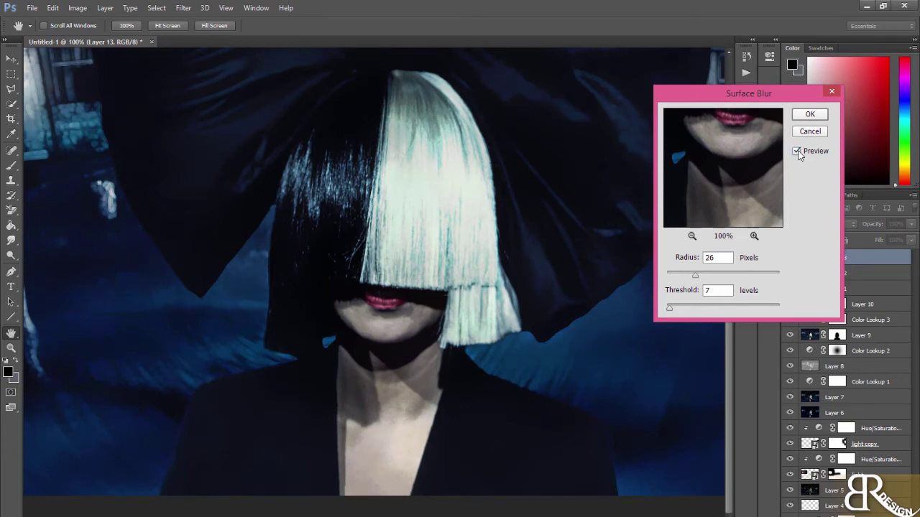
drag(669, 307, 678, 310)
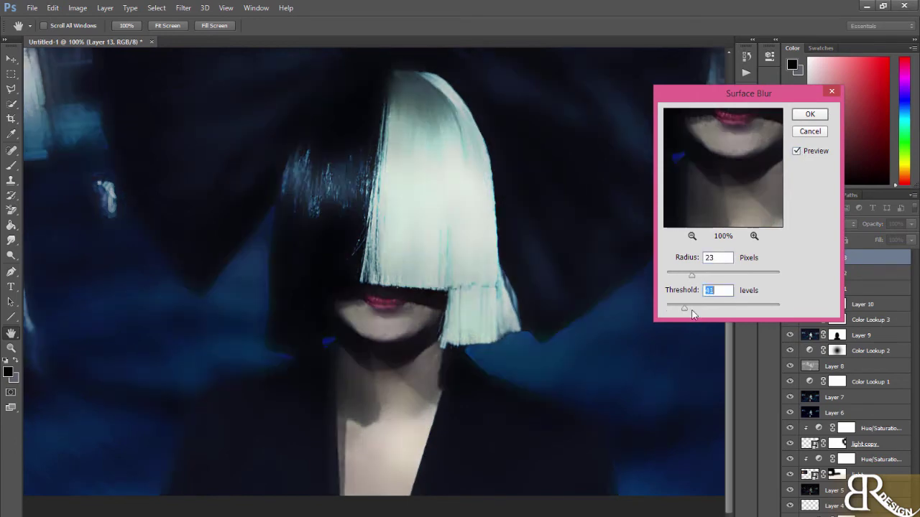
key(Return)
- Hide Layer 13 behind a black mask and paint white to reveal the smoothing on the neck and chin
key(j)
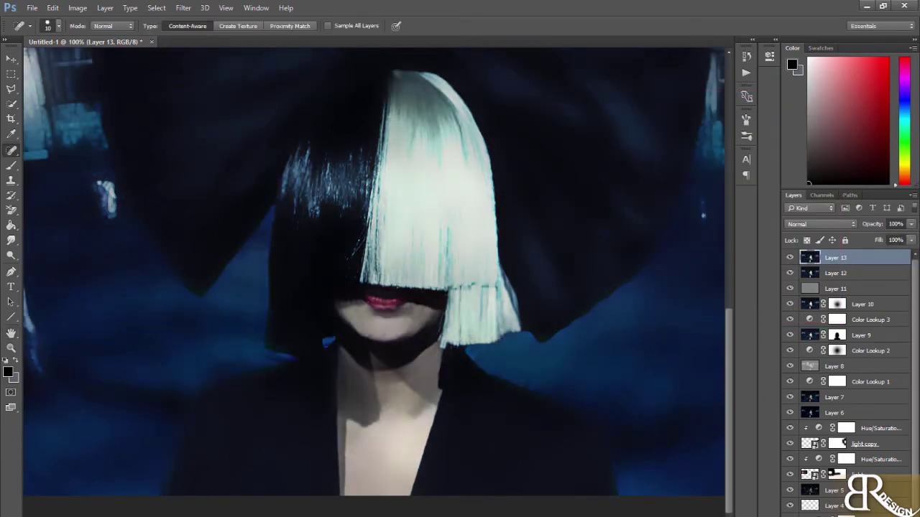
key(z)
key(ctrl+plus)
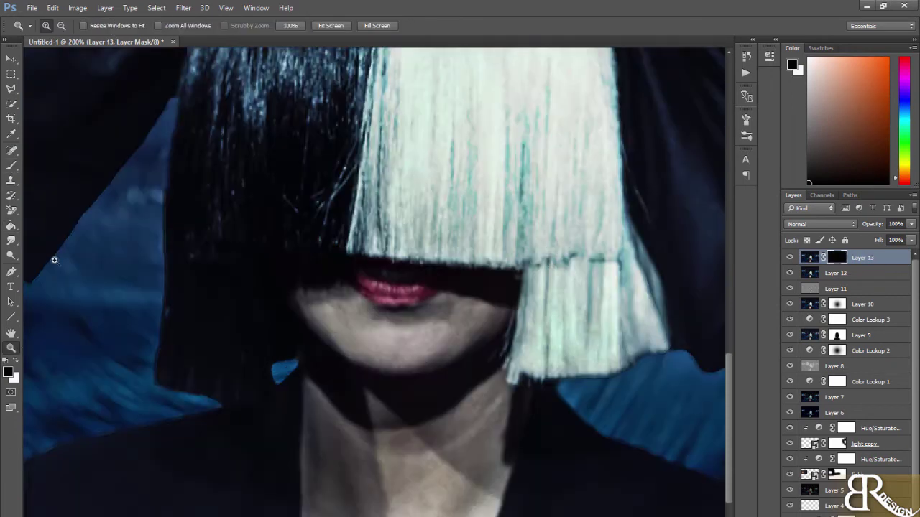
key(b)
scroll(67, 252, down, 3)
key(bracketleft)
key(bracketleft)
key(bracketleft)
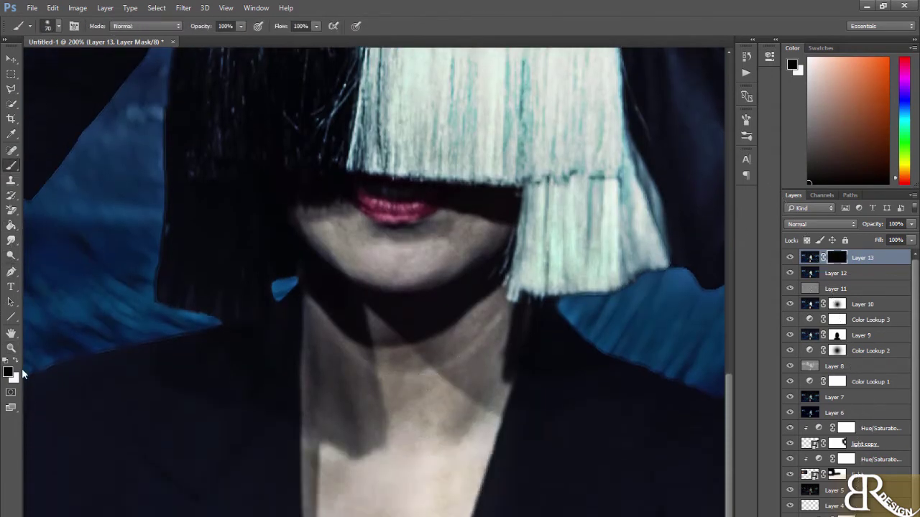
key(bracketleft)
key(bracketleft)
key(x)
key(bracketleft)
key(bracketleft)
drag(503, 380, 363, 402)
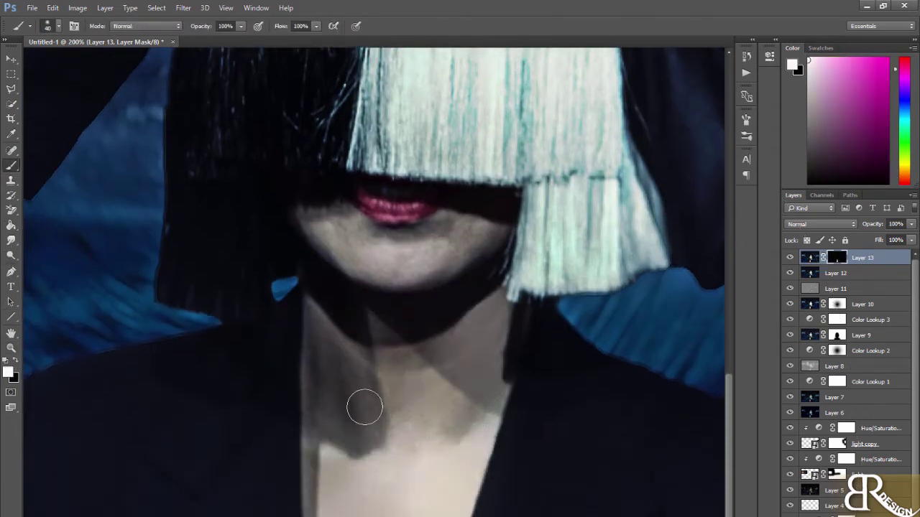
key(bracketleft)
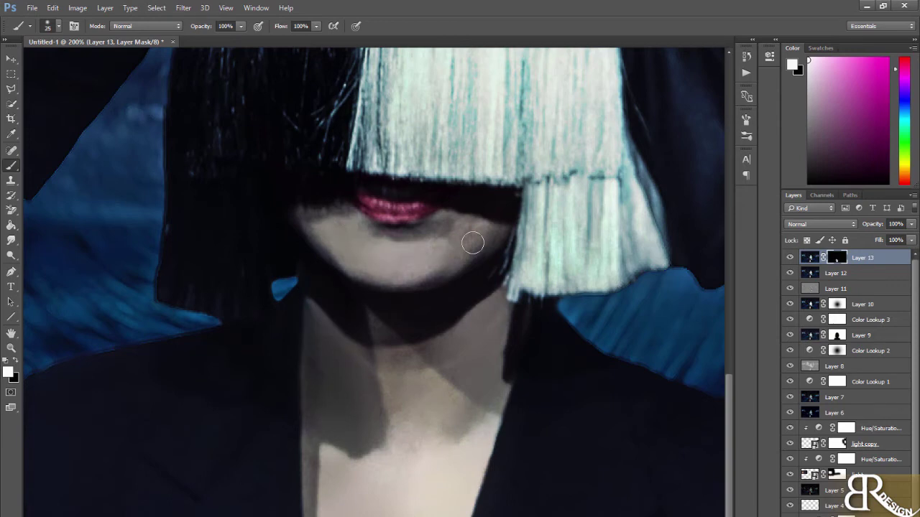
scroll(319, 258, up, 1)
key(z)
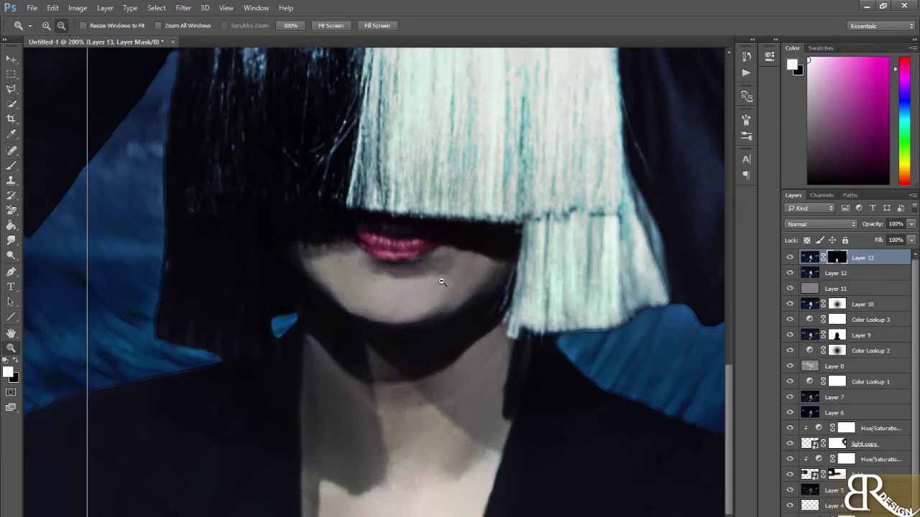
key(ctrl+minus)
key(ctrl+minus)
key(ctrl+minus)
- Add a new Layer 15 filled with black at 40% opacity
key(ctrl+shift+alt+n)
key(d)
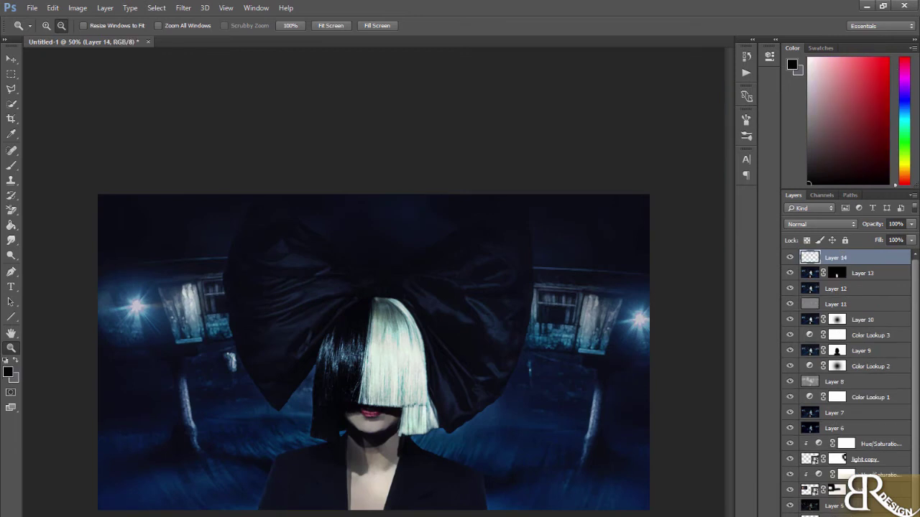
key(ctrl+shift+alt+n)
key(g)
click(137, 246)
key(4)
key(9)
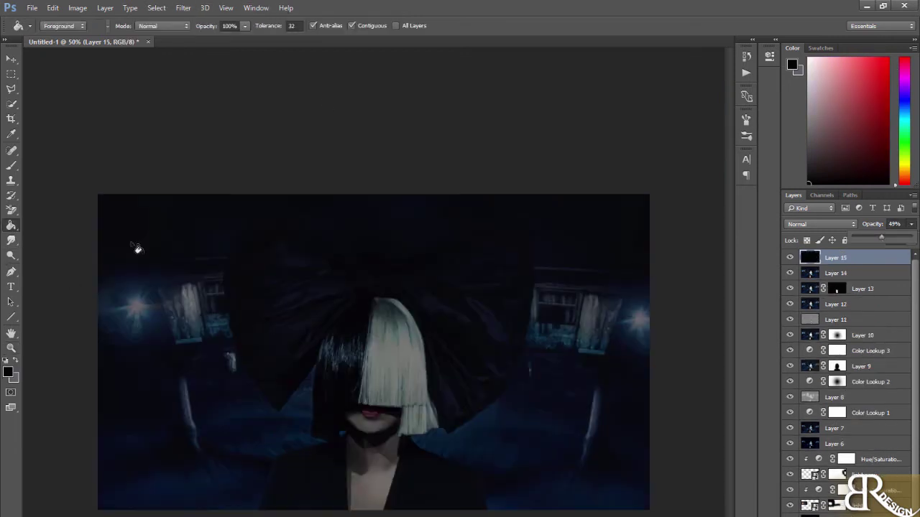
- Mask the black layer with a 1400 px brush so it darkens only the edges, then stamp Layer 16
key(b)
key(bracketright)
key(bracketright)
key(bracketright)
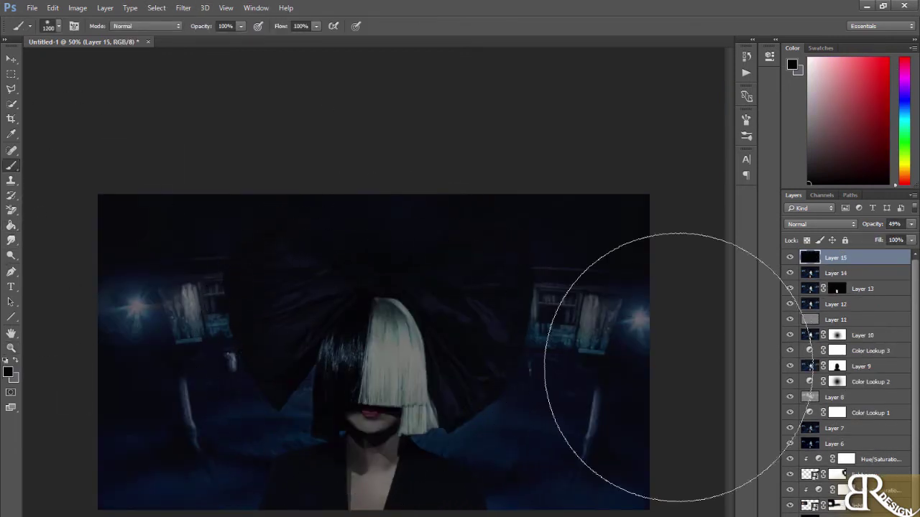
key(x)
key(x)
key(bracketright)
mouse_move(287, 344)
mouse_down()
mouse_move(329, 308)
mouse_move(503, 267)
mouse_move(184, 174)
mouse_up()
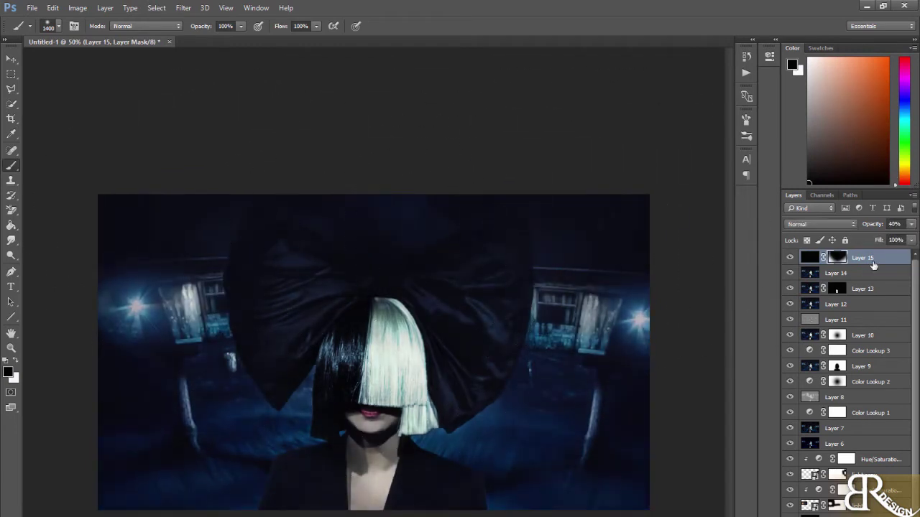
key(ctrl+shift+alt+n)
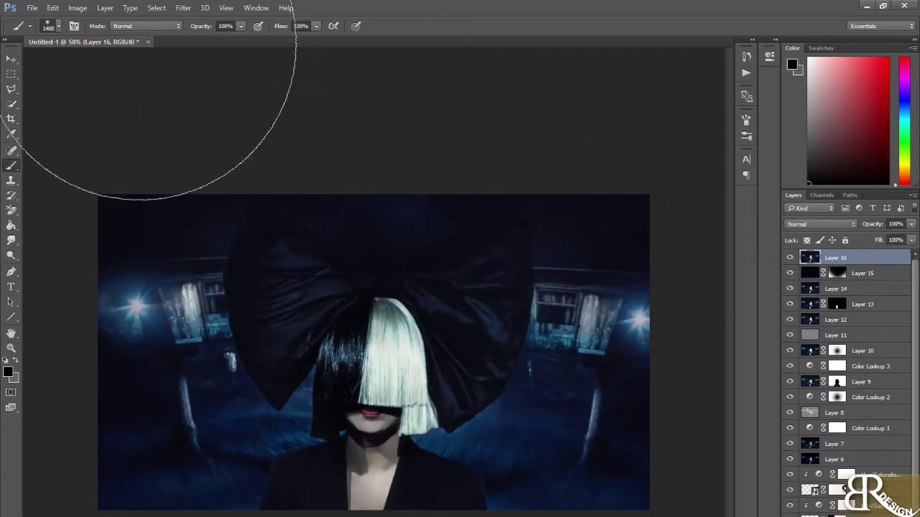
- Grade Layer 16 in Camera Raw, adjusting exposure and contrast with clarity +18
click(183, 7)
click(214, 81)
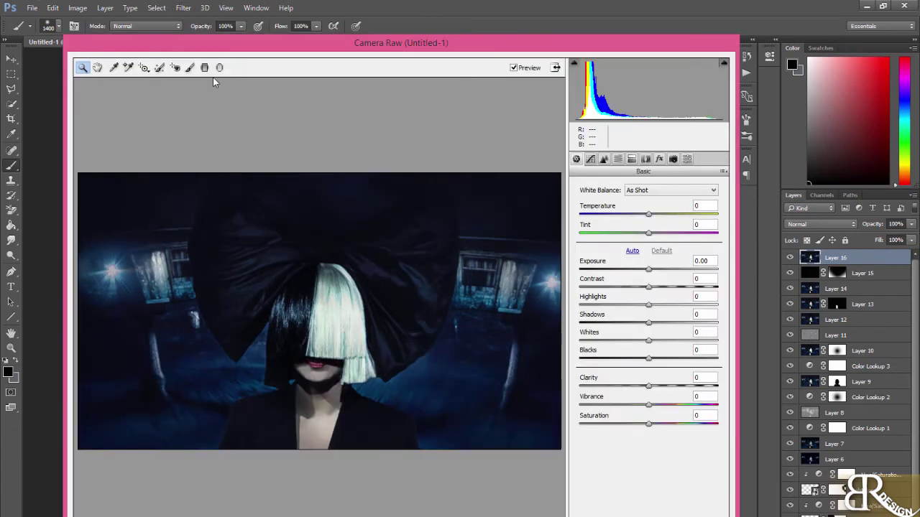
mouse_move(648, 269)
mouse_down()
mouse_move(656, 306)
mouse_move(645, 360)
mouse_move(661, 386)
mouse_move(636, 359)
mouse_move(664, 386)
mouse_up()
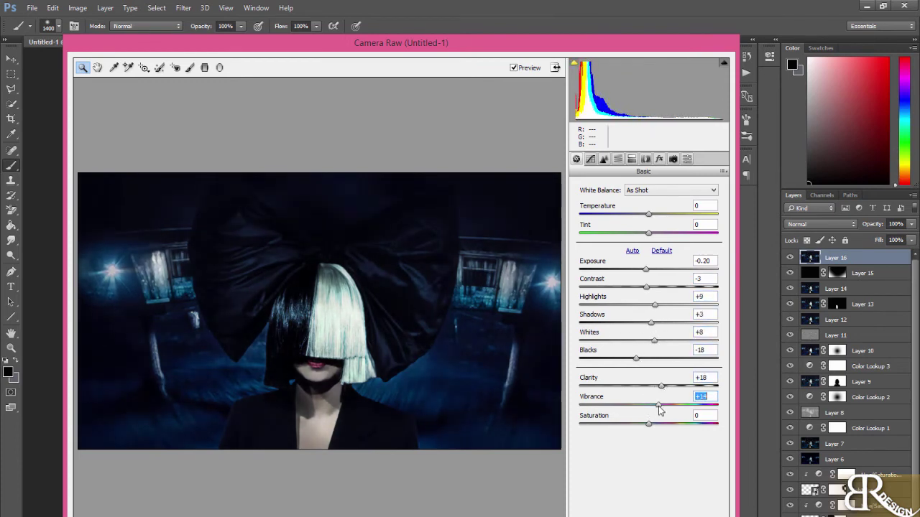
key(Return)
- Add an Exposure 1 adjustment at 63% opacity, hide it, and stamp a merged Layer 17
click(858, 513)
click(808, 493)
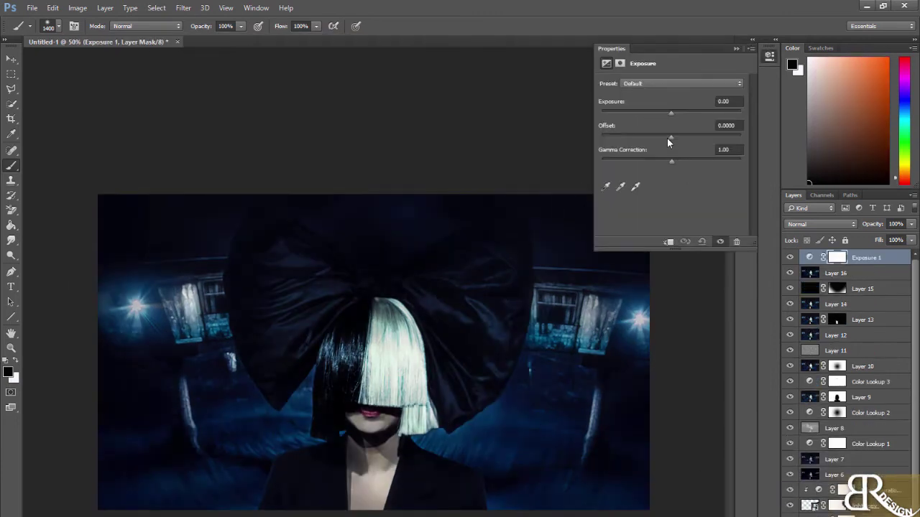
drag(668, 142, 674, 142)
click(769, 55)
click(911, 224)
drag(909, 239, 891, 240)
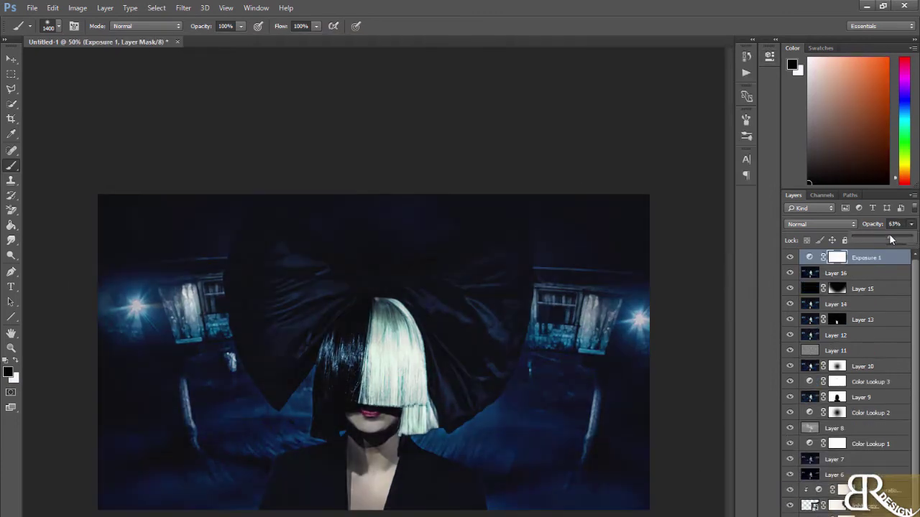
click(790, 257)
click(887, 514)
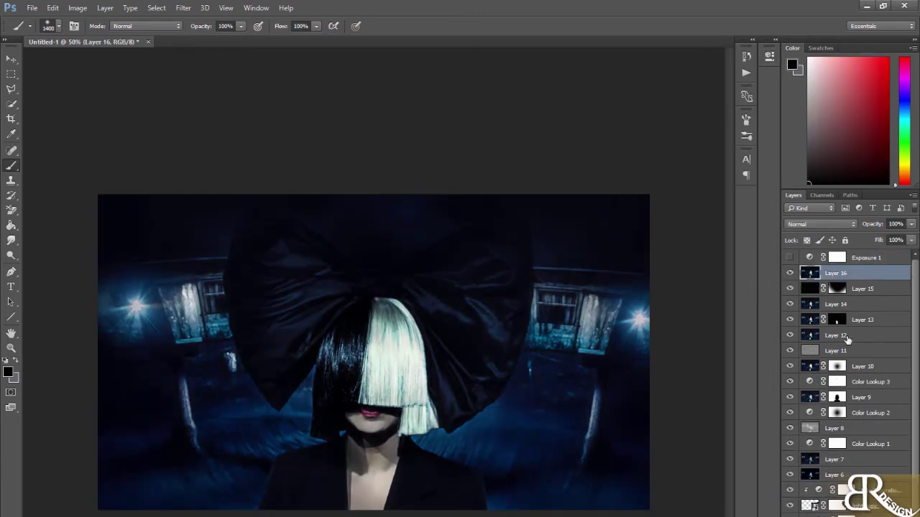
key(ctrl+shift+alt+e)
click(183, 7)
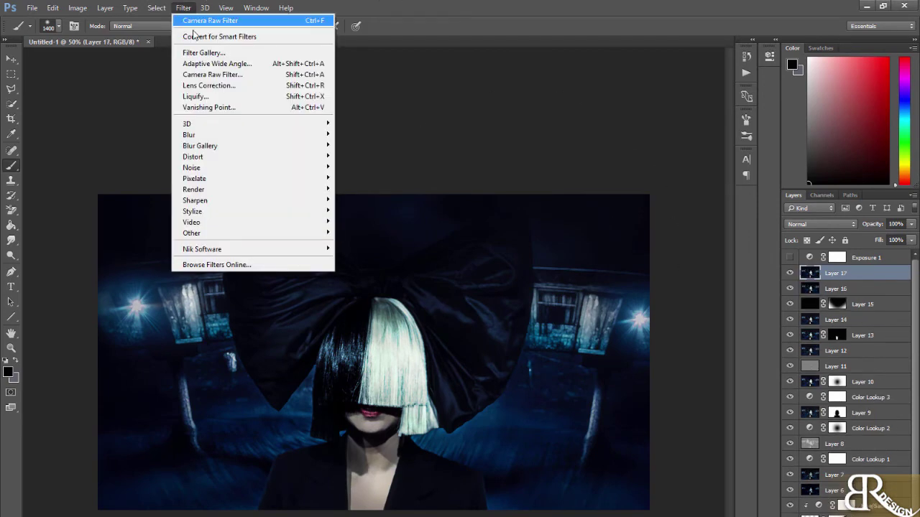
- Apply Smart Sharpen with Reduce Noise 99% to Layer 17 and fade it to 60% opacity
click(366, 244)
drag(658, 133, 602, 96)
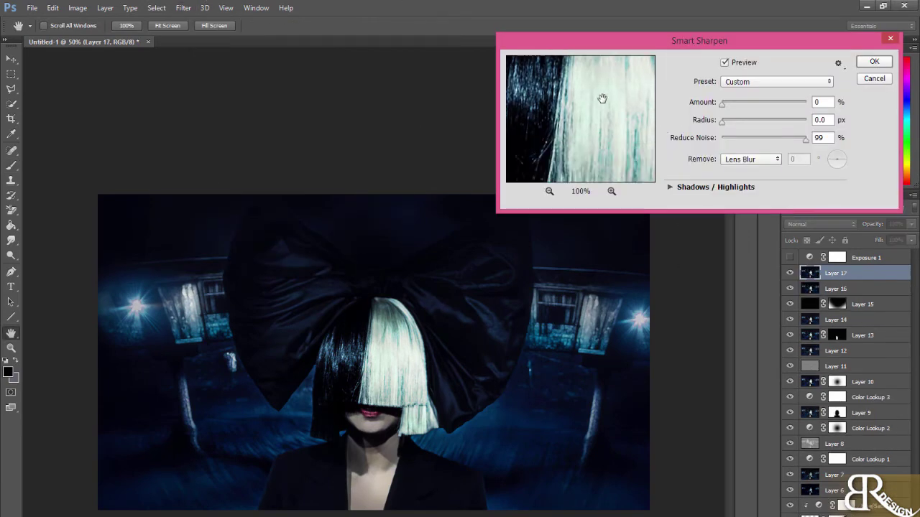
drag(611, 162, 612, 122)
key(Return)
key(z)
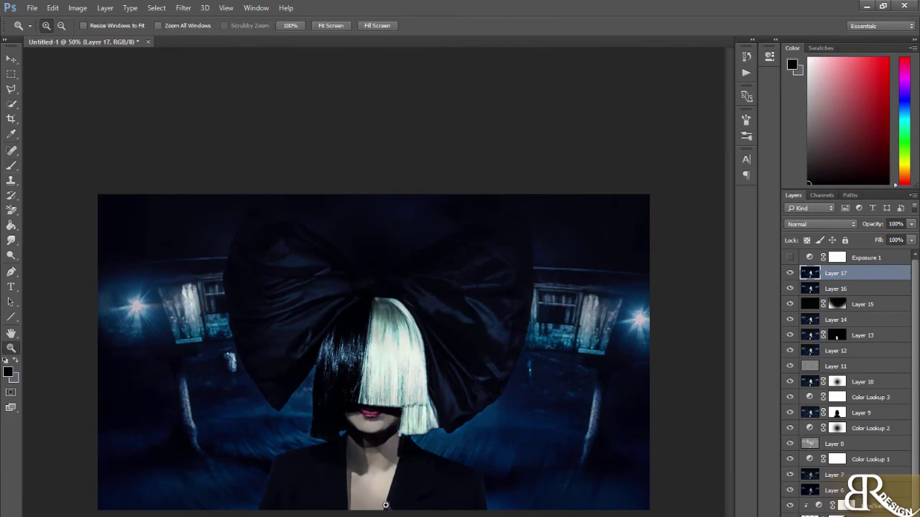
click(399, 452)
click(911, 223)
drag(912, 240, 908, 241)
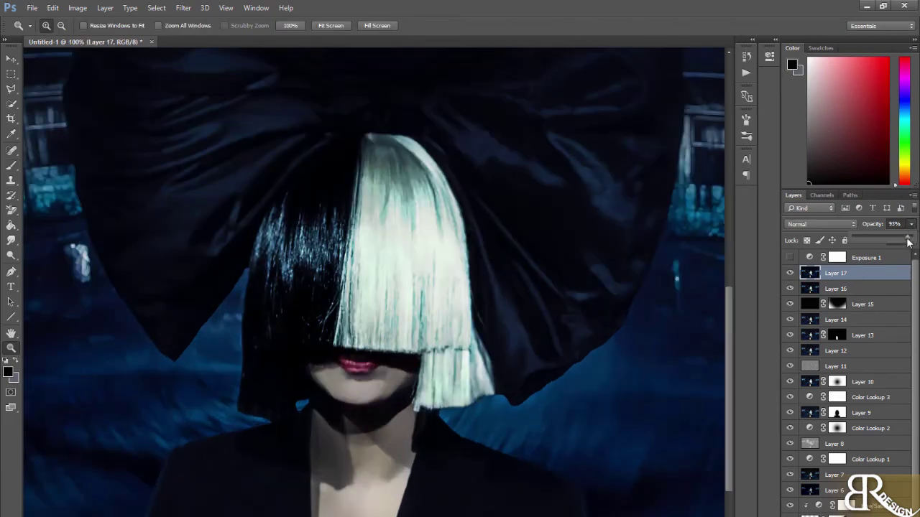
key(ctrl+minus)
key(ctrl+minus)
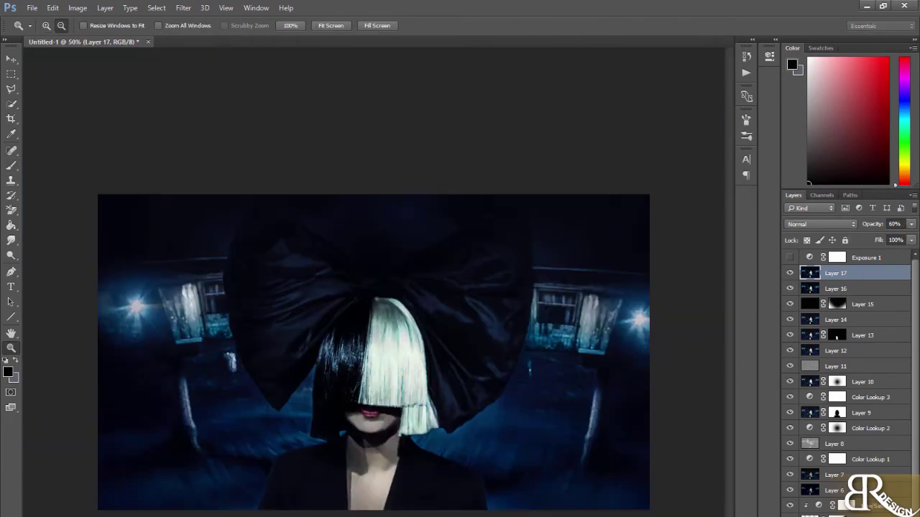
- Add a Blue, Red, Yellow Gradient Map in Overlay mode at 15% opacity
click(857, 208)
click(820, 224)
click(825, 359)
click(669, 86)
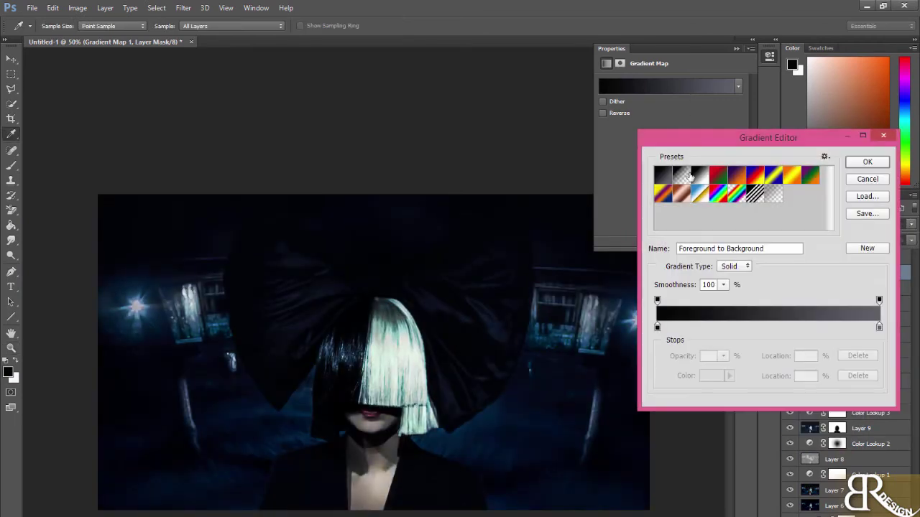
click(810, 174)
click(736, 175)
click(755, 175)
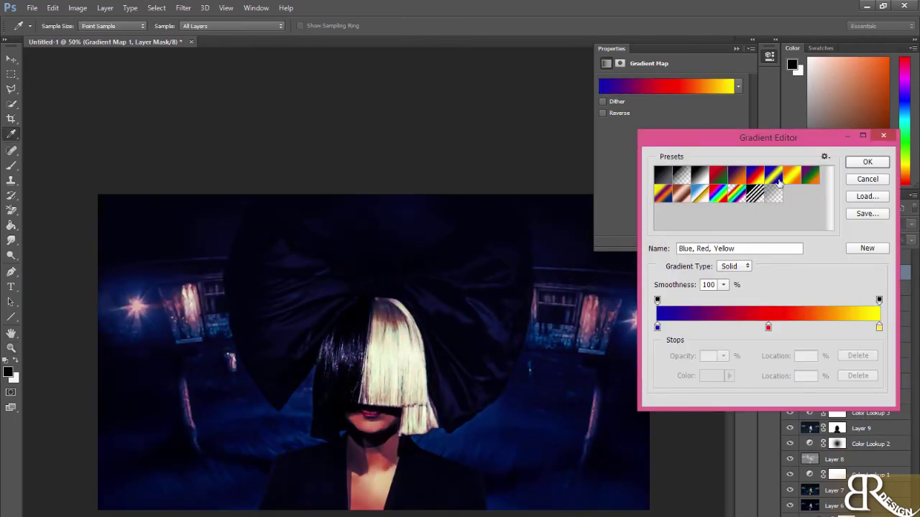
click(773, 174)
click(809, 175)
click(661, 192)
click(717, 193)
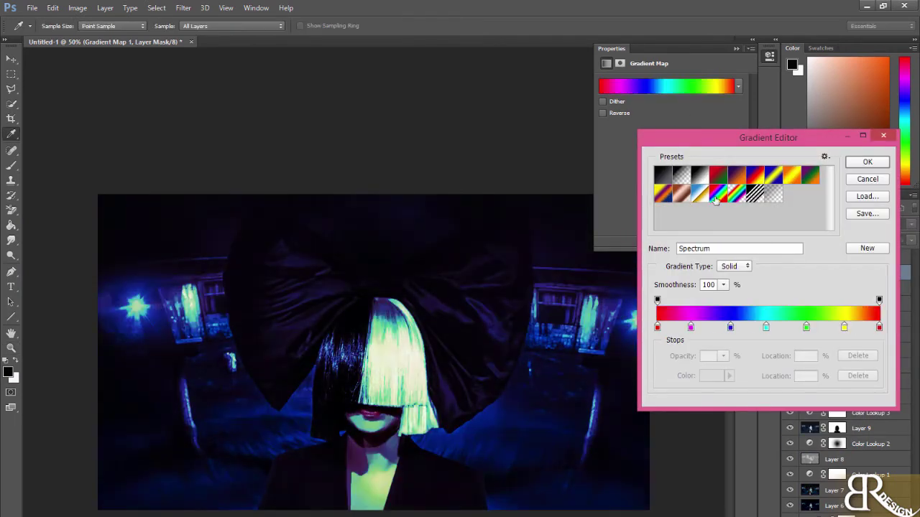
click(754, 175)
click(867, 162)
click(751, 41)
drag(911, 224, 861, 239)
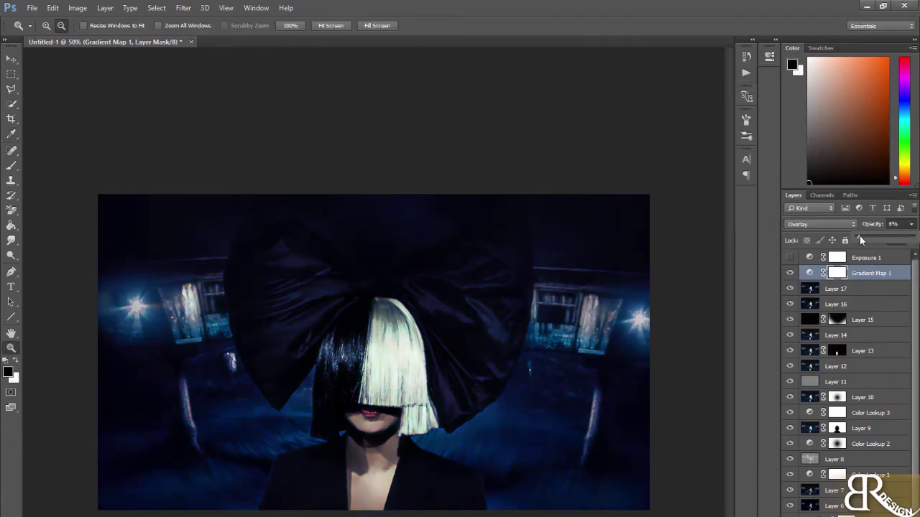
- Add a Blue Photo Filter adjustment and stamp a merged Layer 18
click(859, 511)
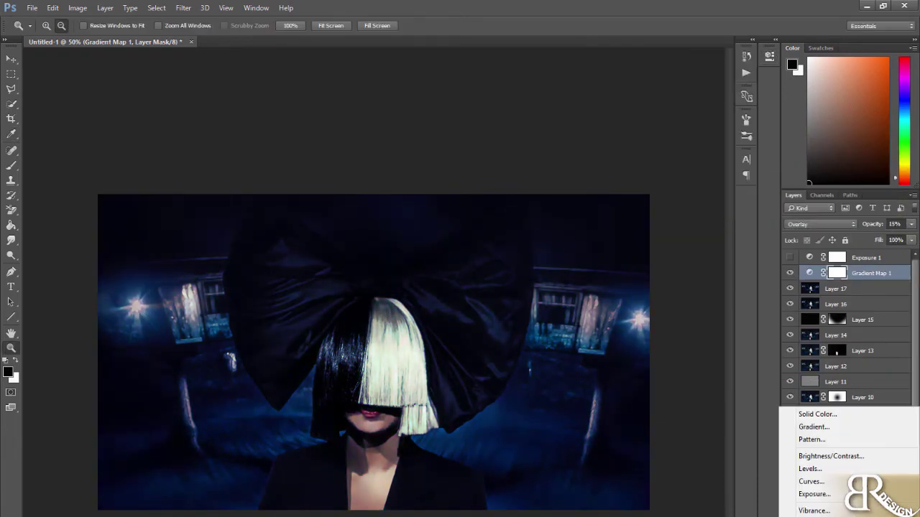
click(827, 512)
click(686, 84)
click(660, 196)
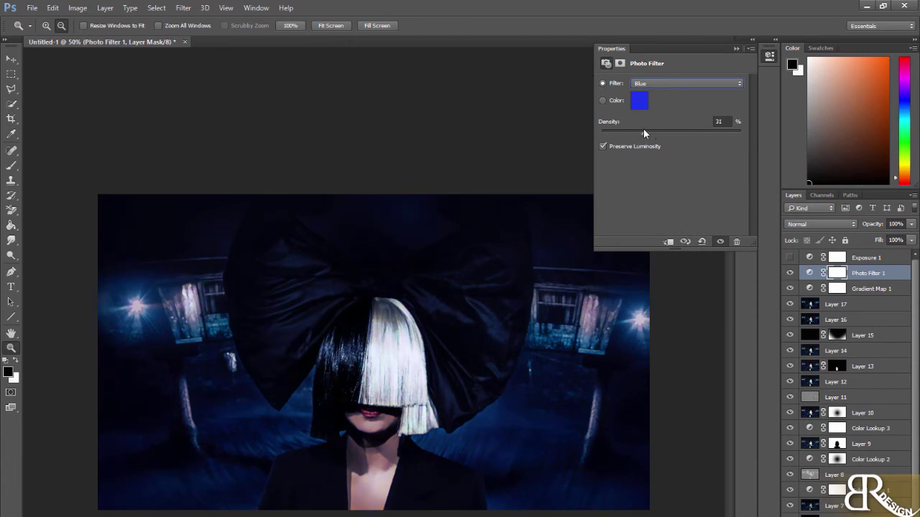
click(793, 257)
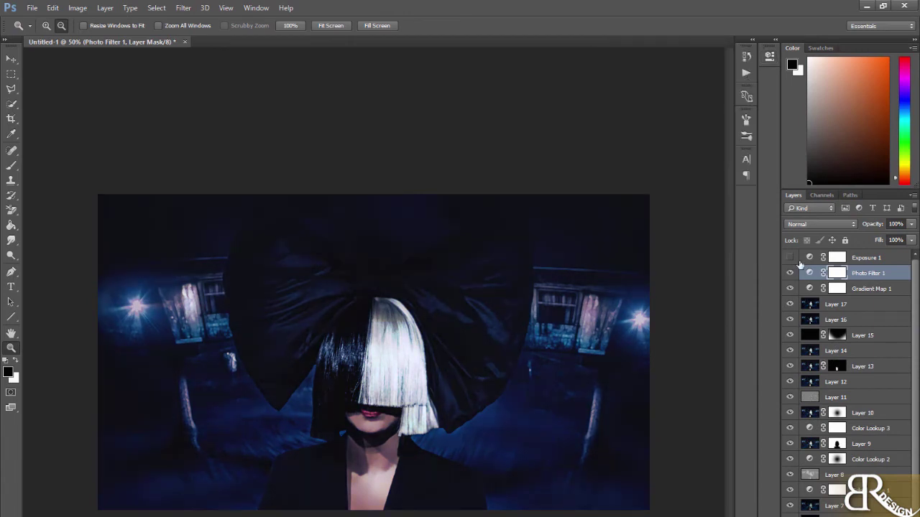
key(ctrl+shift+alt+n)
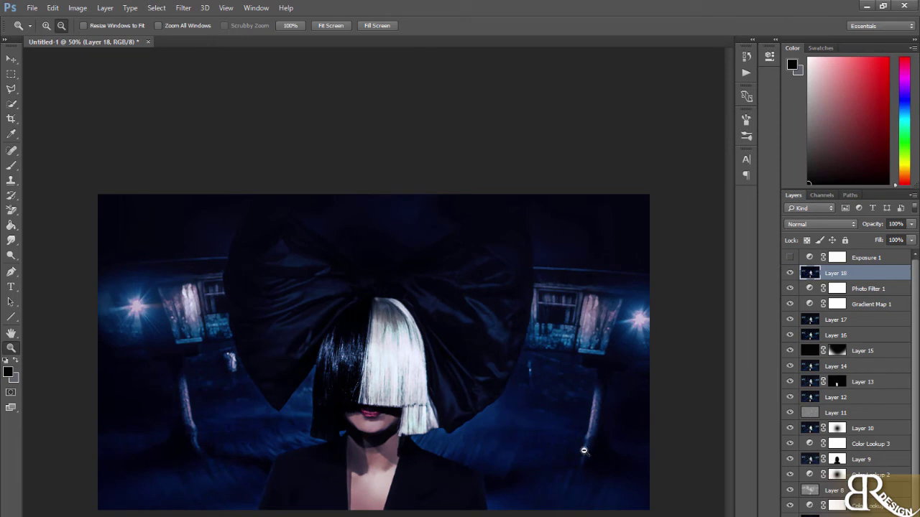
- Apply a vertical Motion Blur to Layer 18, angle 90°, distance 23 pixels
click(183, 8)
mouse_move(189, 135)
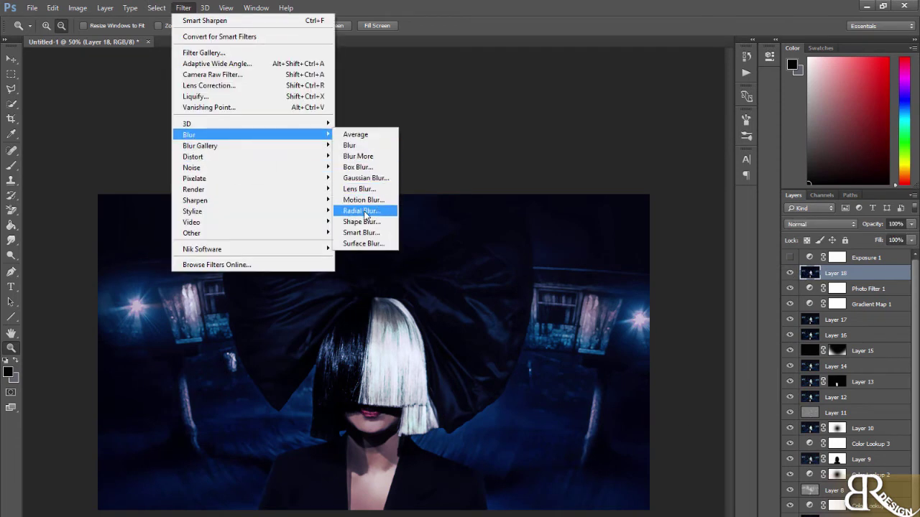
click(357, 209)
click(750, 297)
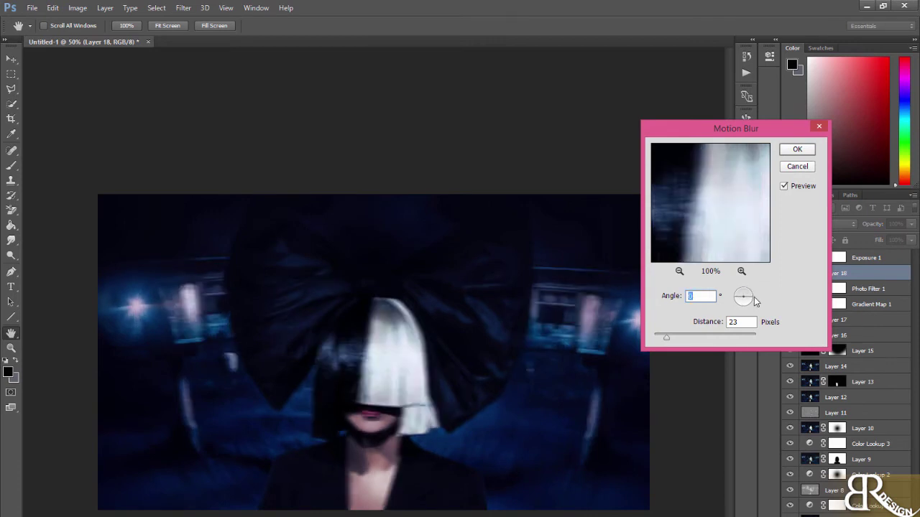
drag(754, 297, 743, 289)
key(Return)
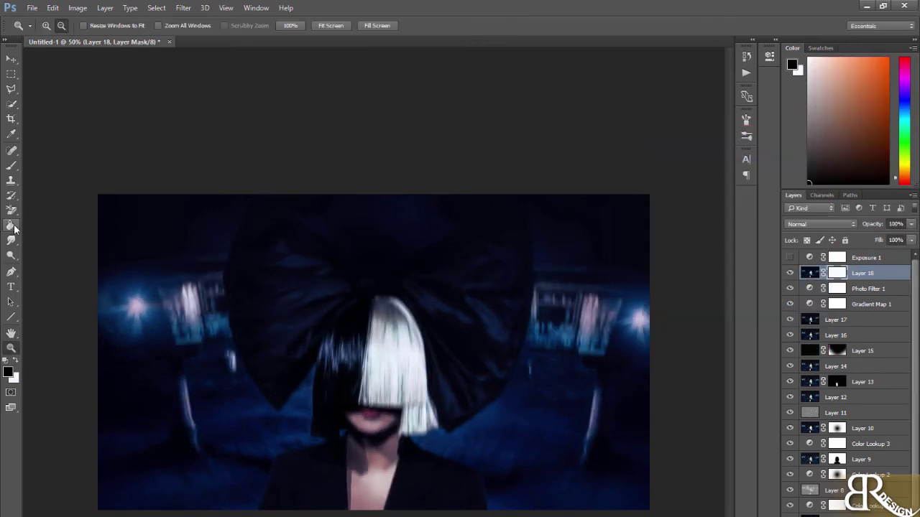
- Mask the blur and paint it back over the bow with a 175 px brush, then add Layer 19
key(b)
key(x)
key(bracketleft)
key(bracketleft)
key(bracketleft)
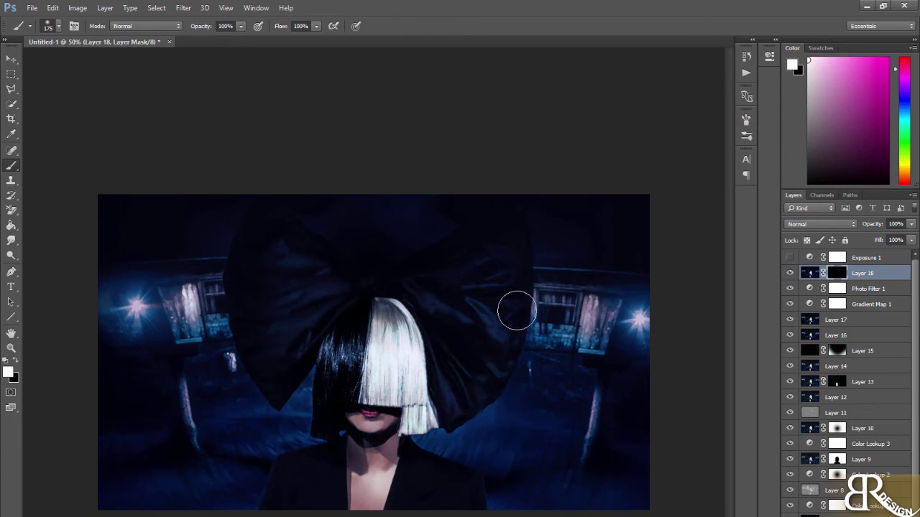
drag(911, 224, 879, 234)
key(ctrl+shift+alt+n)
key(z)
alt+click(342, 348)
- Paint a #1e90ff blue wash around the image edges on Layer 19 with a huge brush
key(b)
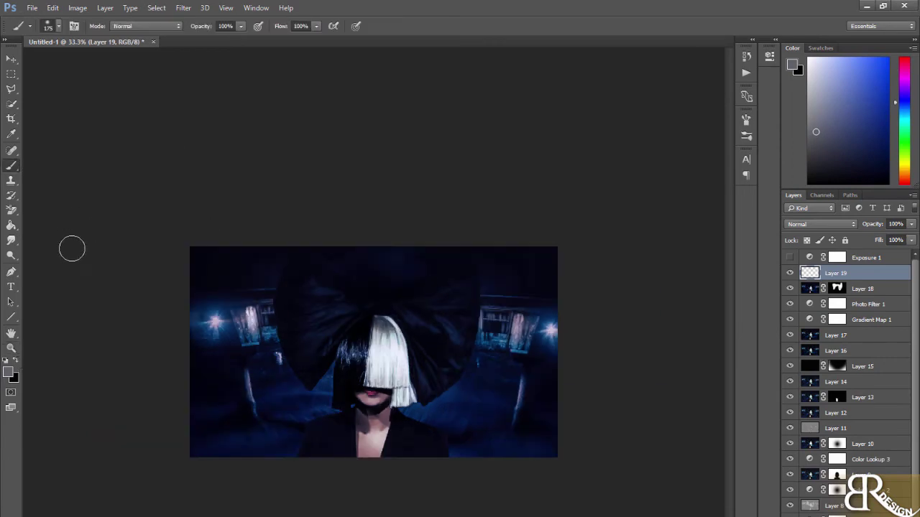
click(10, 374)
text(1e90ff)
key(Return)
key(bracketright)
key(bracketright)
key(bracketright)
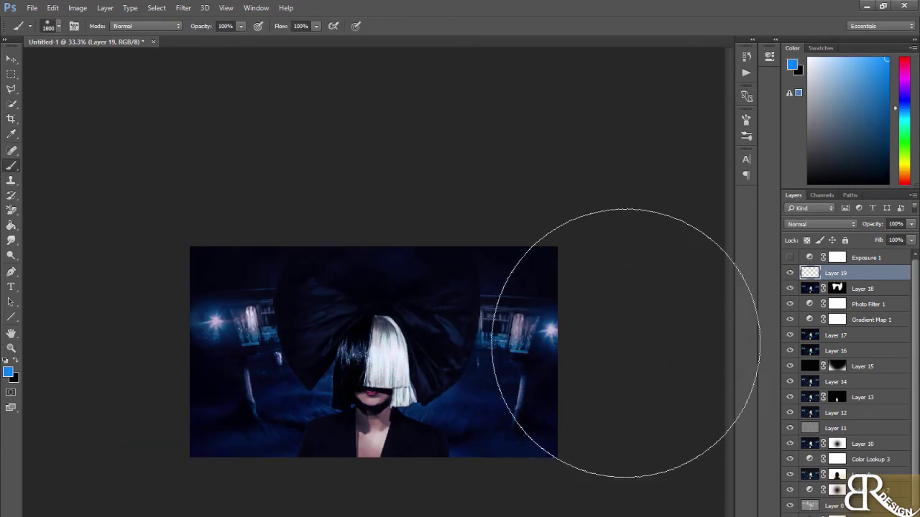
drag(645, 309, 103, 246)
- Blend Layer 19 as Color Dodge at 30% opacity and toggle it to compare
key(z)
click(406, 335)
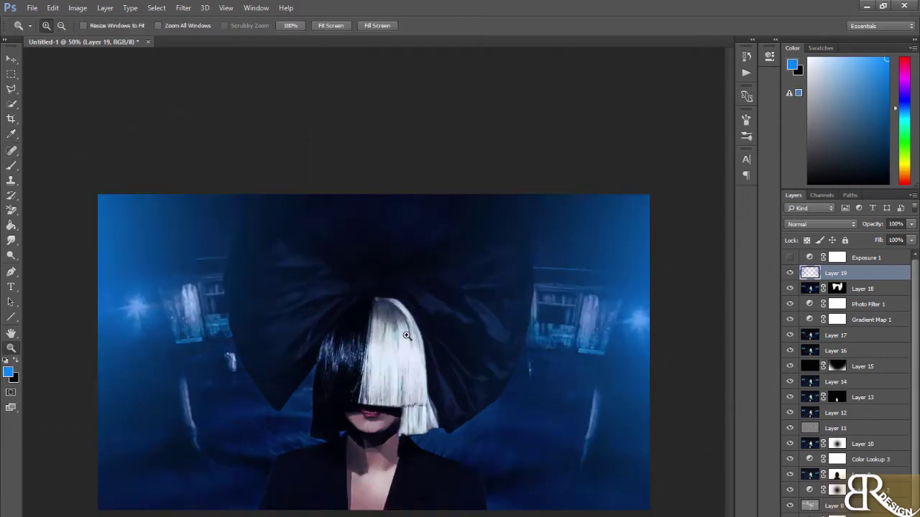
scroll(807, 227, down, 3)
scroll(807, 225, down, 4)
scroll(807, 225, down, 1)
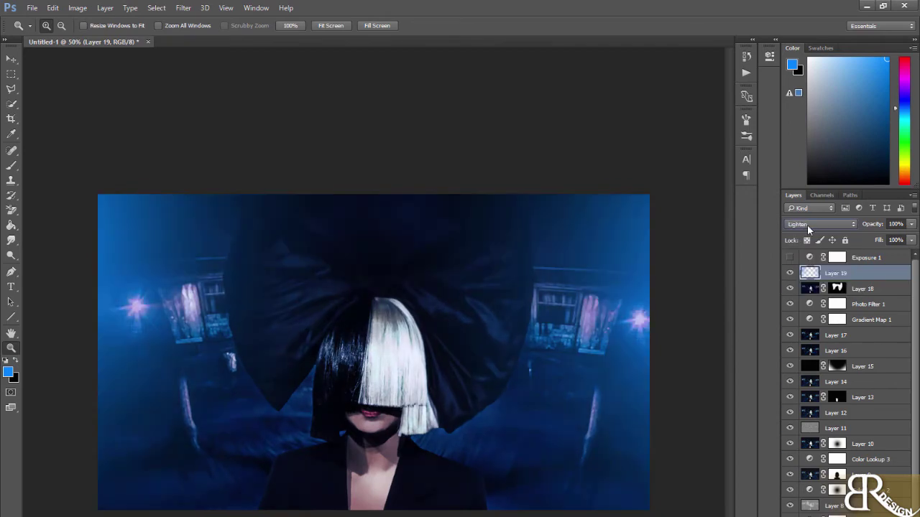
scroll(806, 225, down, 2)
scroll(830, 225, down, 1)
scroll(830, 225, up, 1)
scroll(830, 225, up, 1)
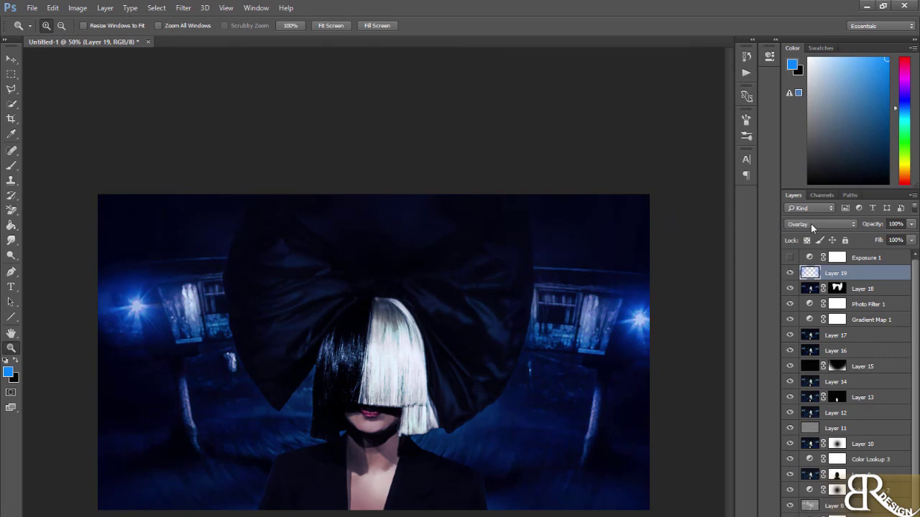
drag(911, 223, 870, 238)
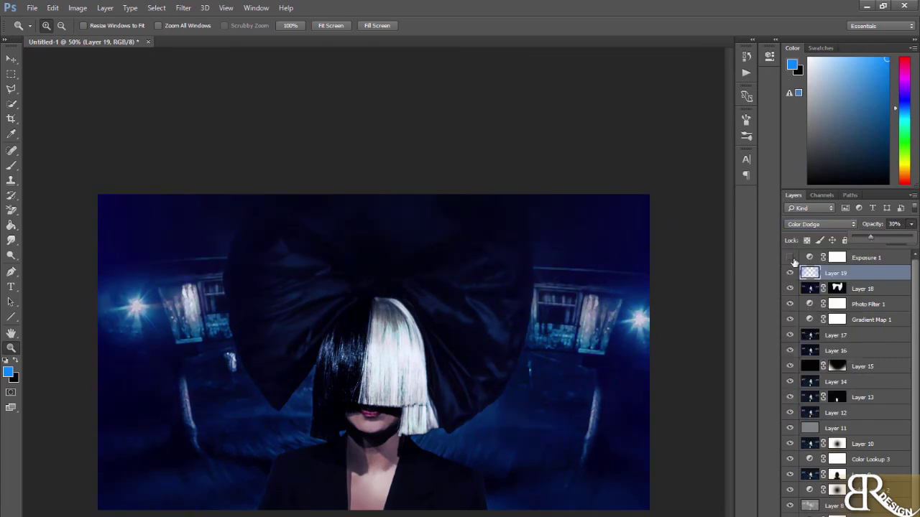
click(789, 273)
click(790, 274)
click(790, 273)
click(790, 273)
- Stamp a merged Layer 20 and soften it with a tilted Tilt-Shift blur and light bokeh
key(ctrl+shift+alt+e)
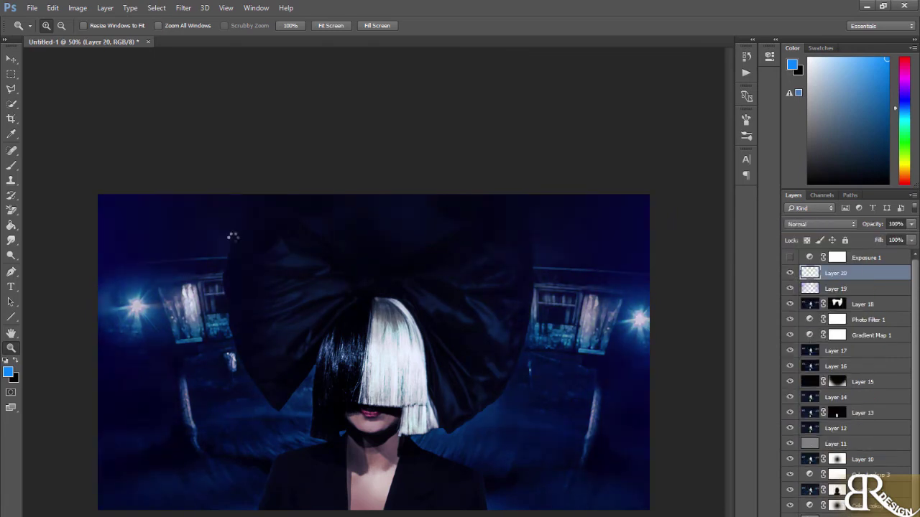
click(183, 8)
click(360, 171)
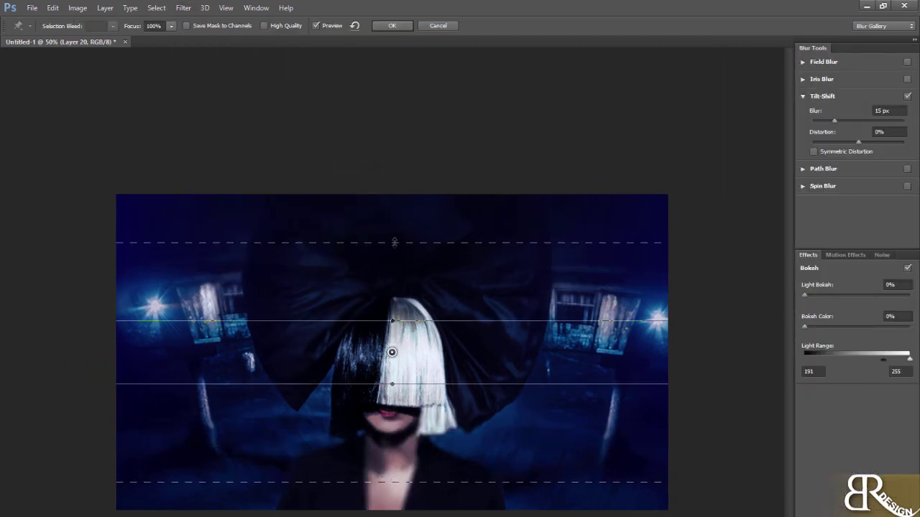
mouse_move(392, 385)
mouse_down()
mouse_move(392, 404)
mouse_move(441, 411)
mouse_up()
mouse_move(839, 121)
mouse_down()
mouse_move(853, 122)
mouse_move(829, 121)
mouse_up()
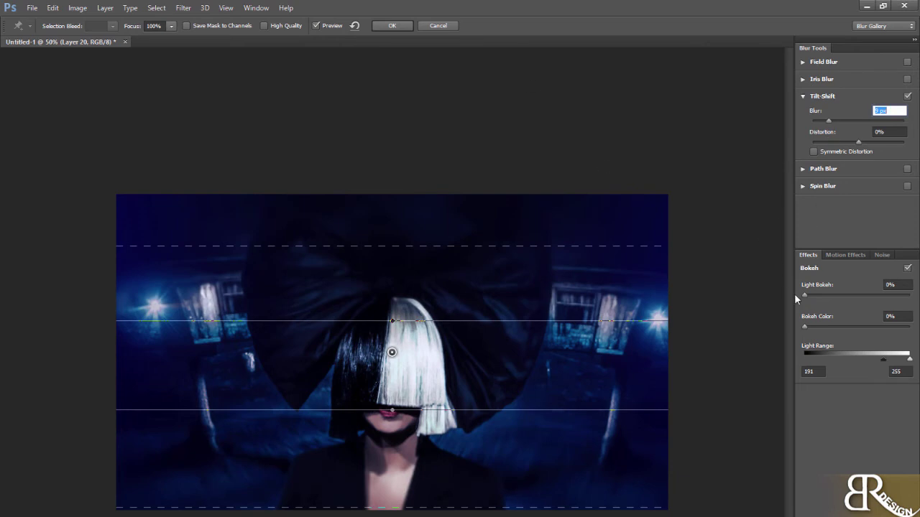
drag(804, 294, 817, 295)
drag(804, 326, 828, 326)
click(383, 27)
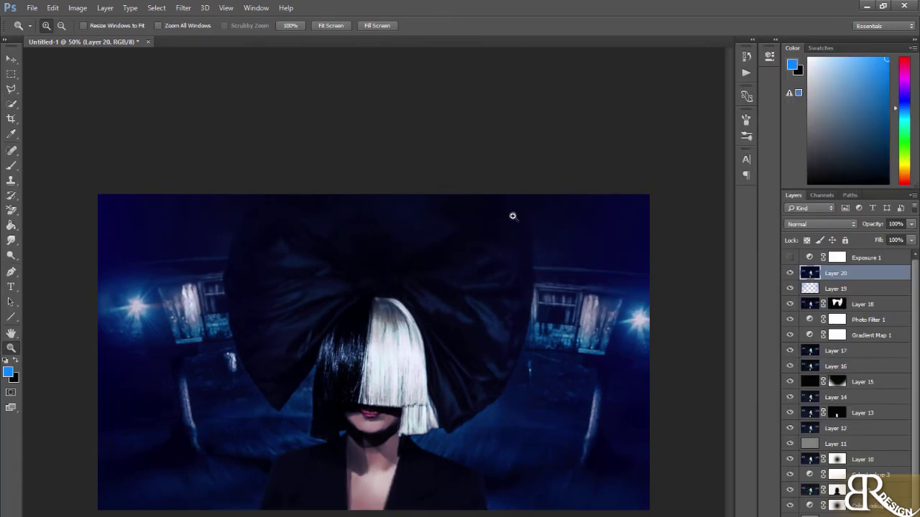
- Fade Layer 20 to 45% opacity, checking the face up close
click(391, 404)
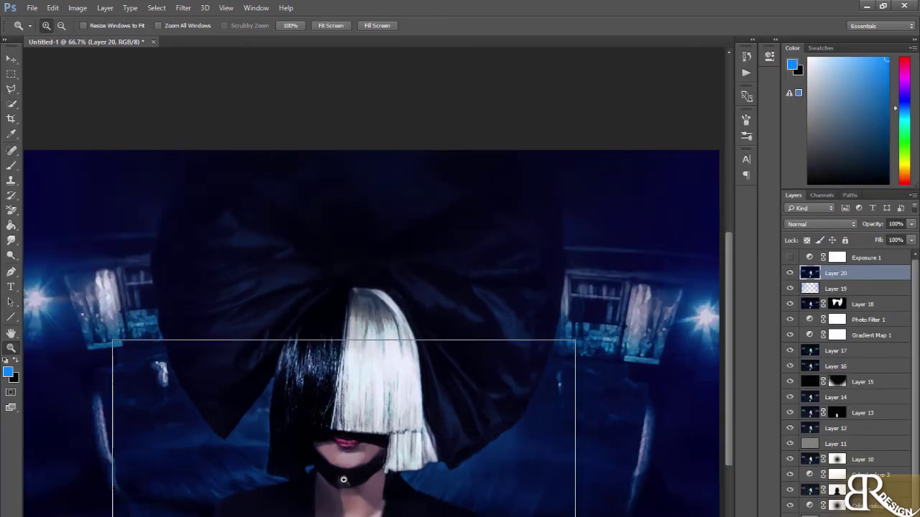
drag(881, 234, 880, 235)
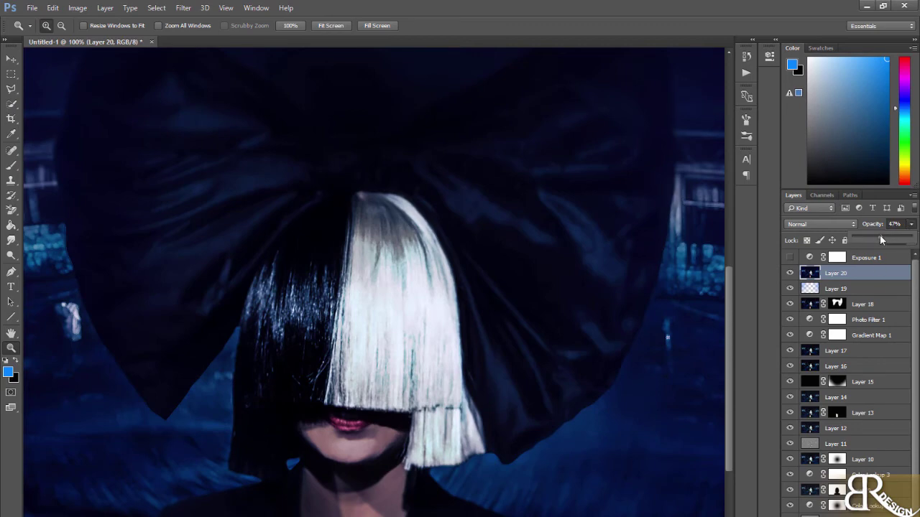
key(ctrl+minus)
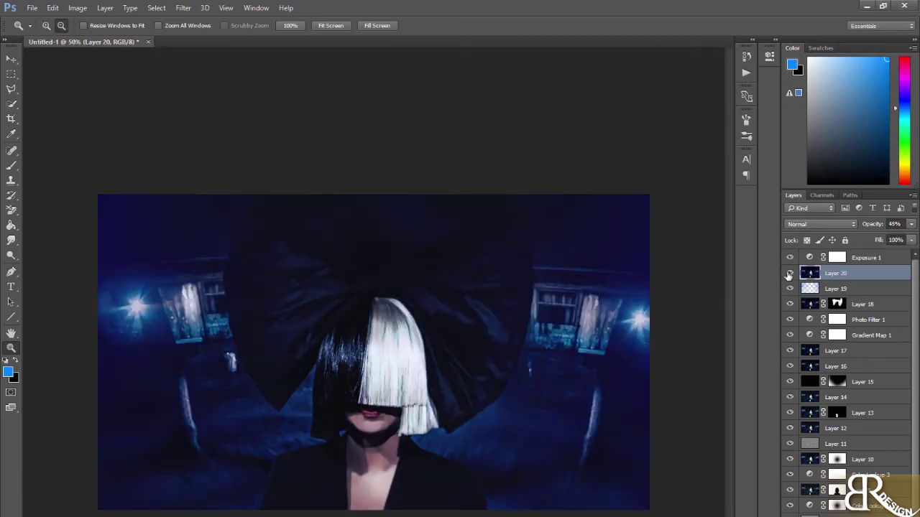
- Add a filmstock_50 Color Lookup adjustment at 54% opacity
click(885, 258)
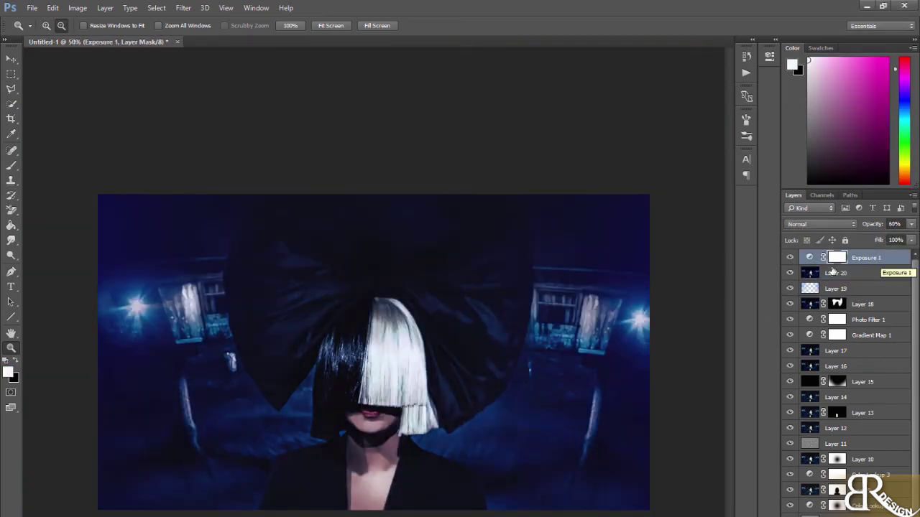
click(837, 512)
click(798, 514)
click(693, 83)
click(664, 127)
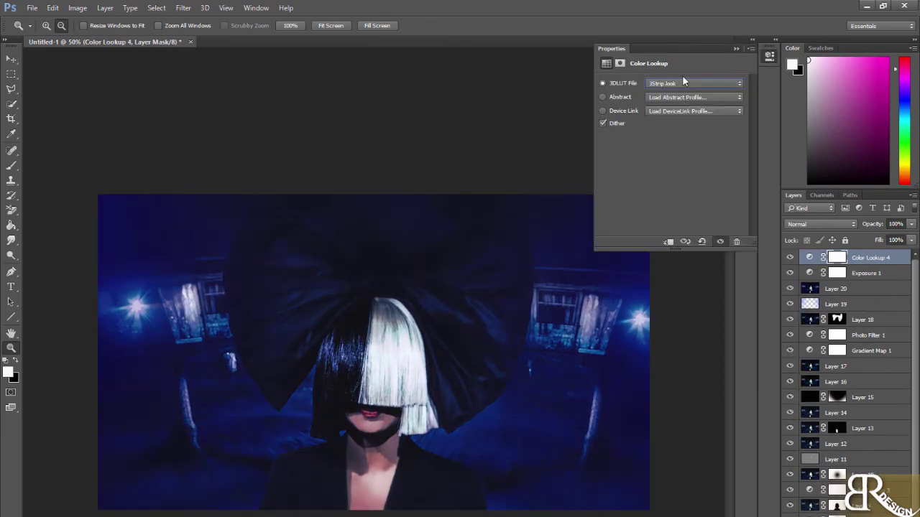
key(Down)
key(Down)
key(Down)
key(Down)
key(Down)
key(Down)
key(Down)
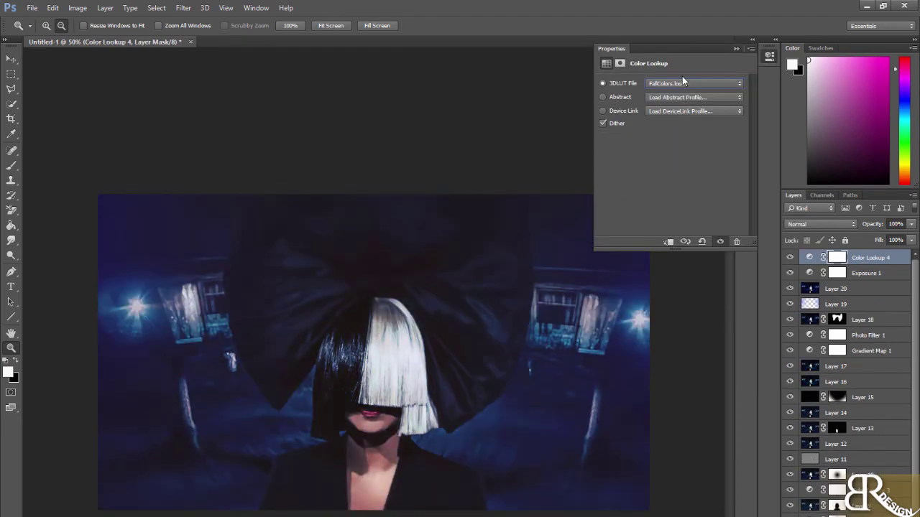
key(Down)
click(753, 39)
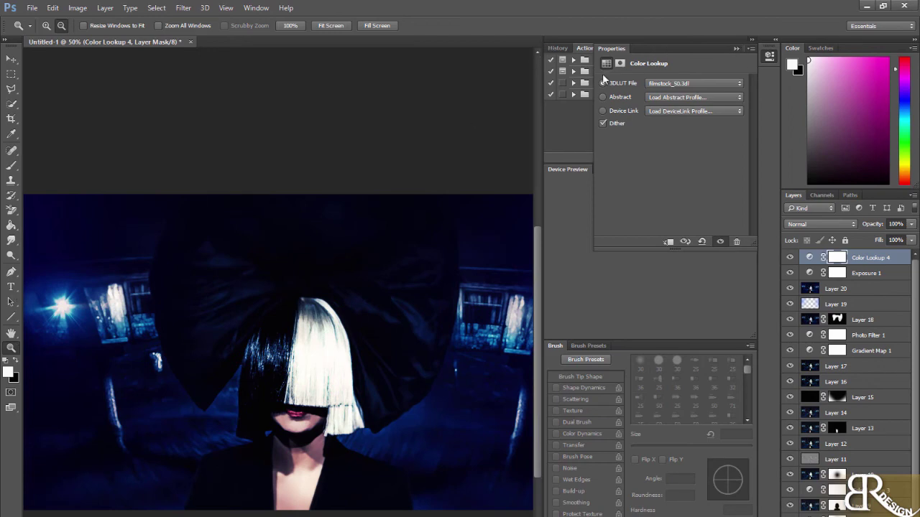
click(753, 39)
drag(911, 224, 884, 239)
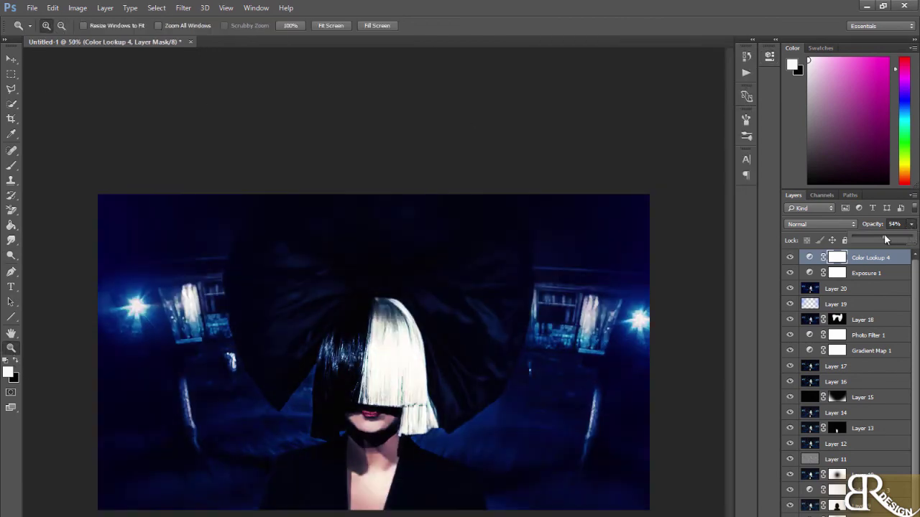
- Move Exposure 1 above Color Lookup 4, stamp merged Layer 21, and launch Color Efex Pro 4
drag(866, 275, 826, 255)
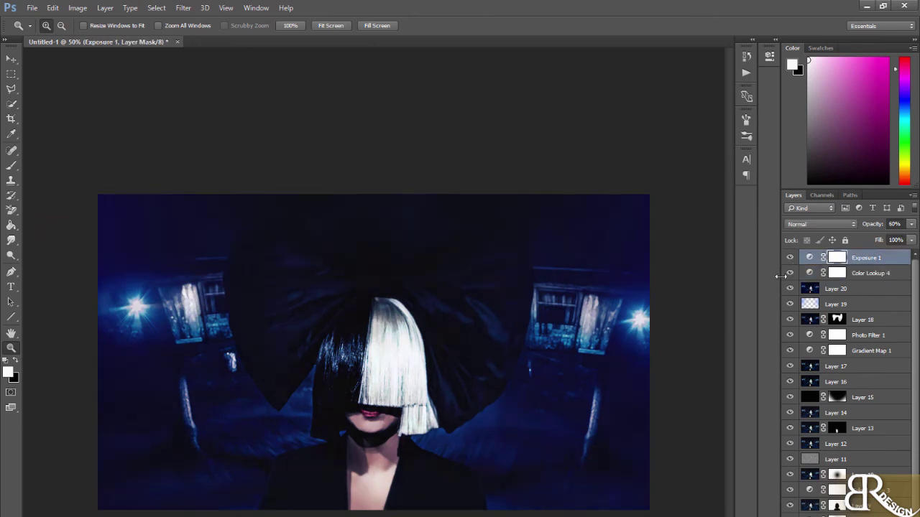
click(870, 273)
click(869, 257)
key(ctrl+shift+alt+e)
click(183, 8)
click(238, 51)
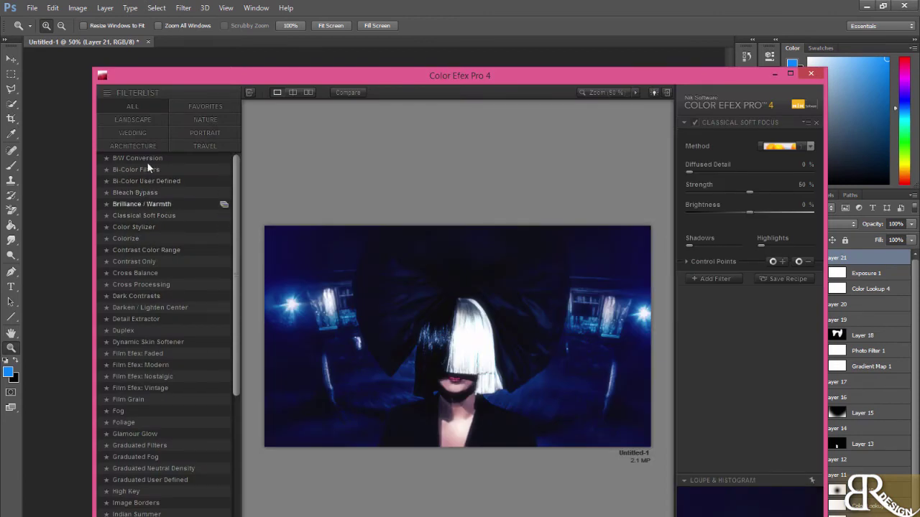
- Apply B/W Conversion preset 01 - Soft Red with brightness raised to 57%
click(223, 159)
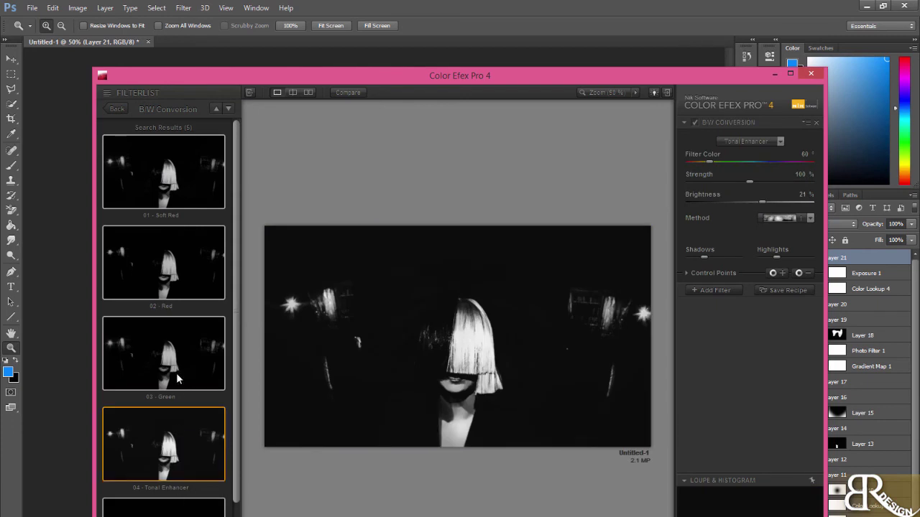
click(173, 183)
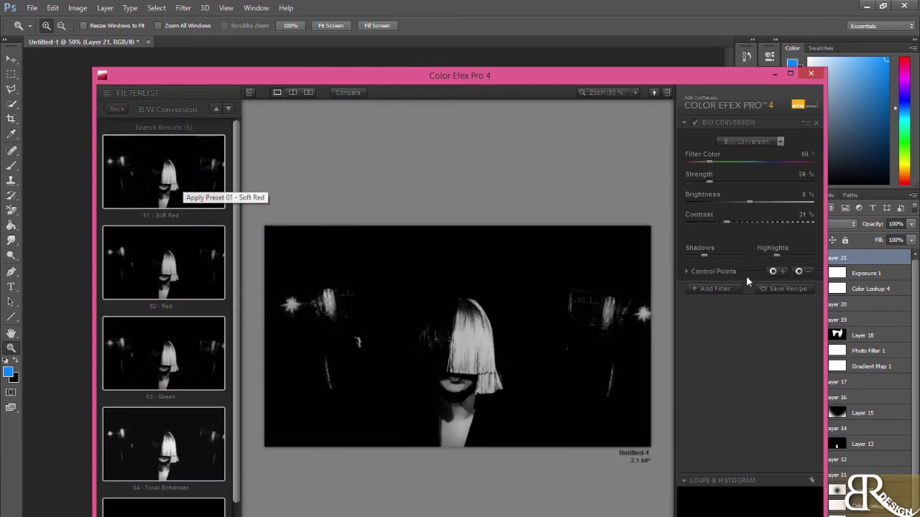
drag(767, 205, 783, 202)
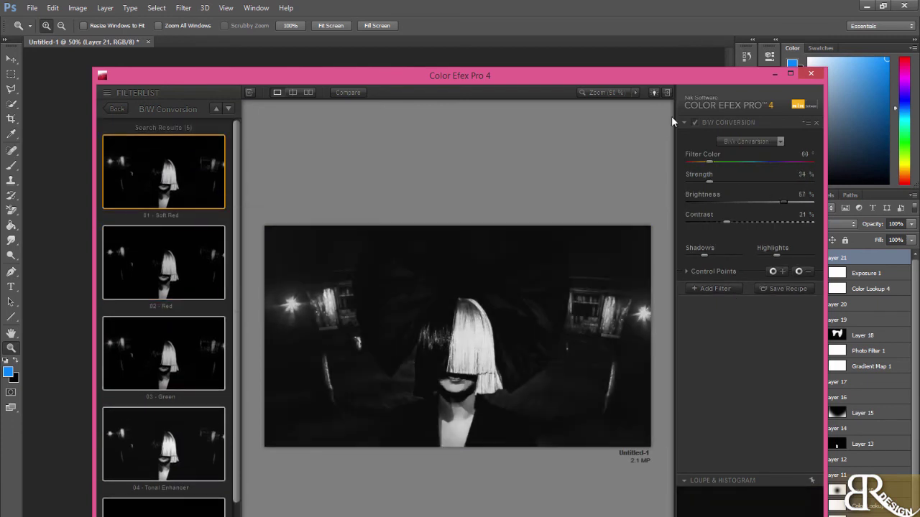
click(695, 123)
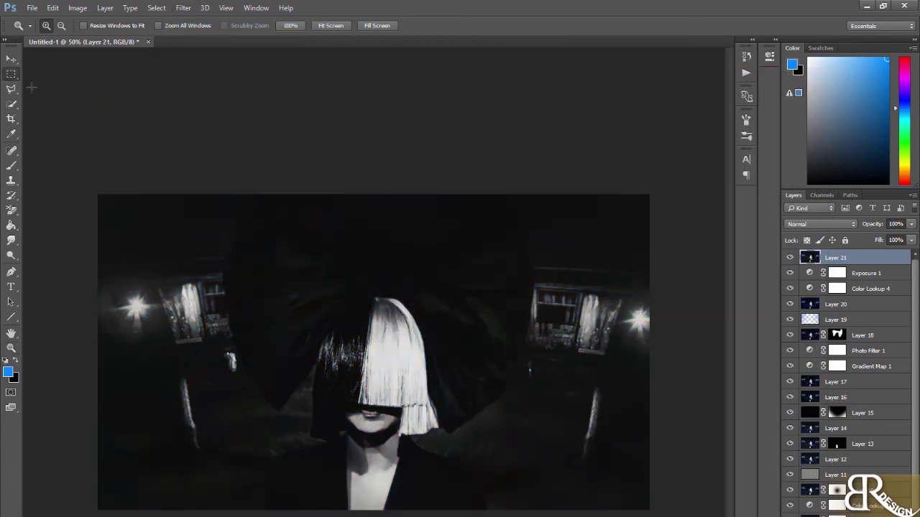
- Marquee-select half the image, invert the selection, and add a mask to Layer 21
click(11, 74)
mouse_move(99, 194)
mouse_down()
mouse_move(360, 511)
mouse_move(373, 510)
mouse_up()
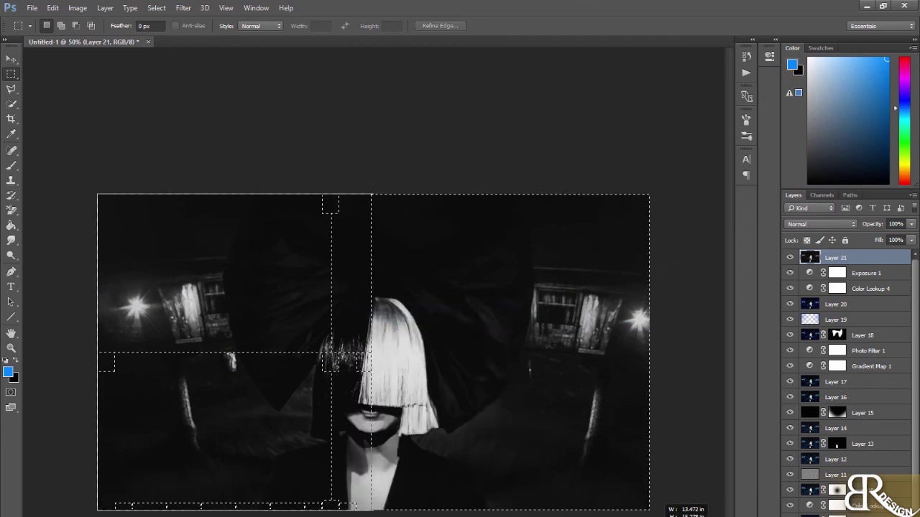
key(ctrl+shift+i)
key(z)
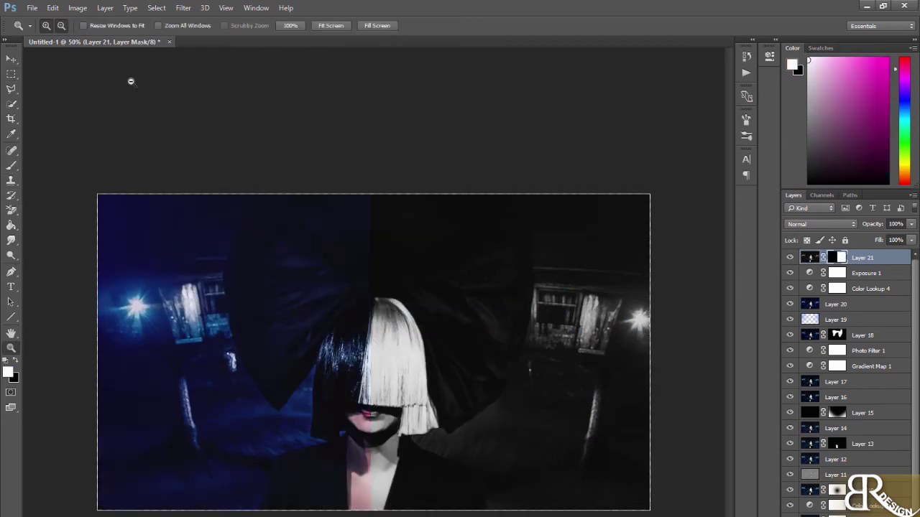
alt+click(129, 82)
key(ctrl+plus)
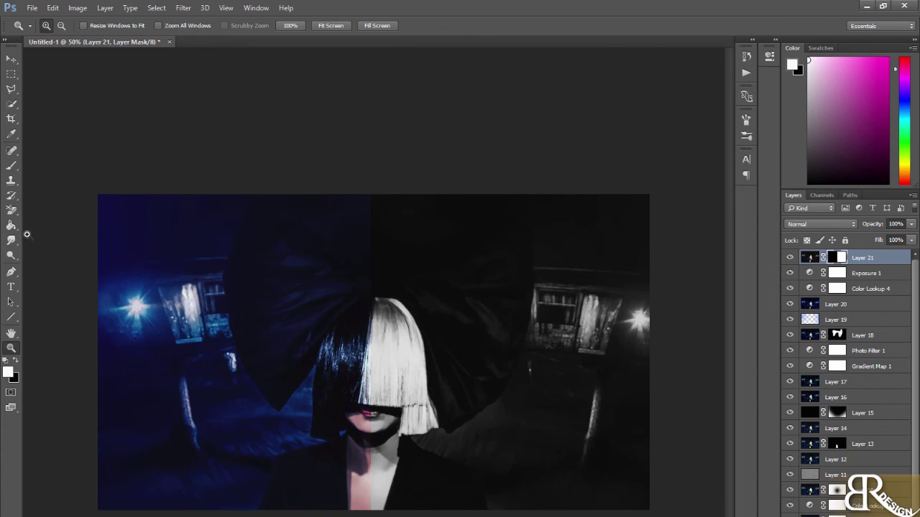
- Paint the mask's left side white with a 1500 brush to restore black-and-white
key(b)
key(bracketleft)
key(bracketleft)
key(bracketleft)
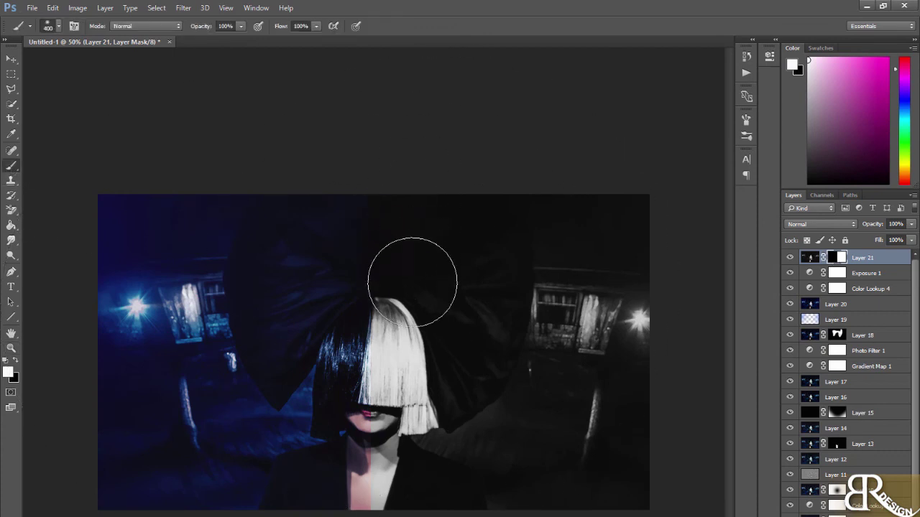
key(x)
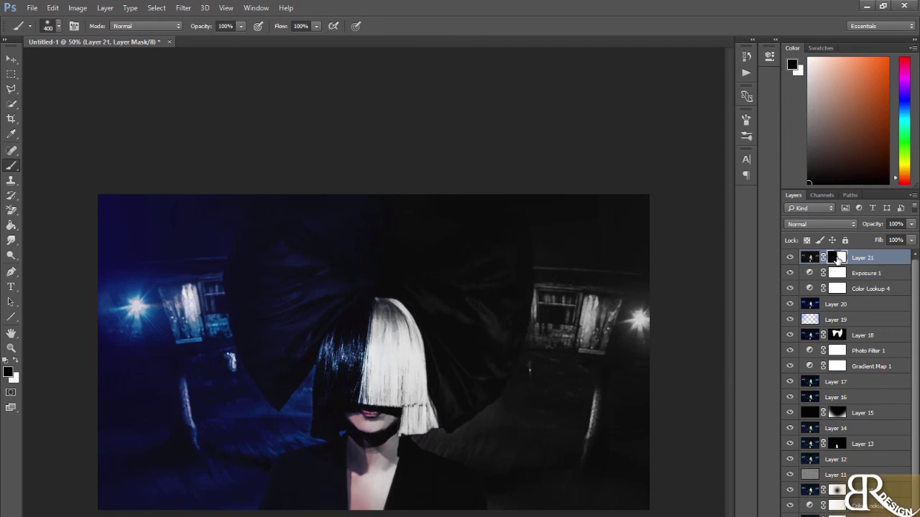
key(bracketright)
key(bracketright)
key(bracketright)
key(x)
click(122, 322)
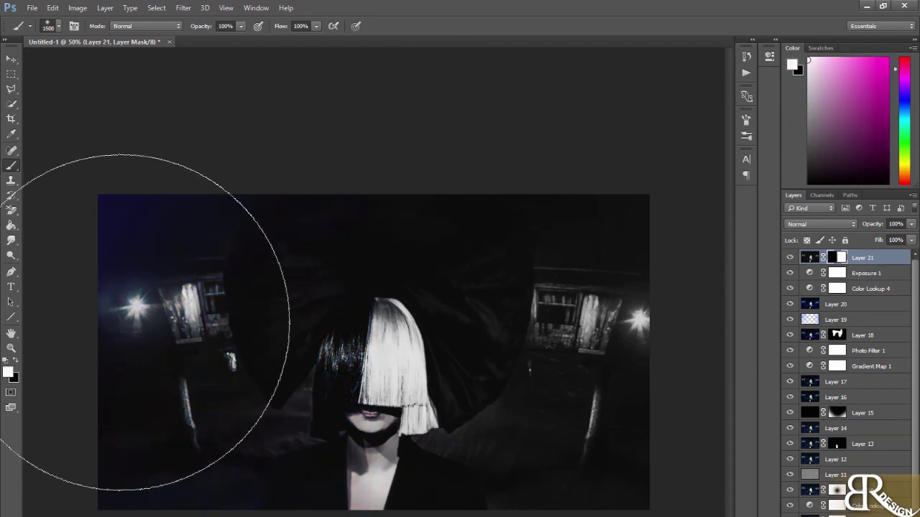
- Select the right part and paint it black on the mask to bring back blue, then deselect
key(m)
drag(371, 183, 651, 512)
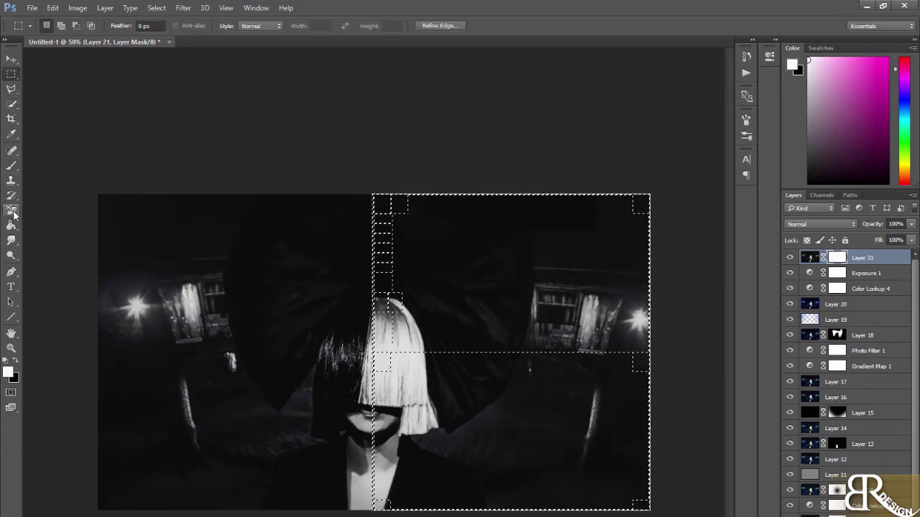
key(b)
key(x)
drag(369, 360, 539, 391)
key(m)
right_click(427, 349)
click(437, 355)
- Paint over the neck with a smaller brush to restore its colour
key(b)
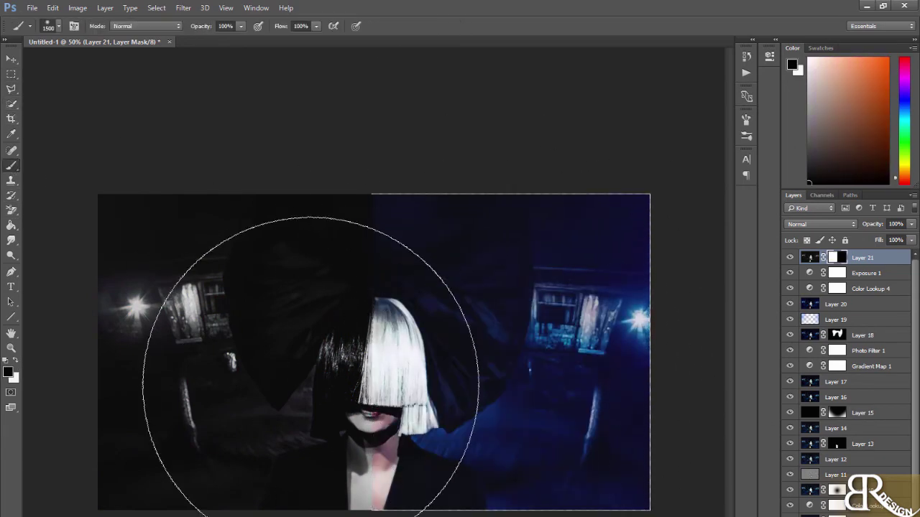
key(bracketleft)
key(bracketleft)
key(bracketleft)
drag(361, 492, 358, 432)
click(16, 361)
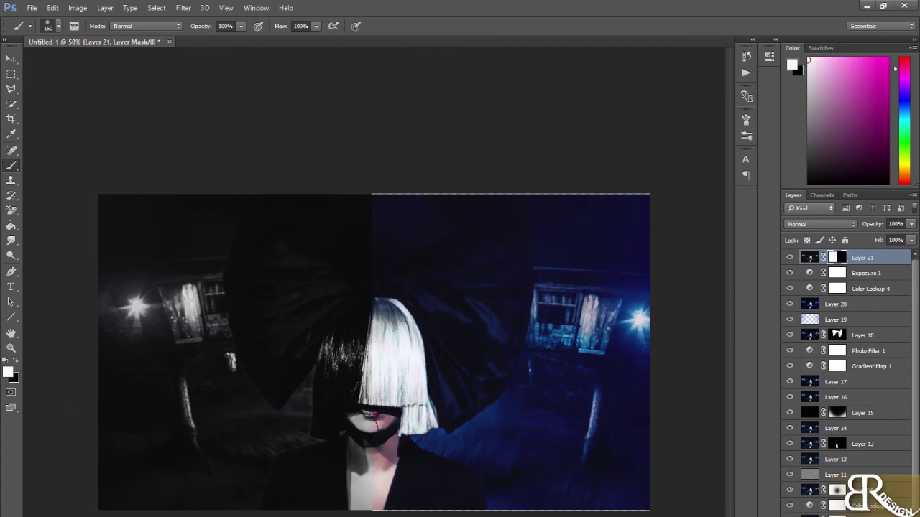
key(x)
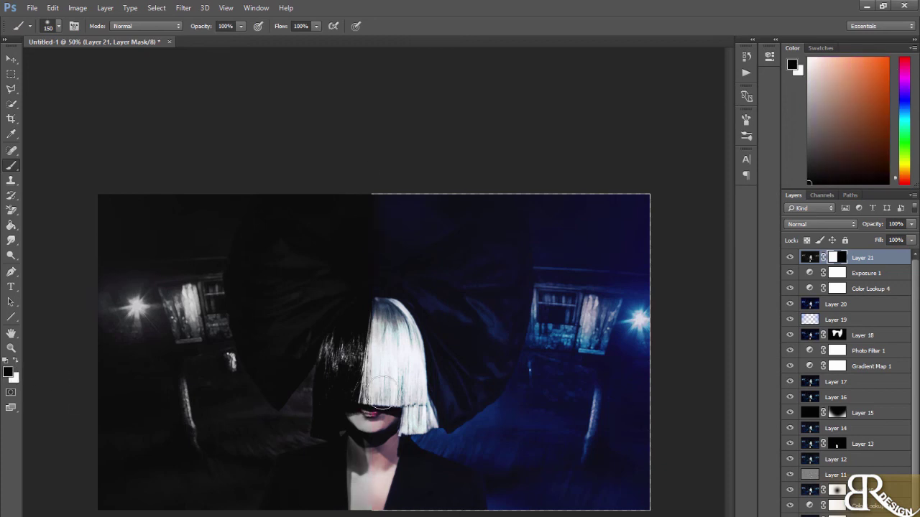
- Zoom out to review, then hide Layer 21 to compare with the blue original
key(z)
key(ctrl+minus)
key(ctrl+plus)
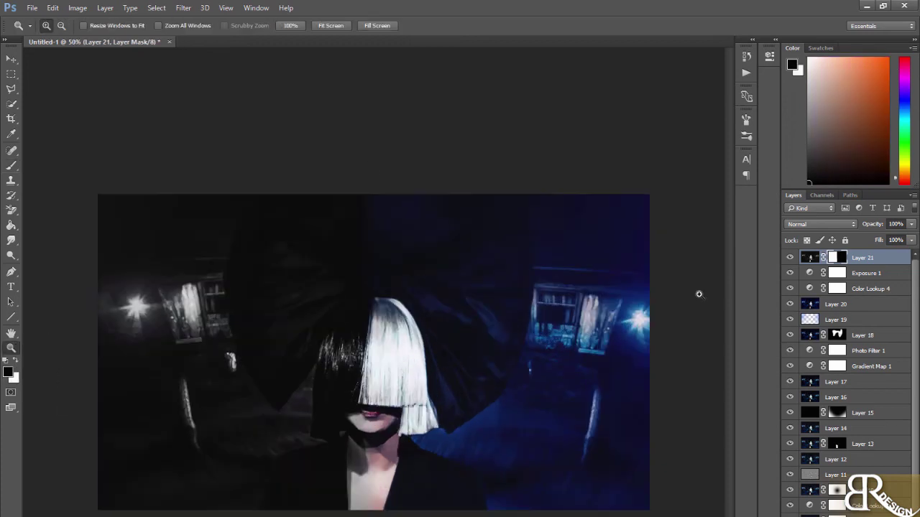
click(791, 257)
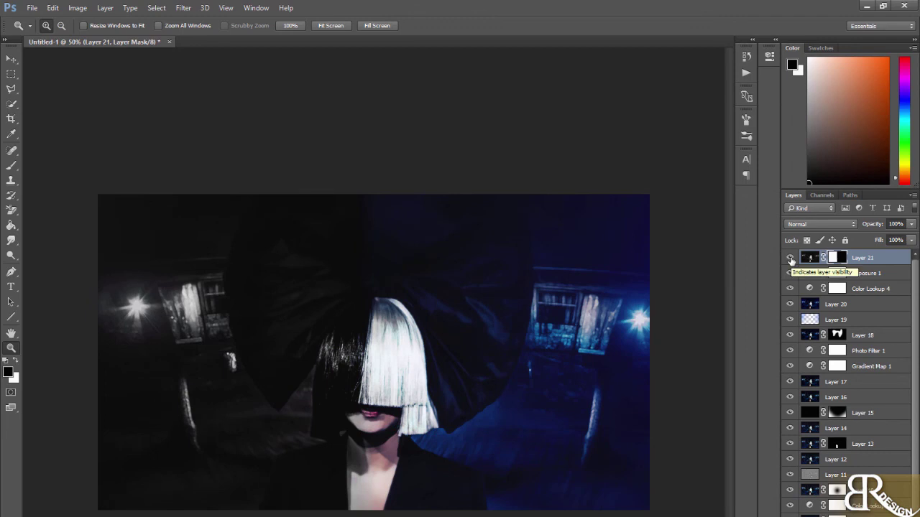
click(791, 258)
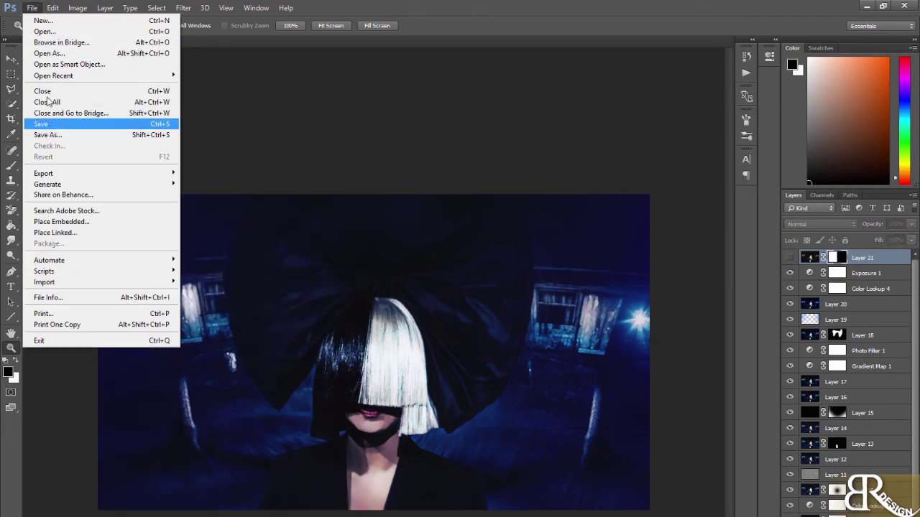
- Open File > Save As to store the finished composite in the Sia folder
click(41, 124)
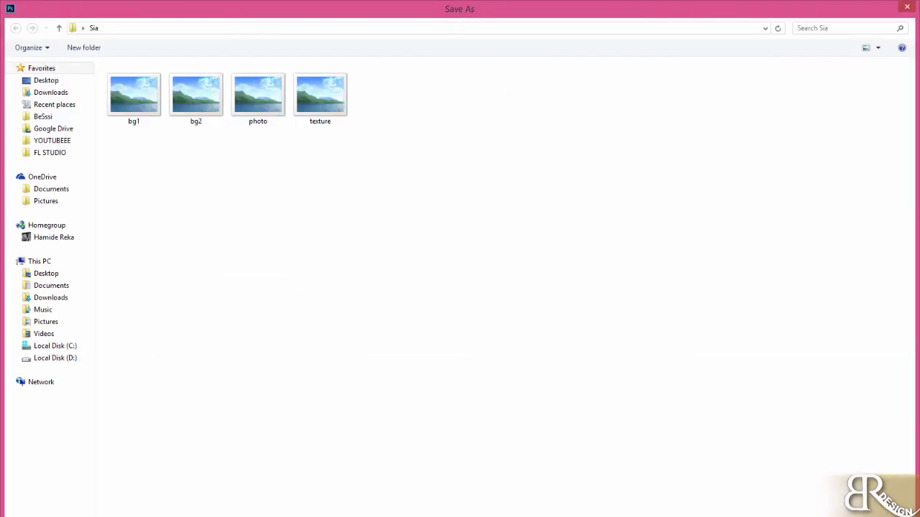